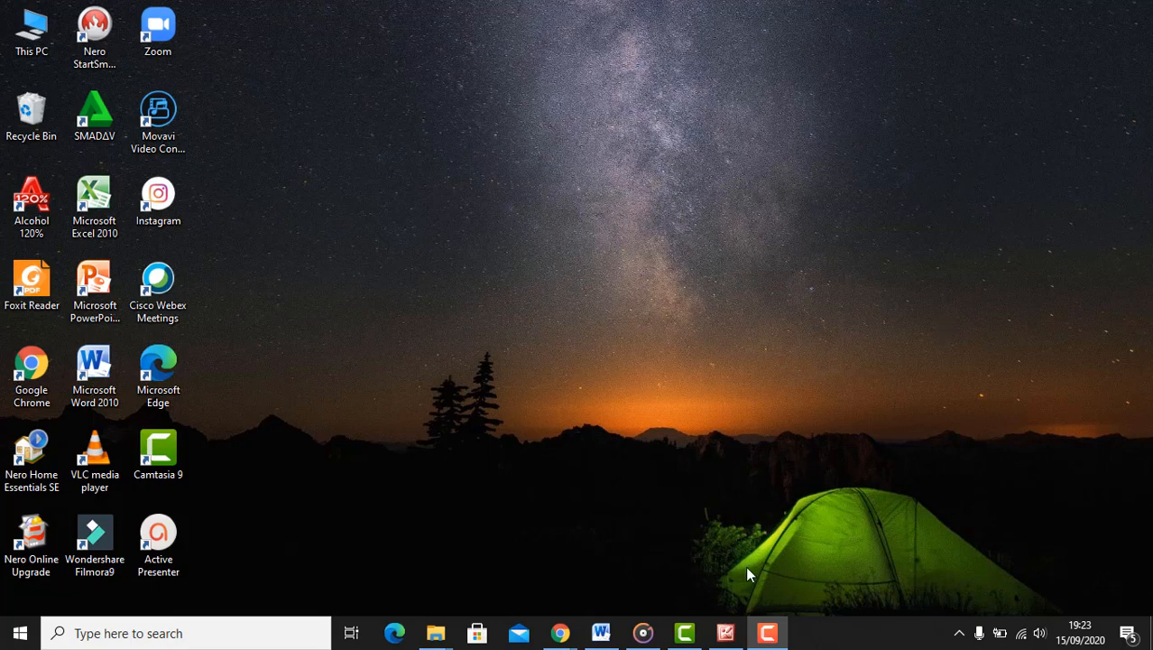
Step: Review the exam header picture "kop pts 2" and the questions in the Word document "3. PTS Informatika kelas VII"
{"action": "left_click", "coordinate": [725, 633]}
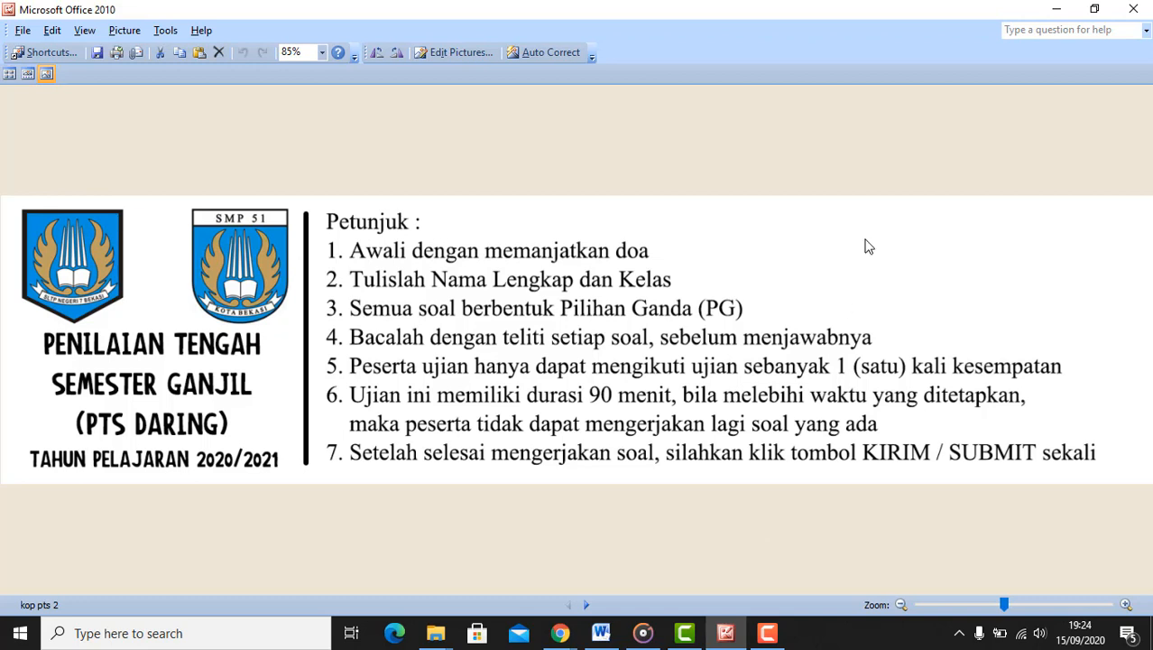
{"action": "left_click", "coordinate": [1057, 9]}
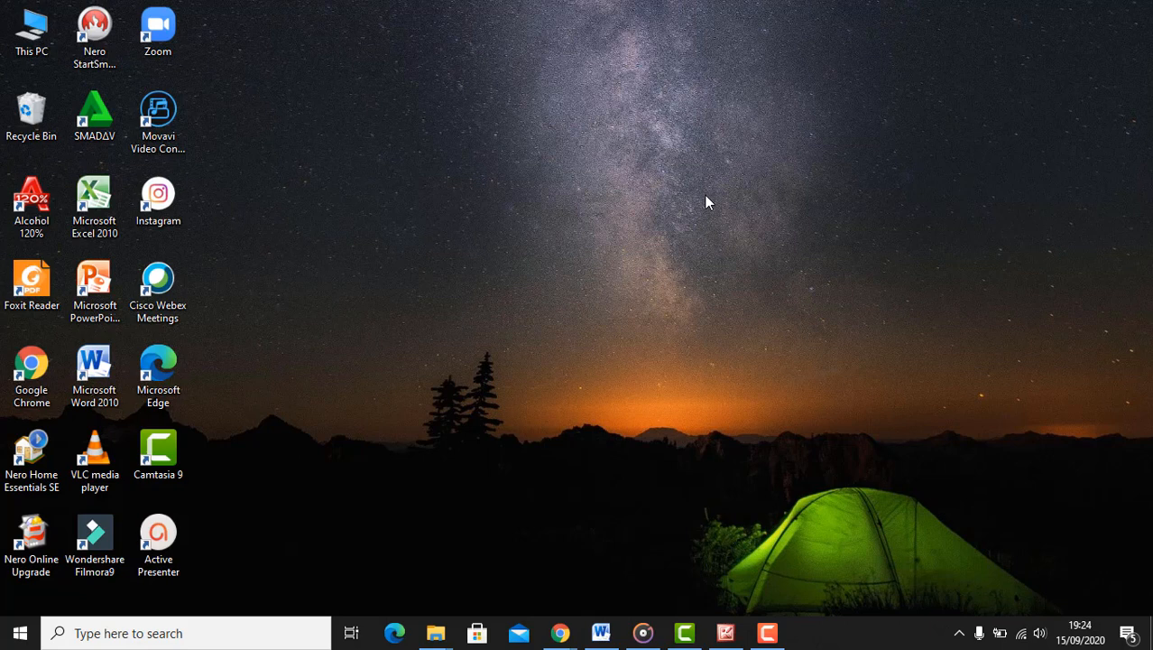
{"action": "left_click", "coordinate": [601, 633]}
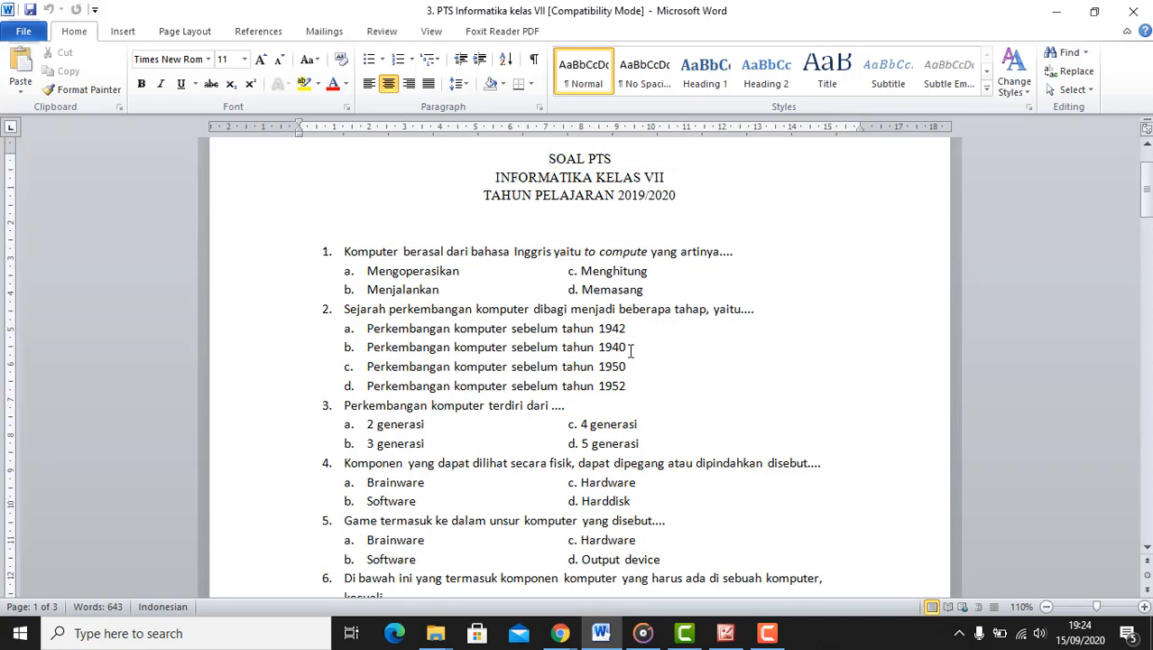
{"action": "scroll", "coordinate": [685, 344], "scroll_direction": "down", "scroll_amount": 7}
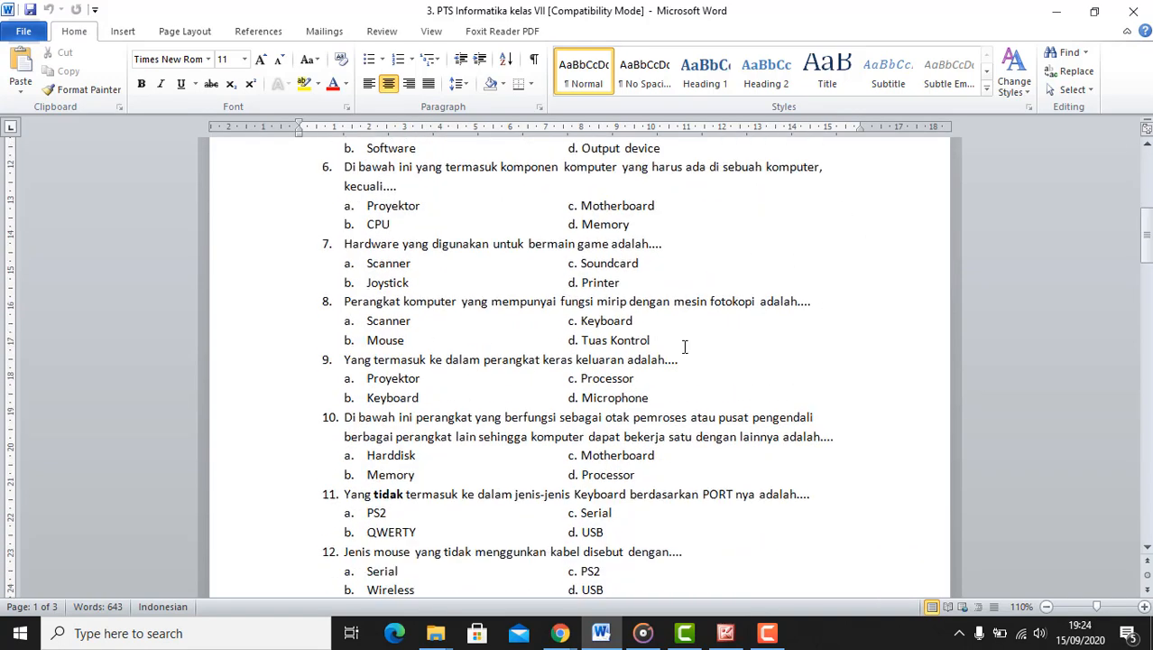
{"action": "scroll", "coordinate": [685, 346], "scroll_direction": "down", "scroll_amount": 12}
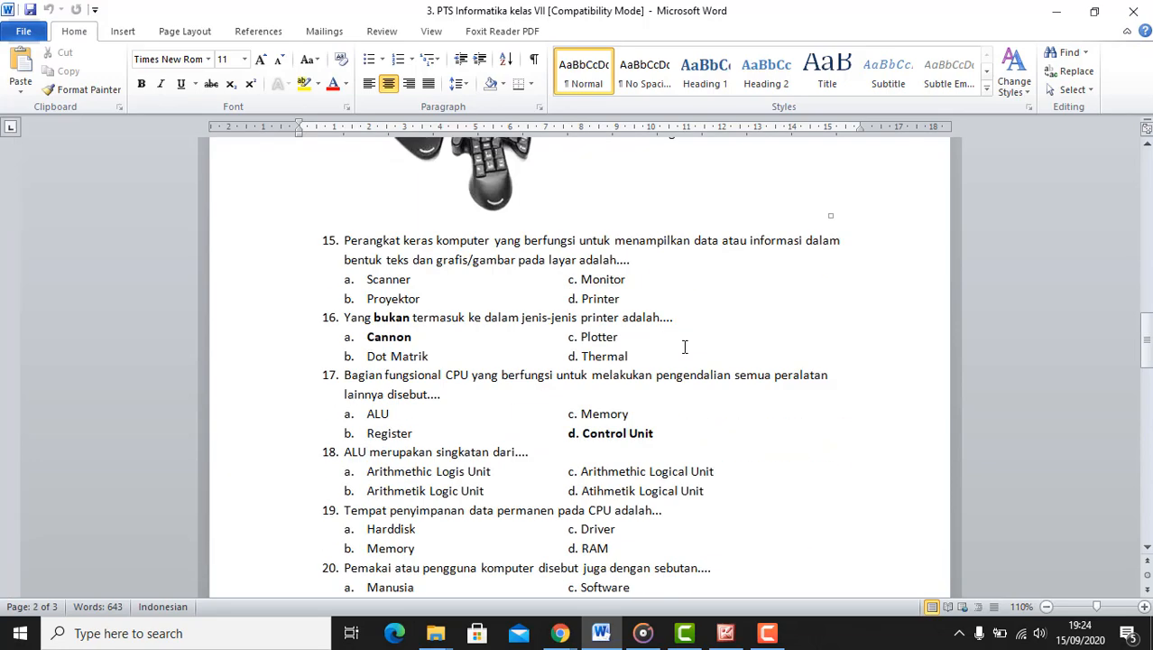
{"action": "scroll", "coordinate": [685, 347], "scroll_direction": "down", "scroll_amount": 20}
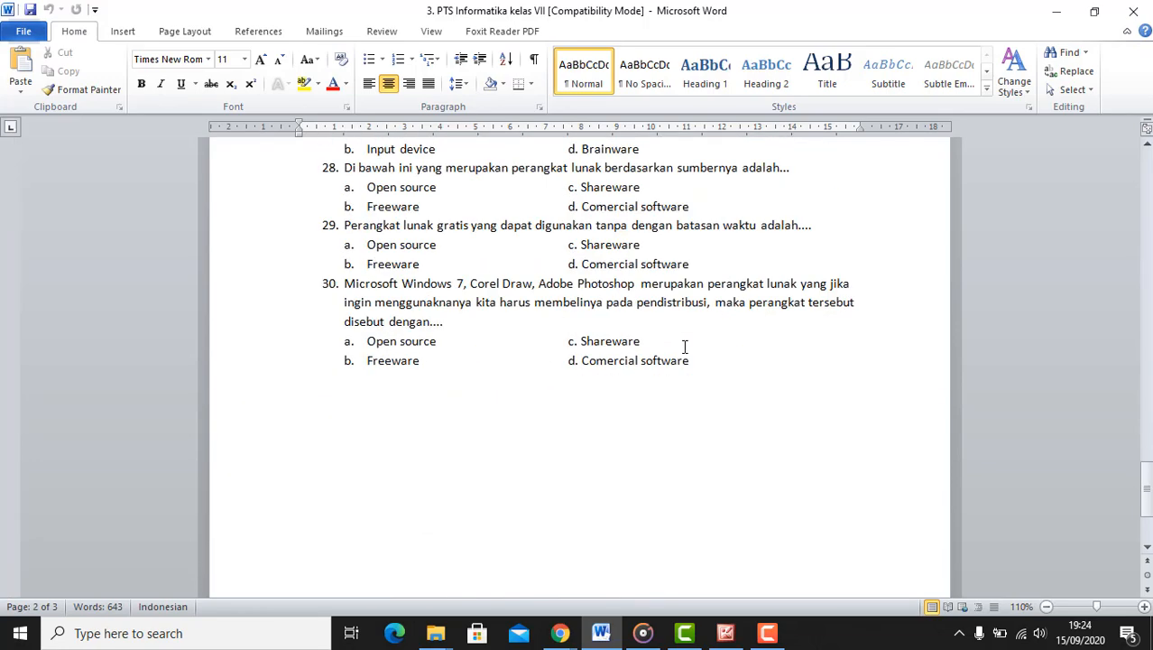
{"action": "scroll", "coordinate": [685, 346], "scroll_direction": "up", "scroll_amount": 20}
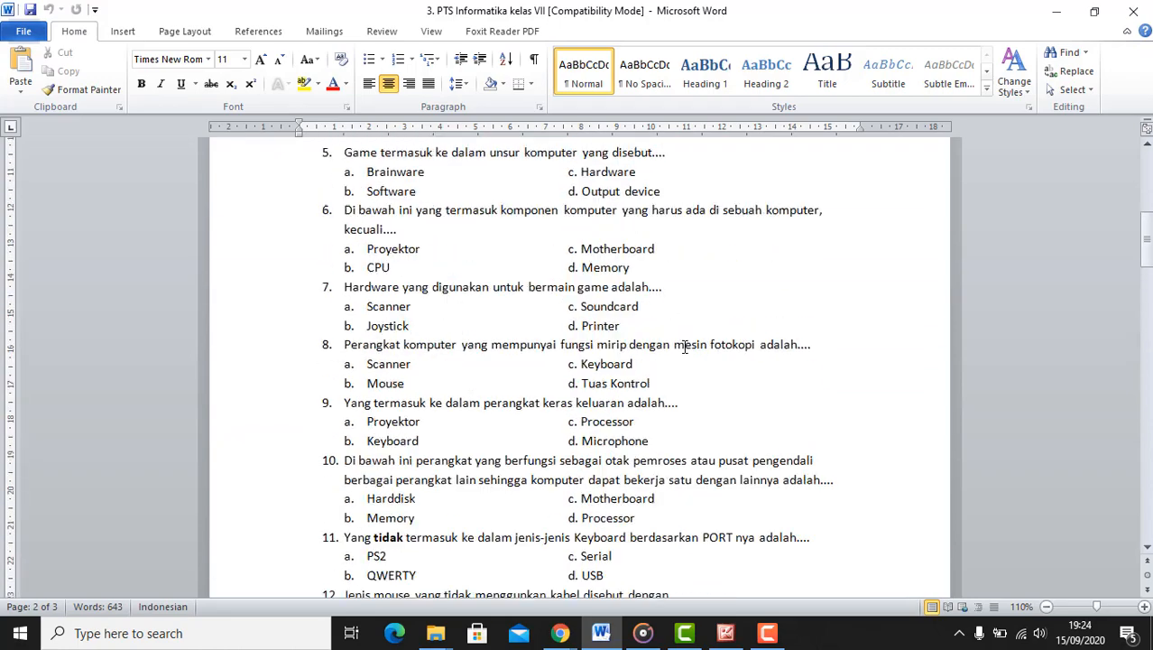
{"action": "scroll", "coordinate": [684, 347], "scroll_direction": "up", "scroll_amount": 10}
{"action": "scroll", "coordinate": [685, 346], "scroll_direction": "down", "scroll_amount": 4}
{"action": "scroll", "coordinate": [685, 346], "scroll_direction": "up", "scroll_amount": 4}
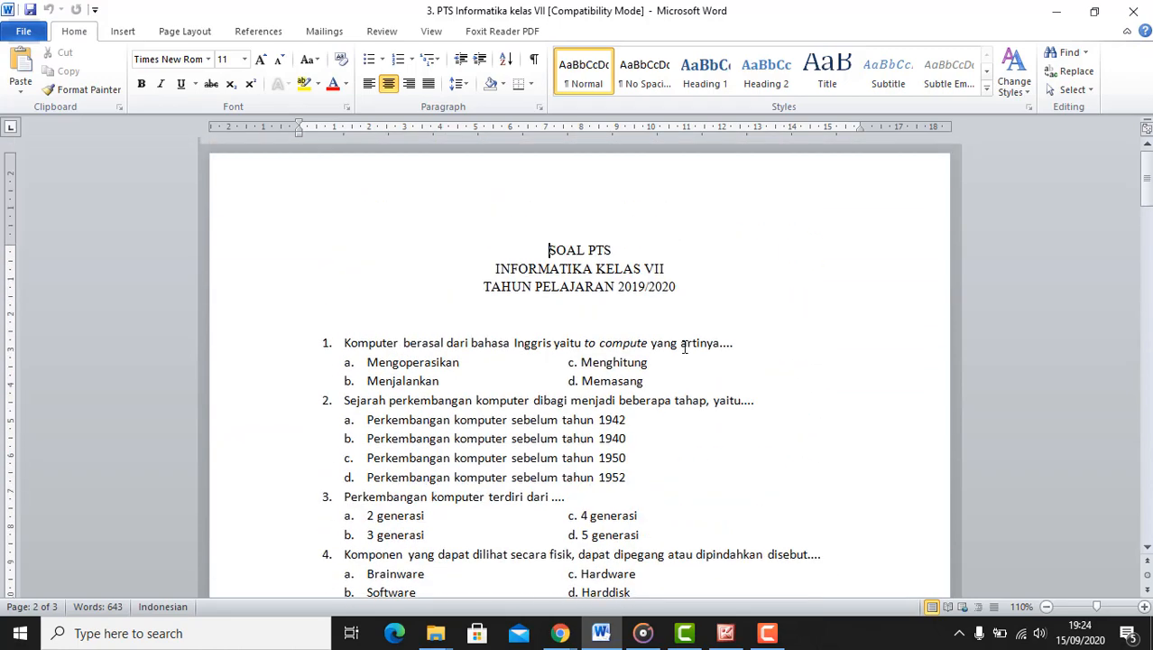
{"action": "scroll", "coordinate": [684, 347], "scroll_direction": "down", "scroll_amount": 4}
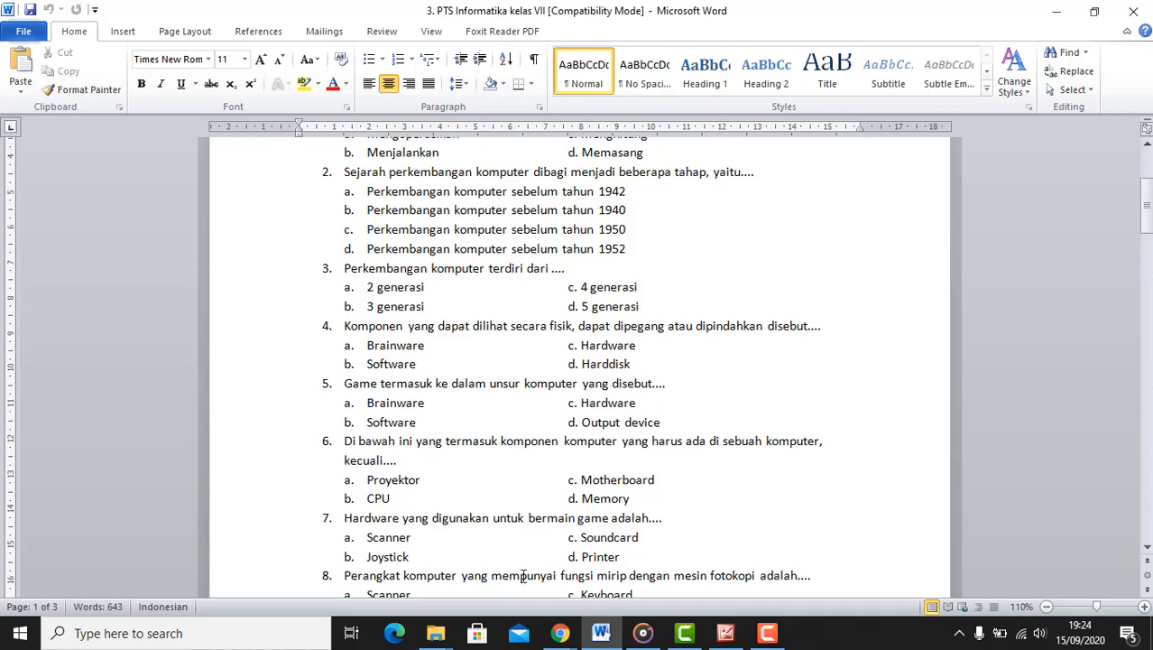
Step: Switch to Google Chrome and create a blank Google Form from My Drive in Google Drive
{"action": "mouse_move", "coordinate": [561, 633]}
{"action": "left_click", "coordinate": [616, 598]}
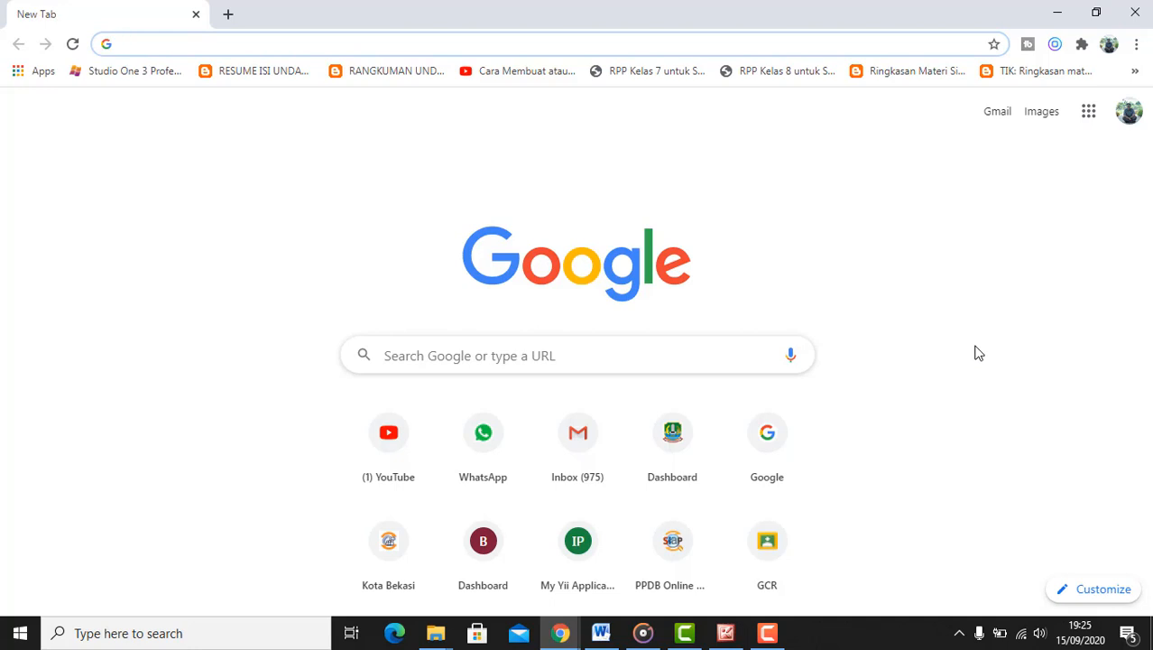
{"action": "left_click", "coordinate": [1138, 119]}
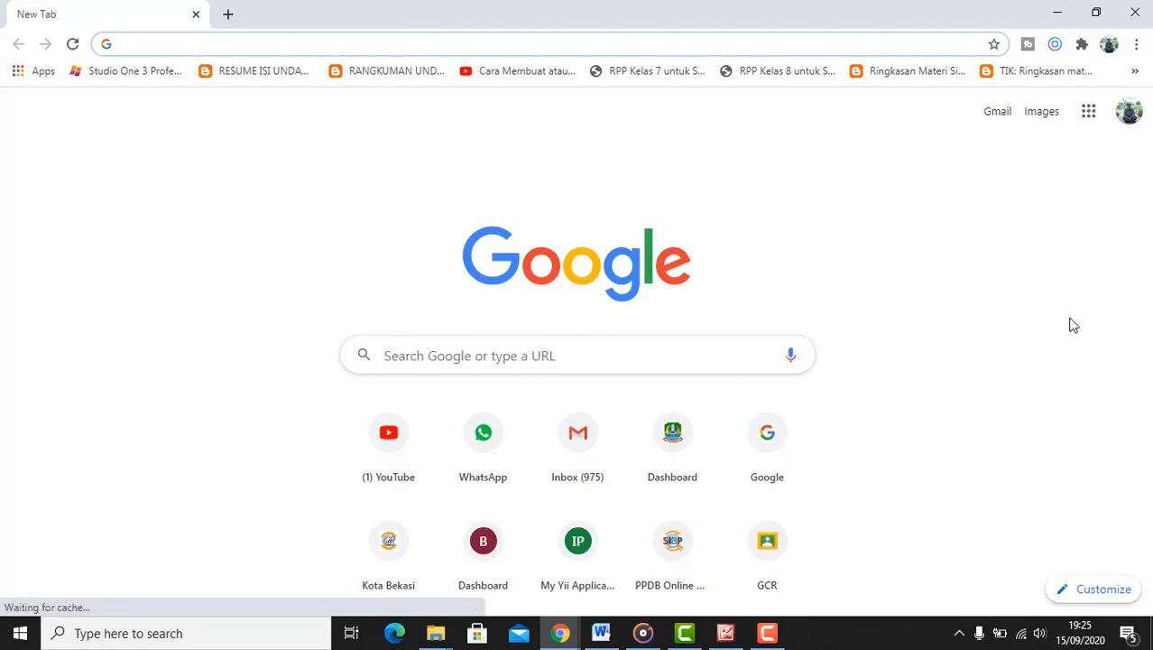
{"action": "left_click", "coordinate": [1093, 114]}
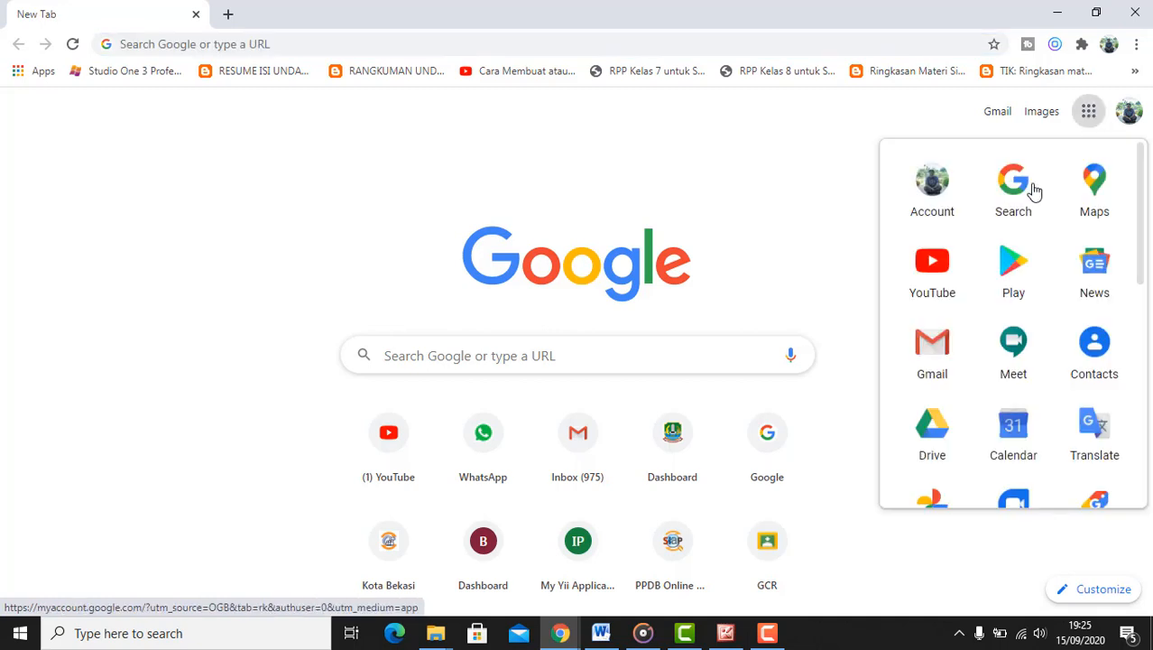
{"action": "left_click", "coordinate": [935, 438]}
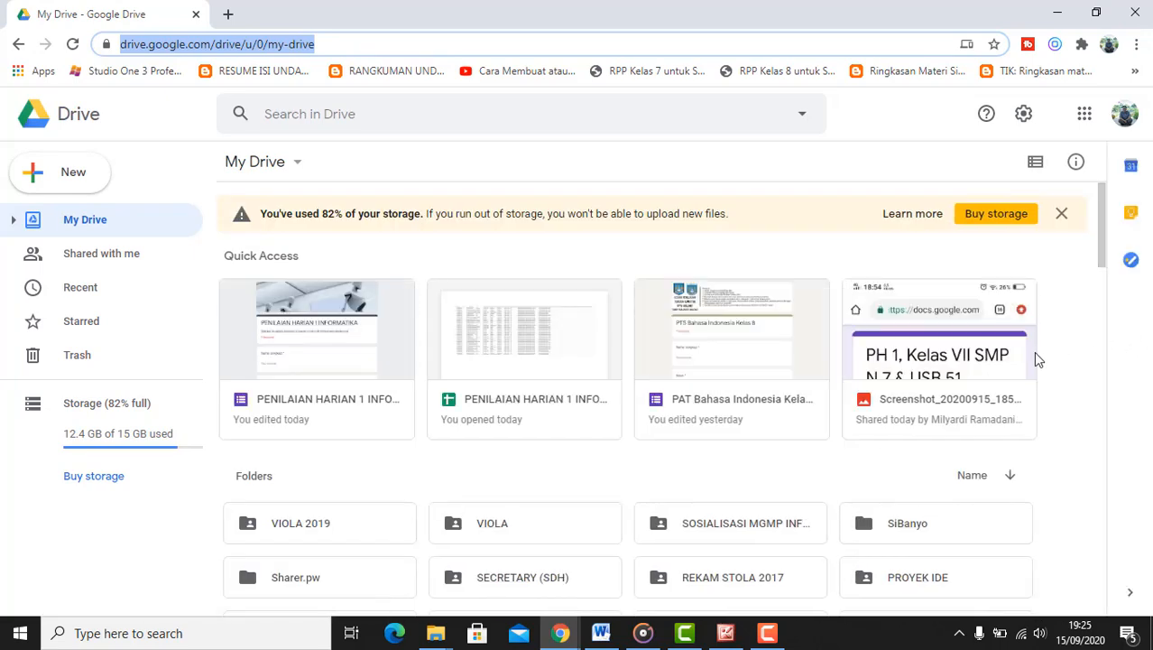
{"action": "left_click", "coordinate": [73, 173]}
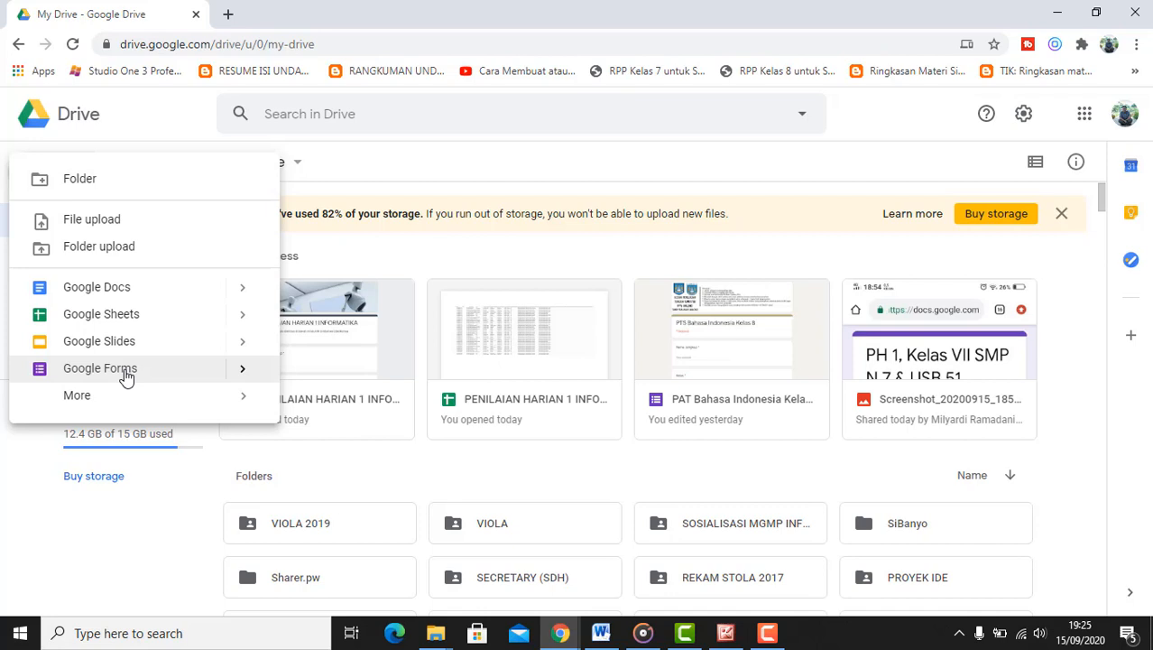
{"action": "left_click", "coordinate": [127, 377]}
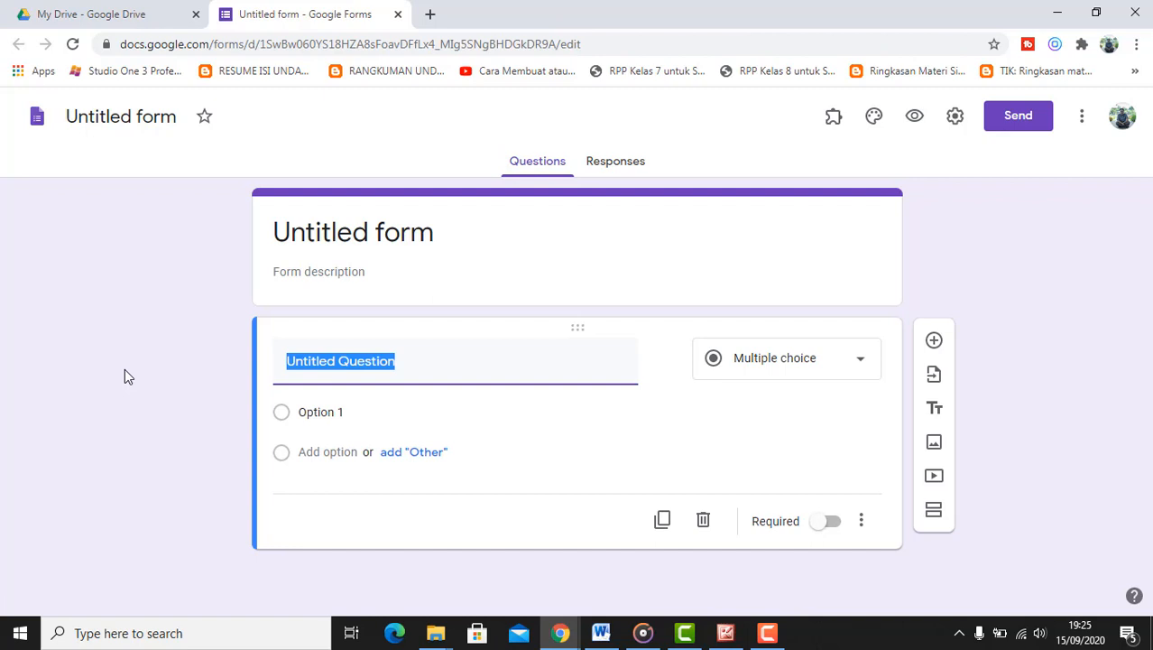
Step: Set the form's title to "PTS Ganjil - Informatika Kelas 7"
{"action": "left_click", "coordinate": [466, 232]}
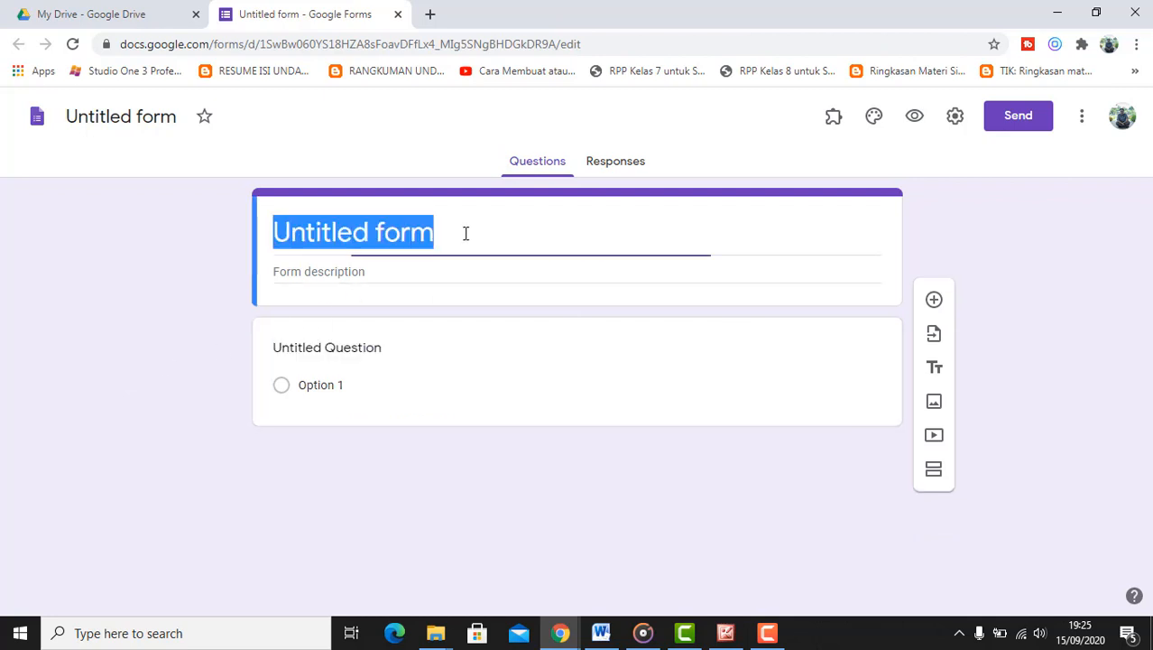
{"action": "type", "text": "PTS "}
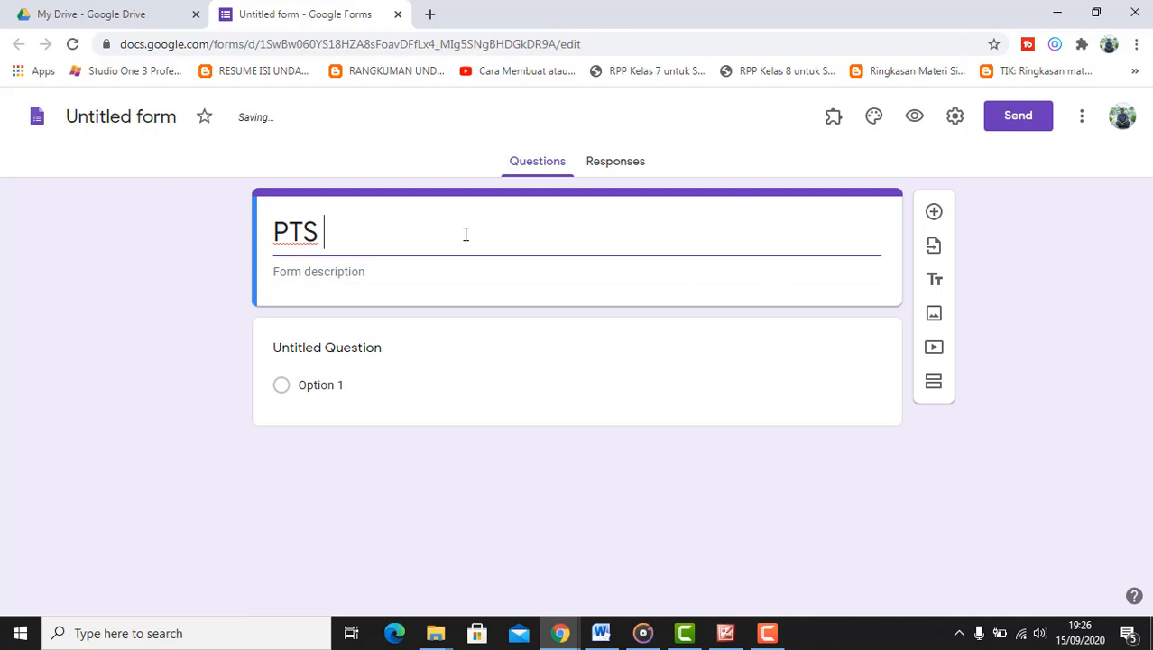
{"action": "type", "text": "Ganjil "}
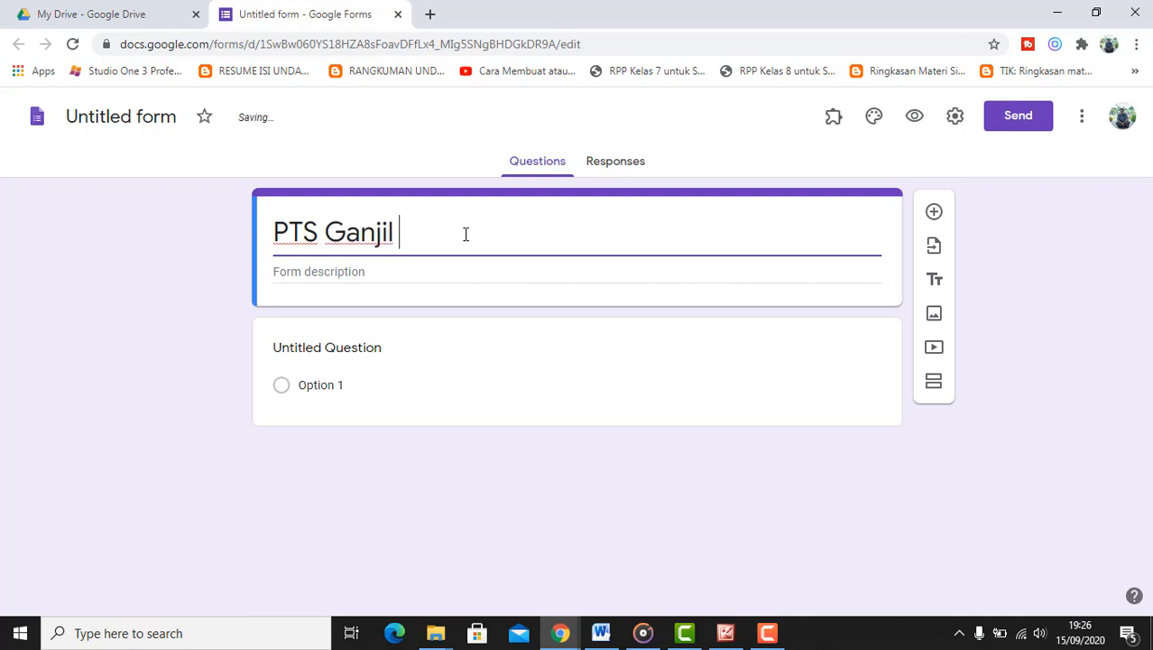
{"action": "type", "text": "- I"}
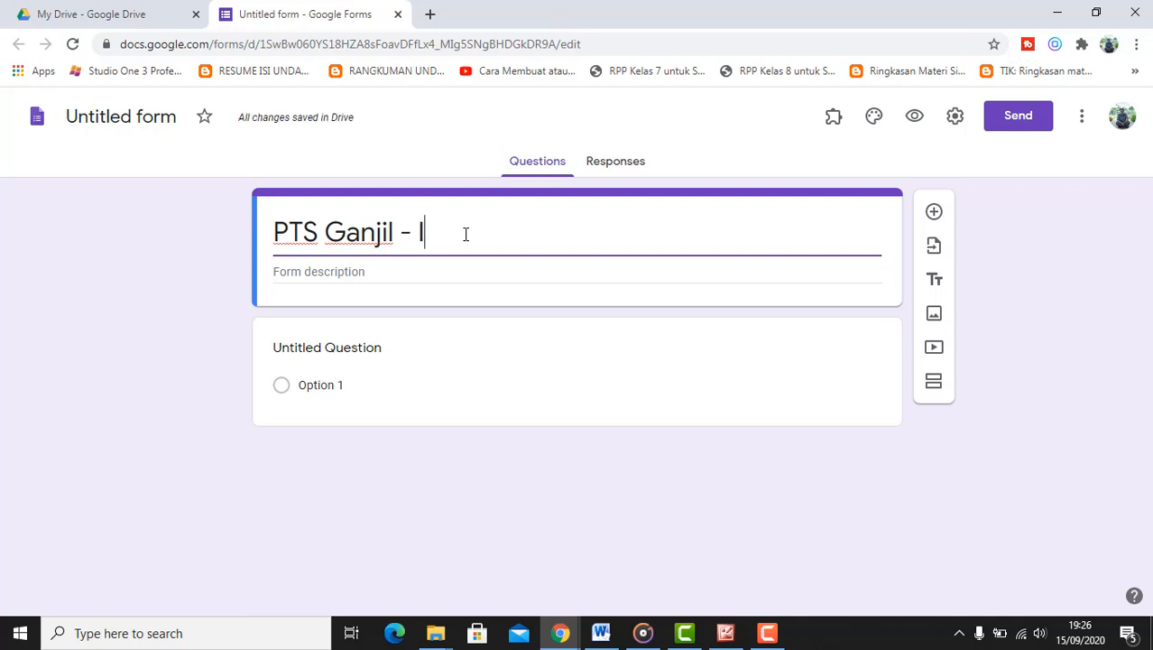
{"action": "type", "text": "nformati"}
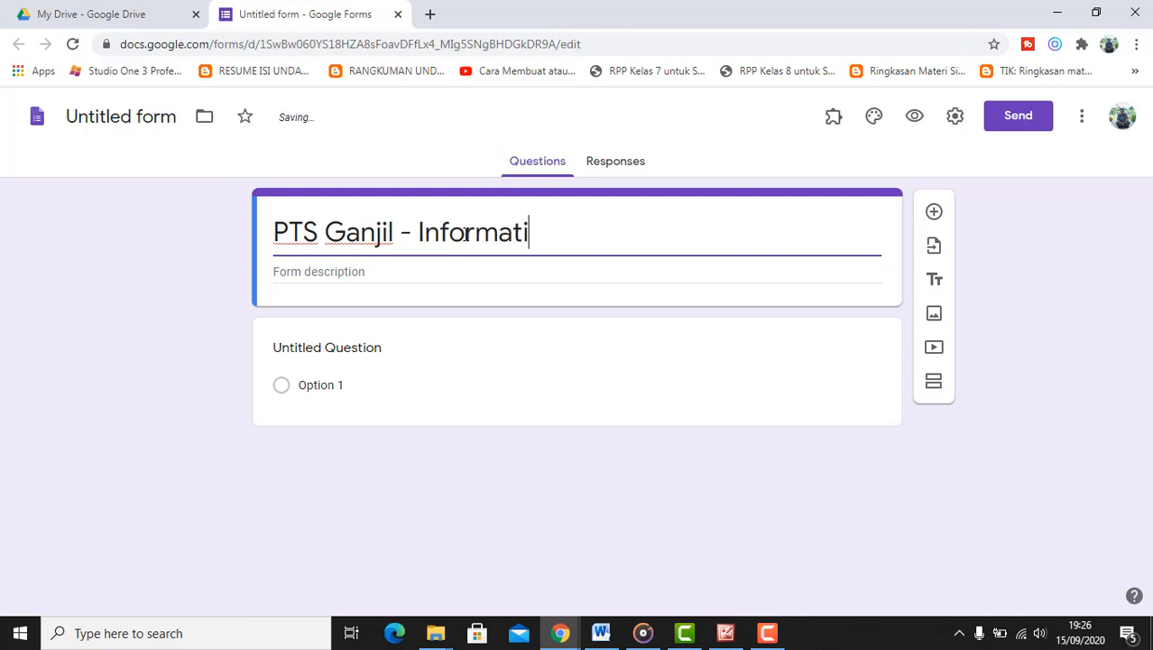
{"action": "type", "text": "ka Ke"}
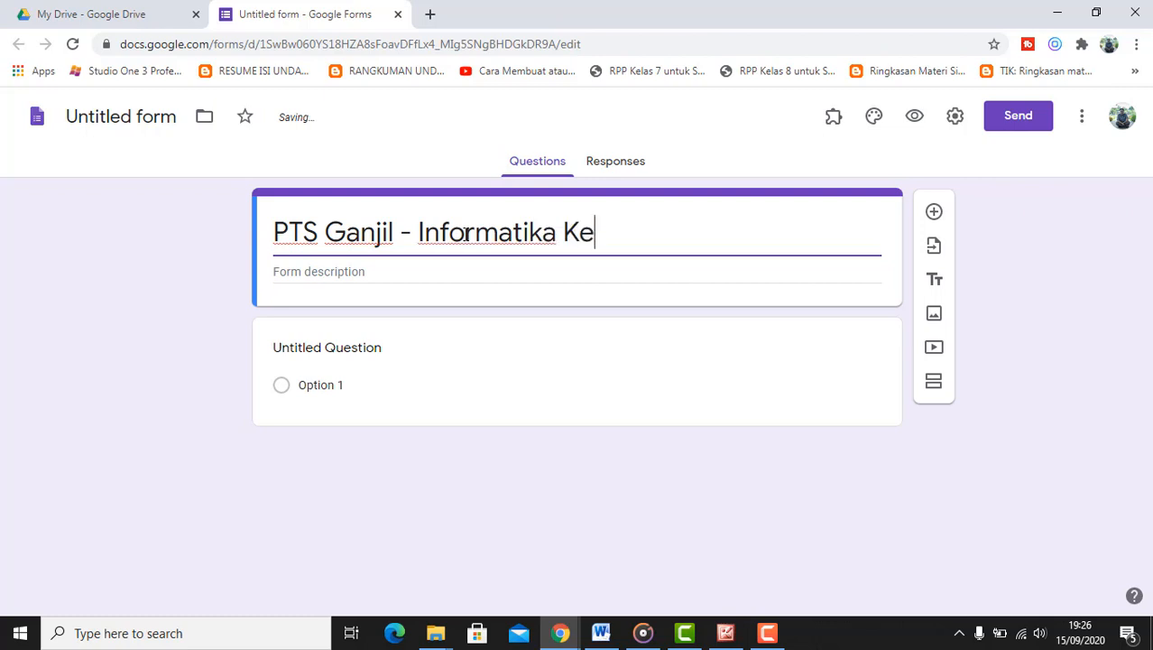
{"action": "type", "text": "las 7"}
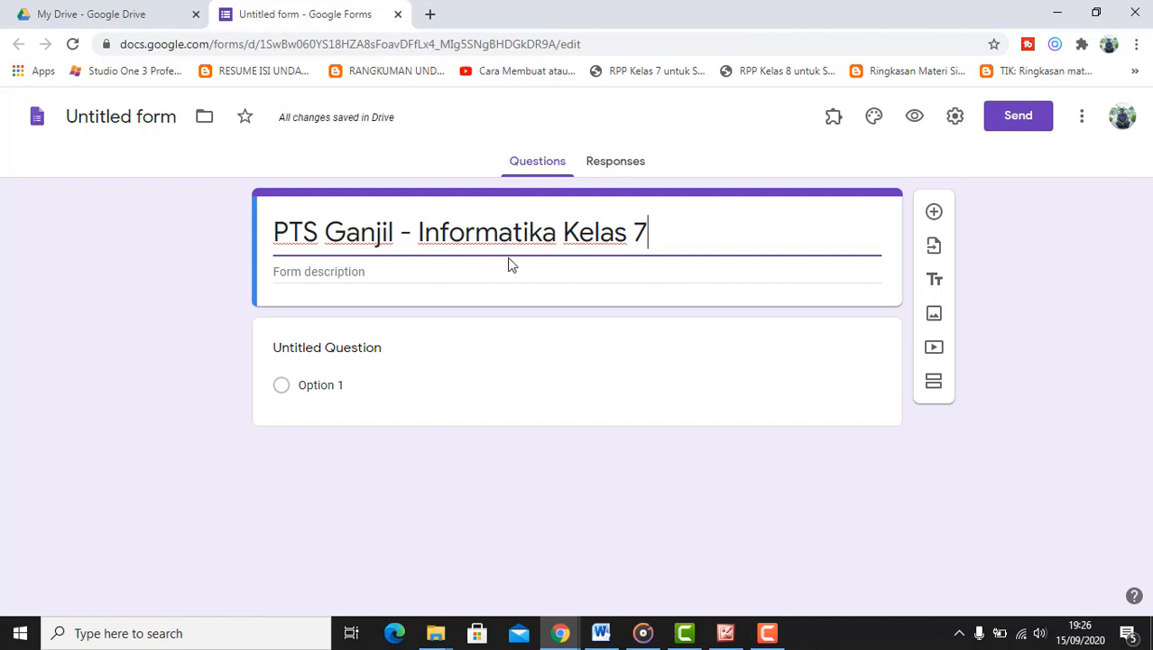
Step: Set the form description to "Silahkan isi nama lengkap dan jangan salah memilih kelas" and name the form file after its title
{"action": "left_click", "coordinate": [394, 267]}
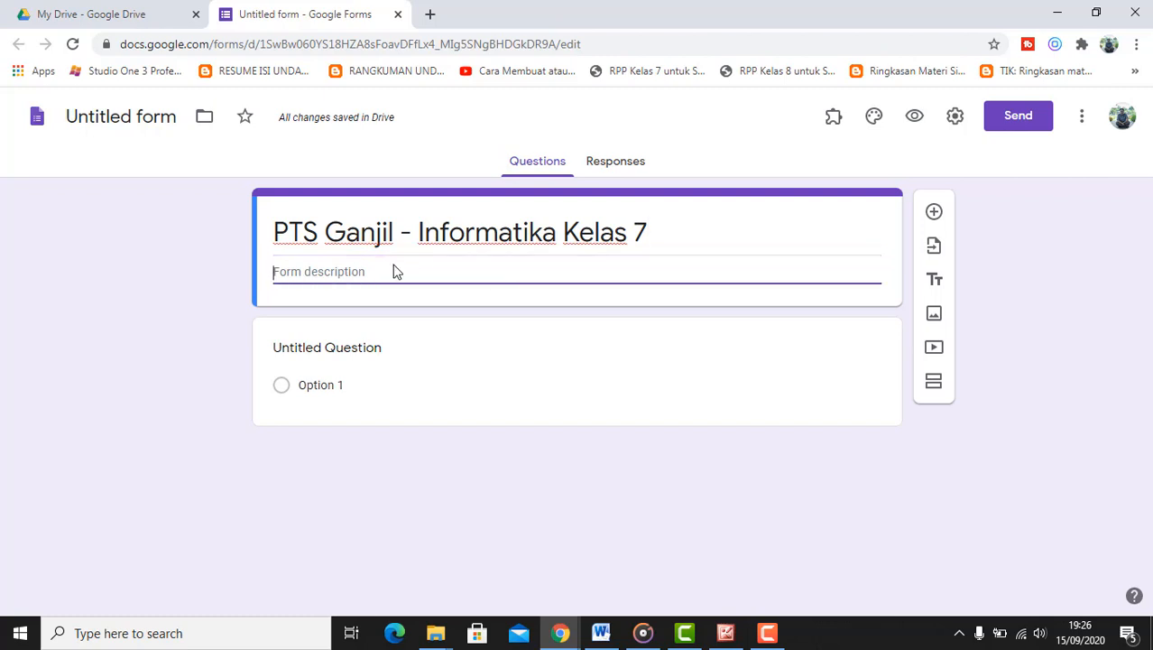
{"action": "type", "text": "Silahkan "}
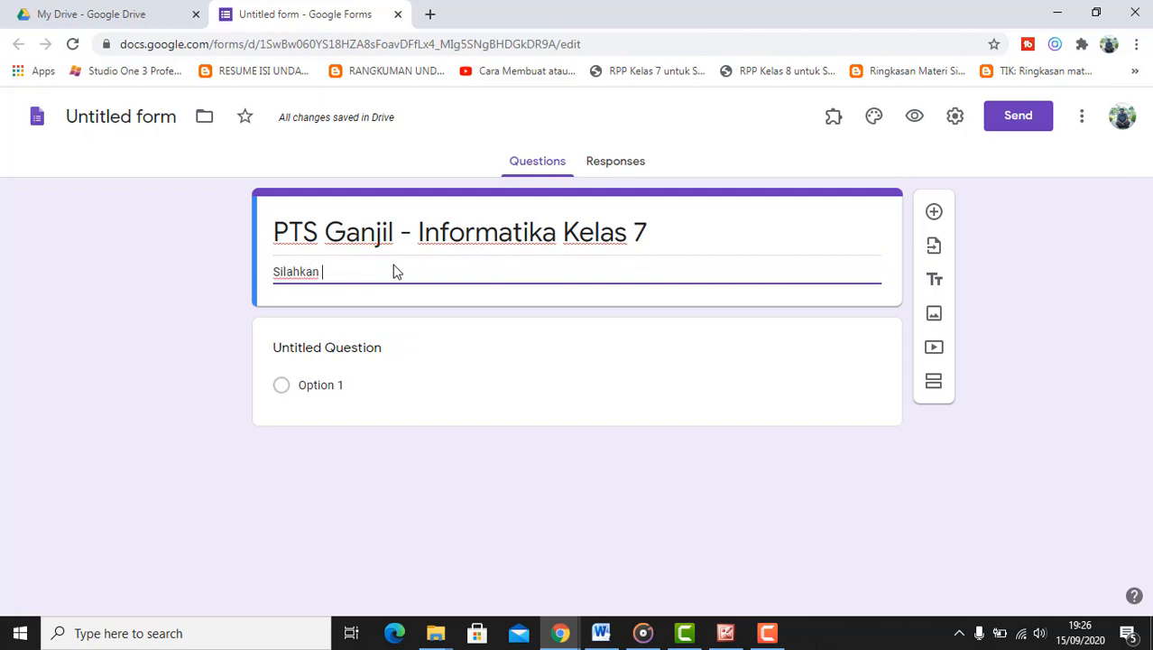
{"action": "type", "text": "isi nama lengkap dan "}
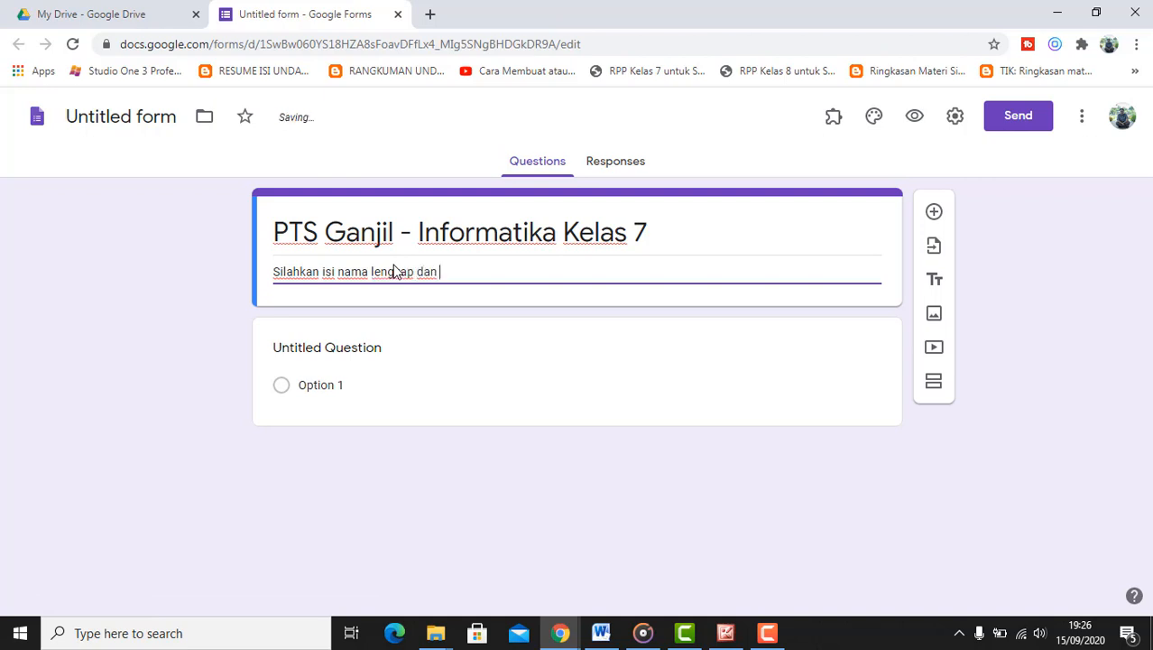
{"action": "type", "text": "jangan salah"}
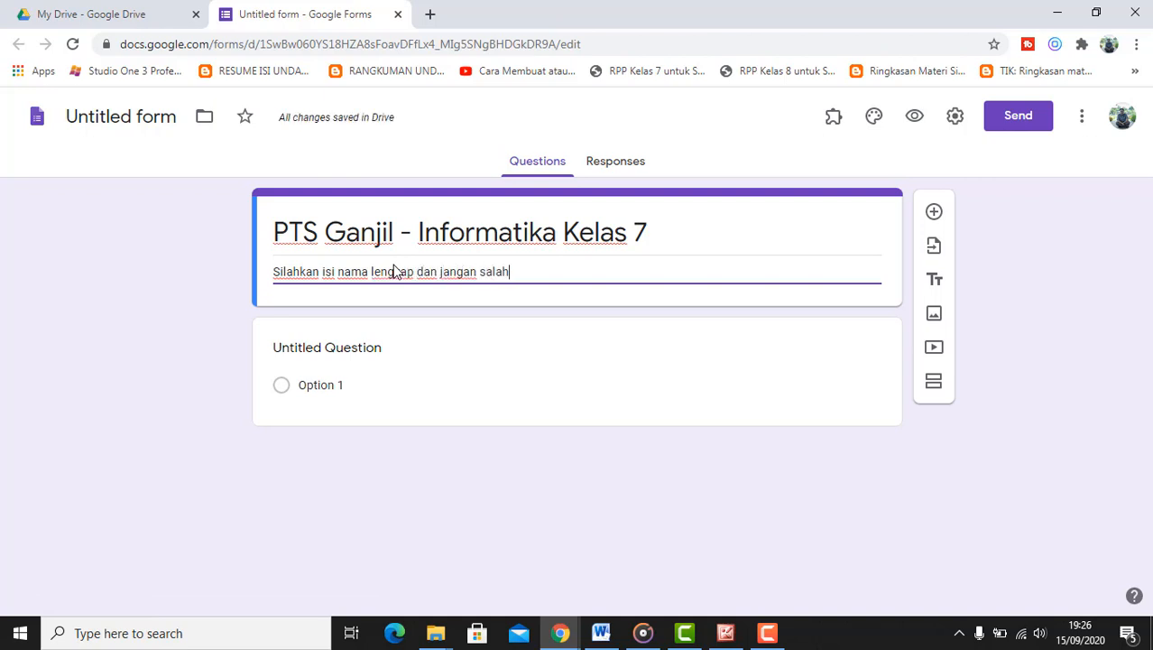
{"action": "type", "text": " memilih kelas"}
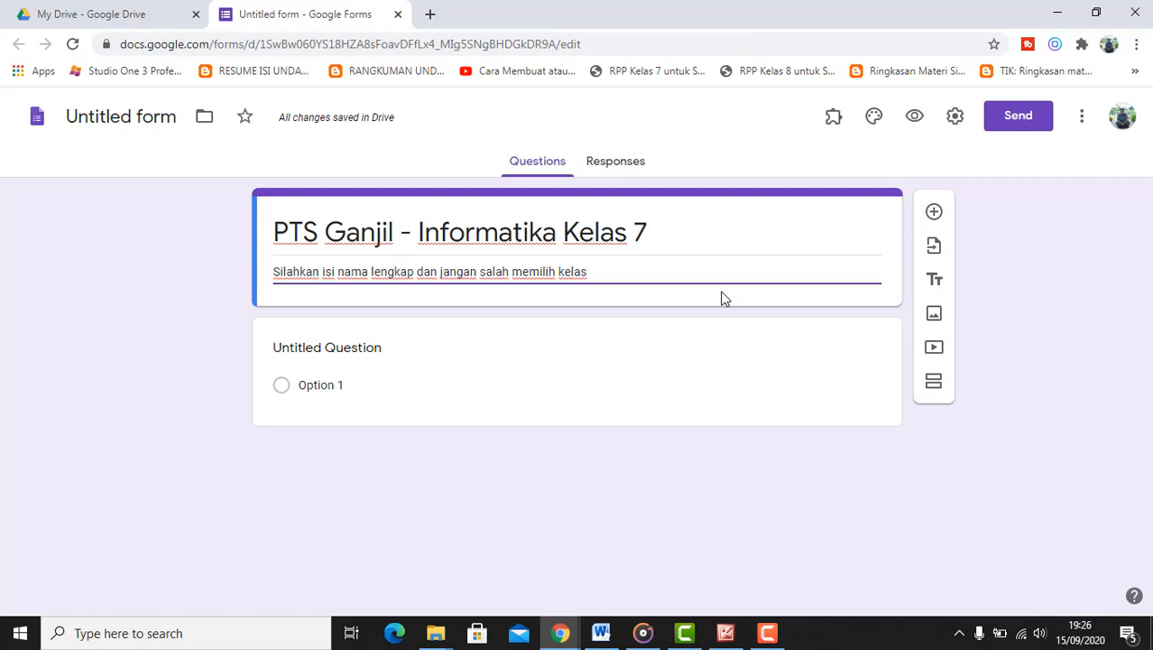
{"action": "left_click", "coordinate": [129, 123]}
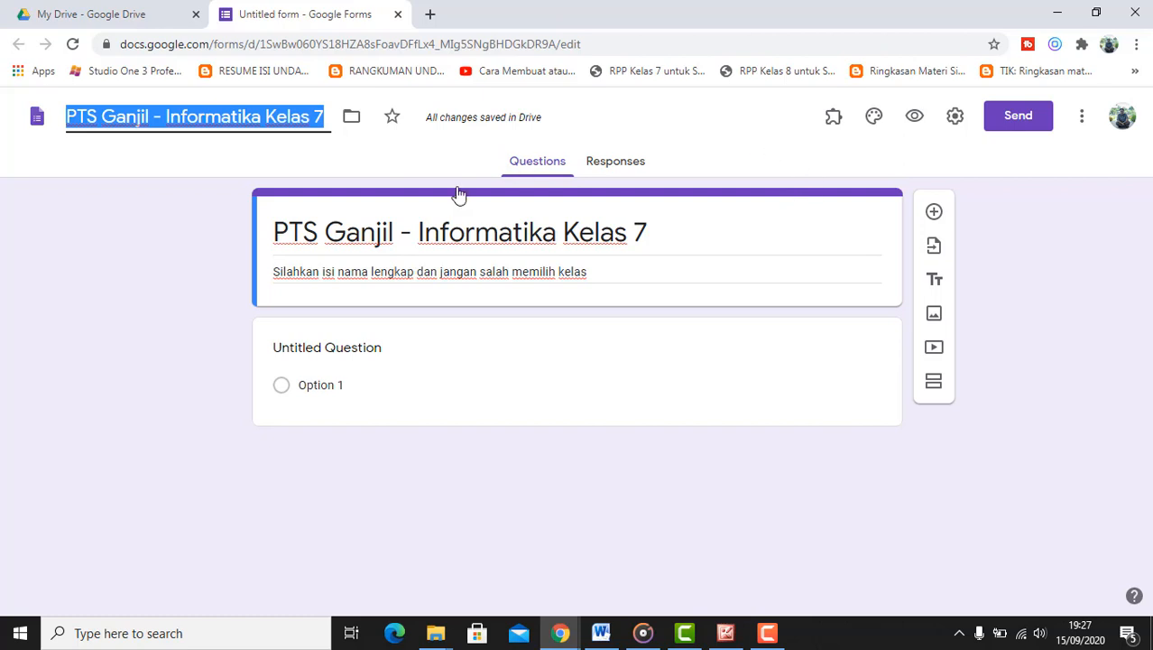
Step: In the form's general settings, limit respondents to 1 response
{"action": "left_click", "coordinate": [956, 117]}
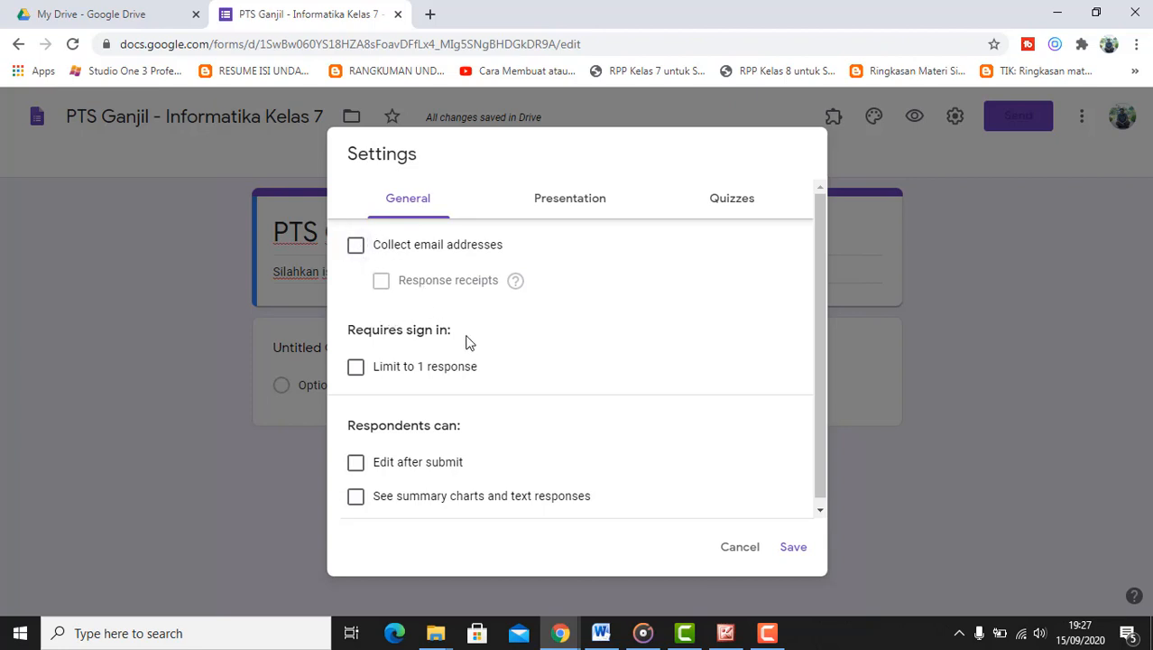
{"action": "left_click", "coordinate": [357, 361]}
{"action": "scroll", "coordinate": [531, 343], "scroll_direction": "down", "scroll_amount": 1}
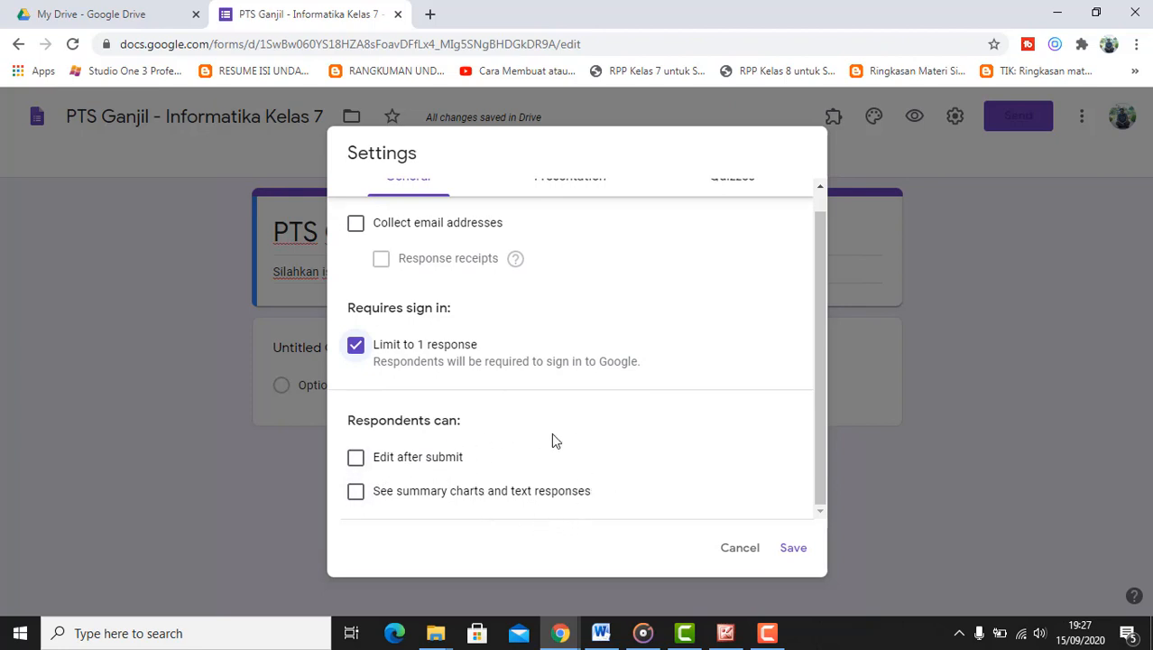
{"action": "scroll", "coordinate": [648, 363], "scroll_direction": "up", "scroll_amount": 1}
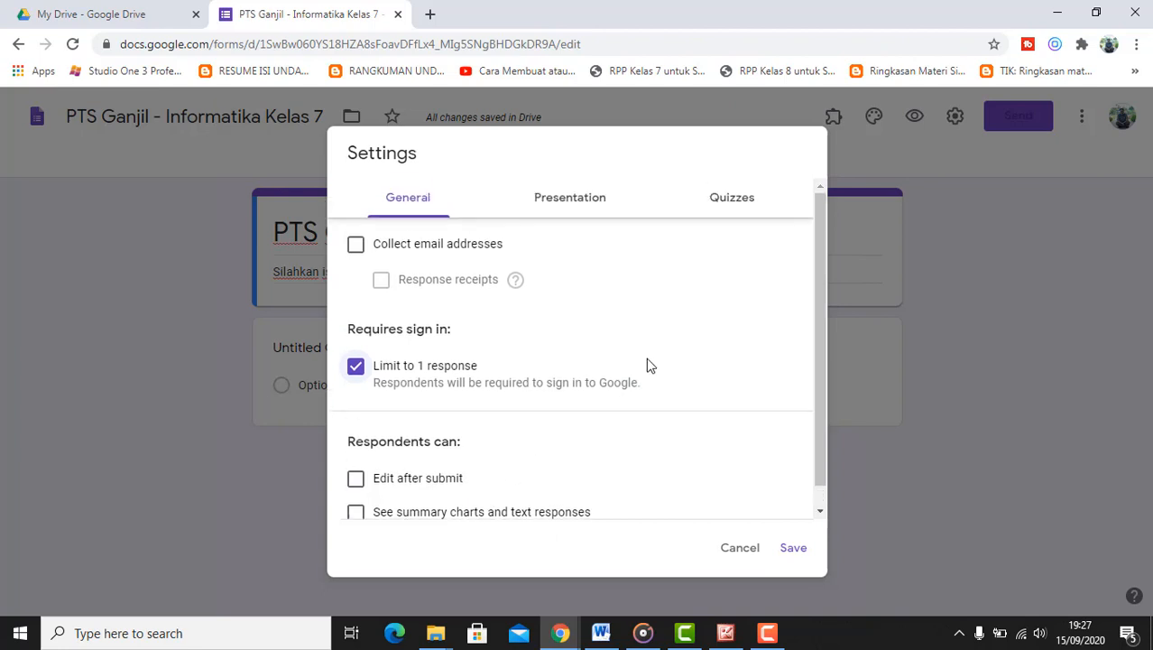
Step: Turn the form into a quiz in its settings, with grades released immediately after each submission
{"action": "left_click", "coordinate": [572, 199]}
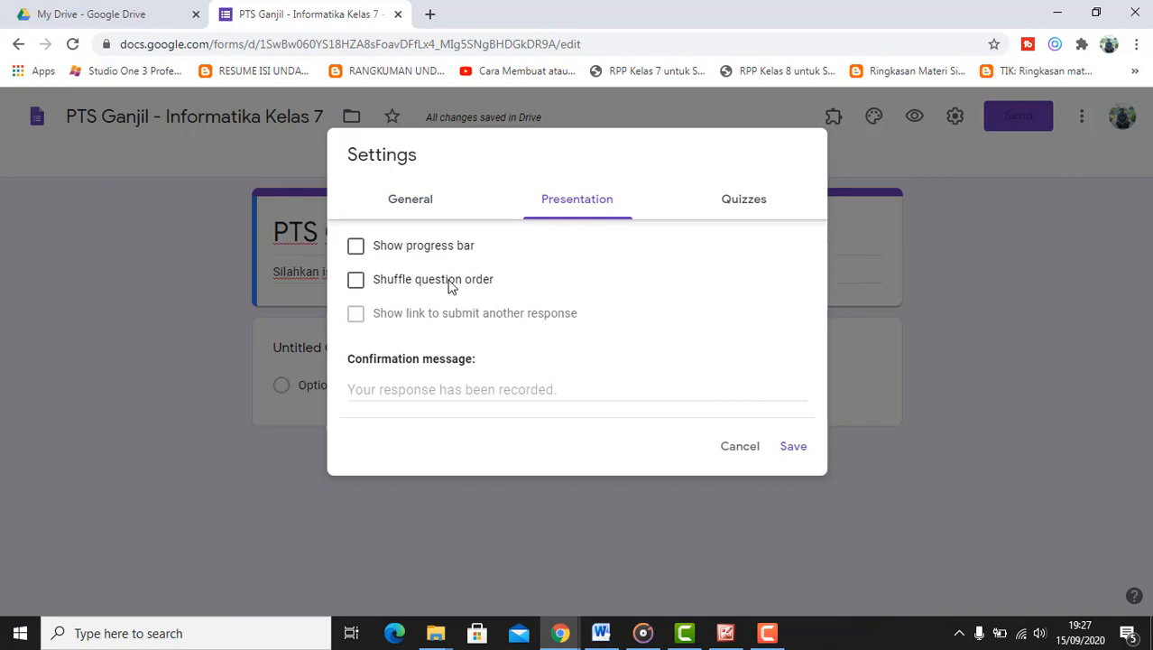
{"action": "left_click", "coordinate": [763, 204]}
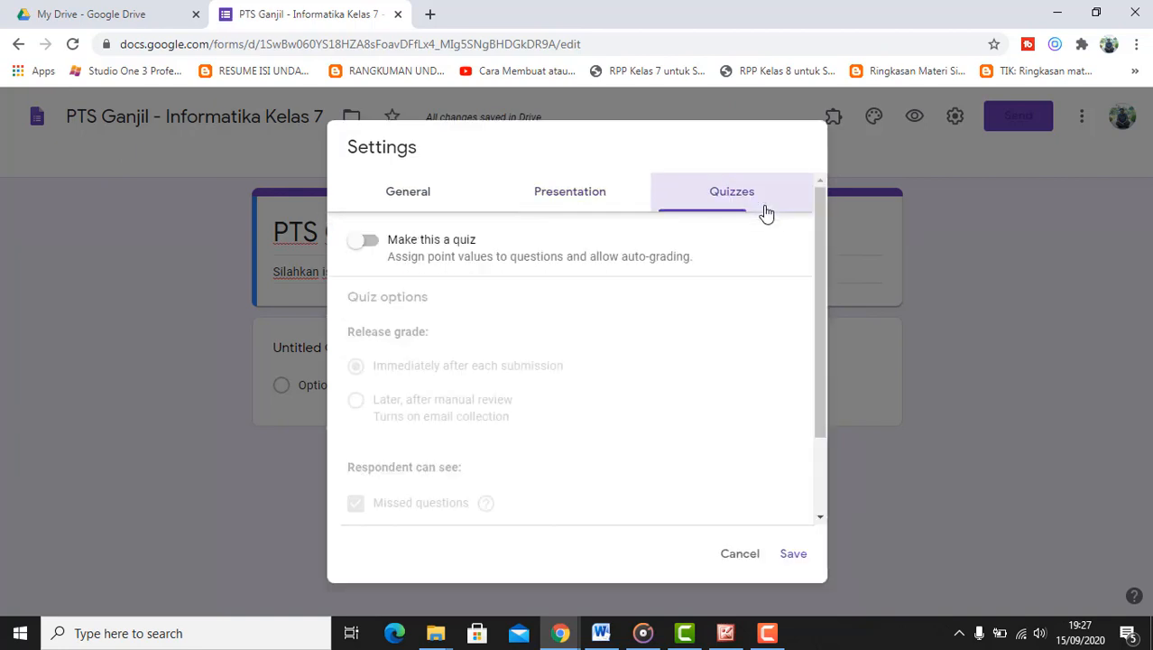
{"action": "left_click", "coordinate": [364, 247]}
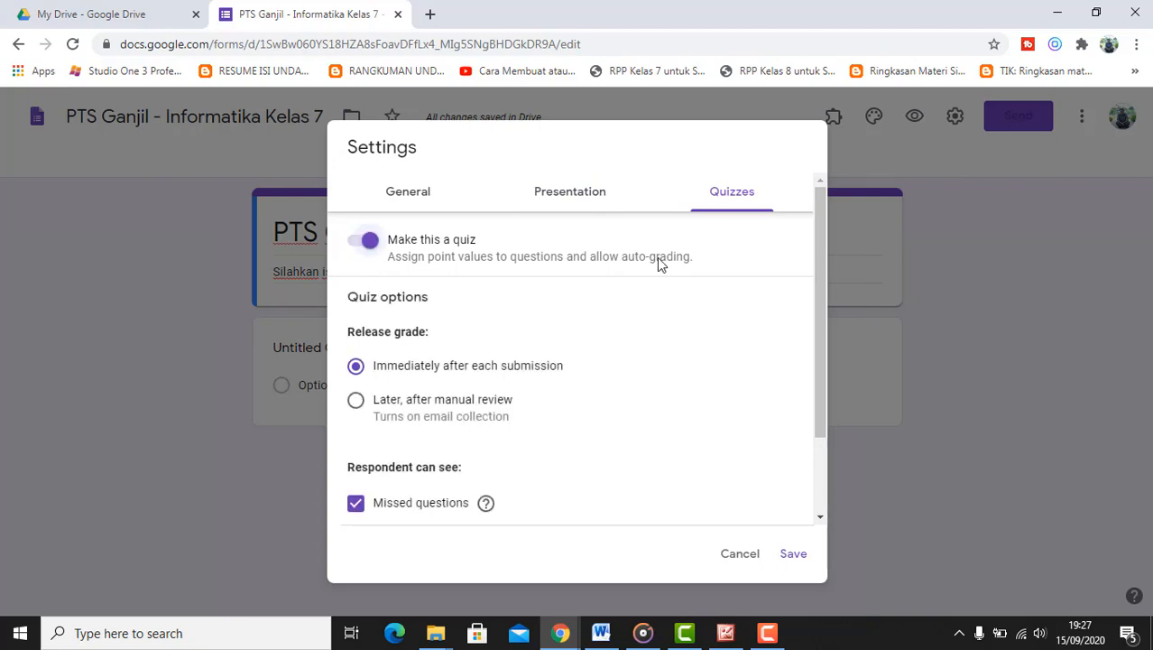
Step: Hide missed questions, correct answers and point values from respondents, and save the form settings
{"action": "scroll", "coordinate": [657, 257], "scroll_direction": "down", "scroll_amount": 3}
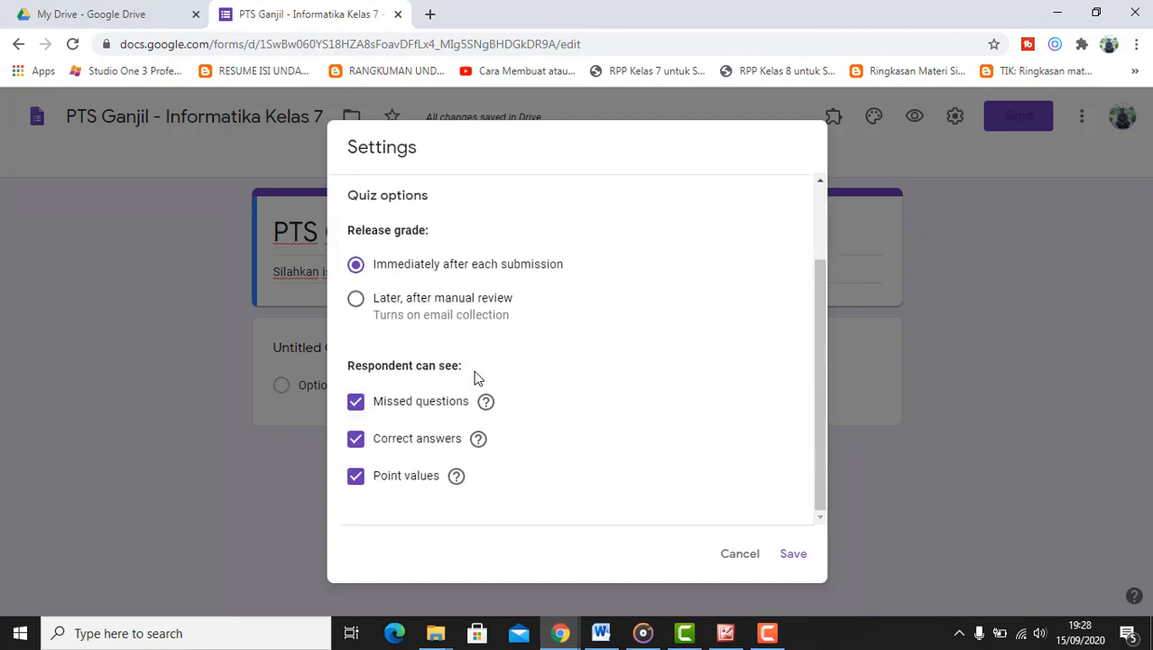
{"action": "left_click", "coordinate": [356, 402]}
{"action": "left_click", "coordinate": [357, 438]}
{"action": "left_click", "coordinate": [356, 475]}
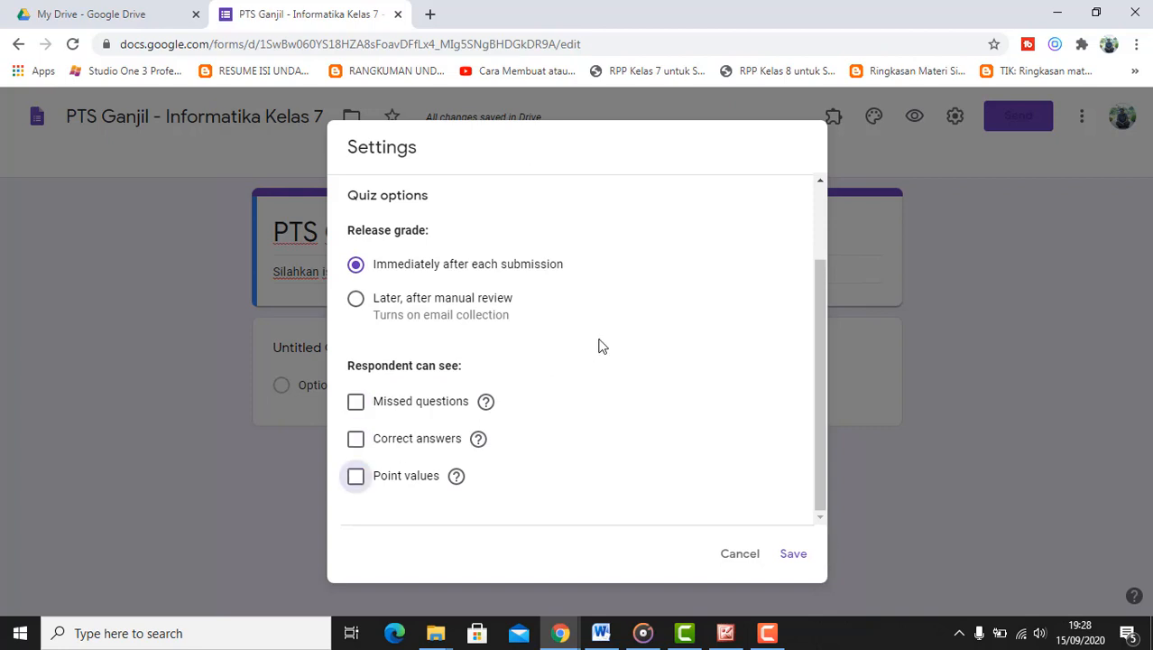
{"action": "left_click", "coordinate": [794, 552]}
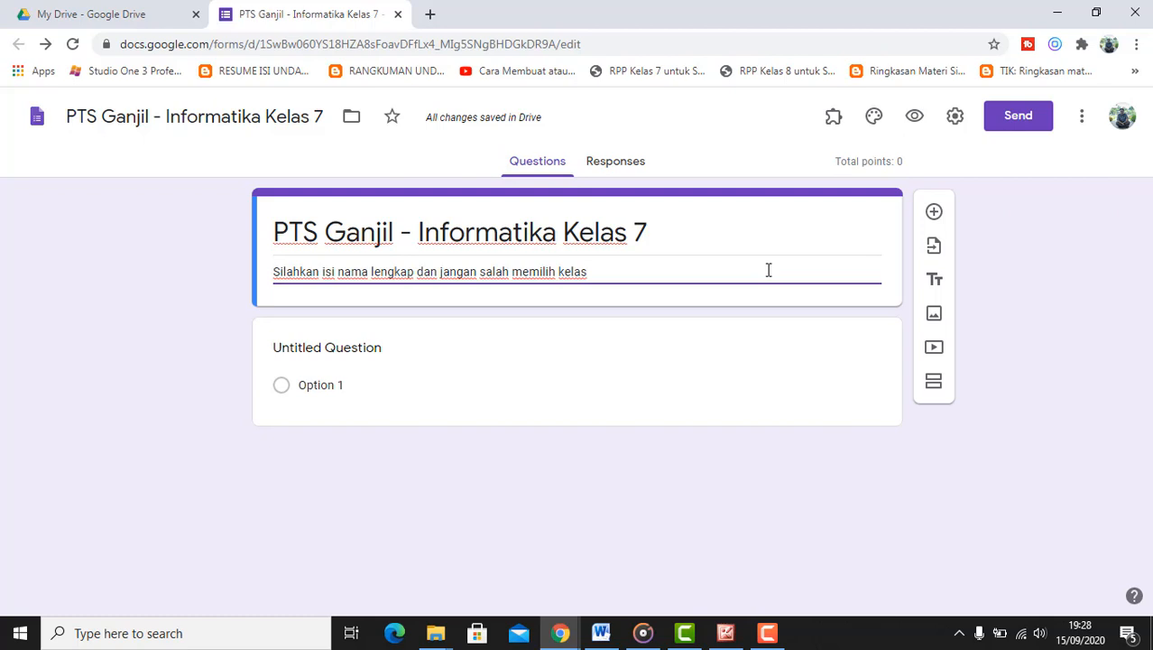
Step: Upload the image "kop pts 2" from ADMIN PJJ 2020 2021 > MATERI DARING & LURING > PTS 2020 as the form's header
{"action": "left_click", "coordinate": [874, 122]}
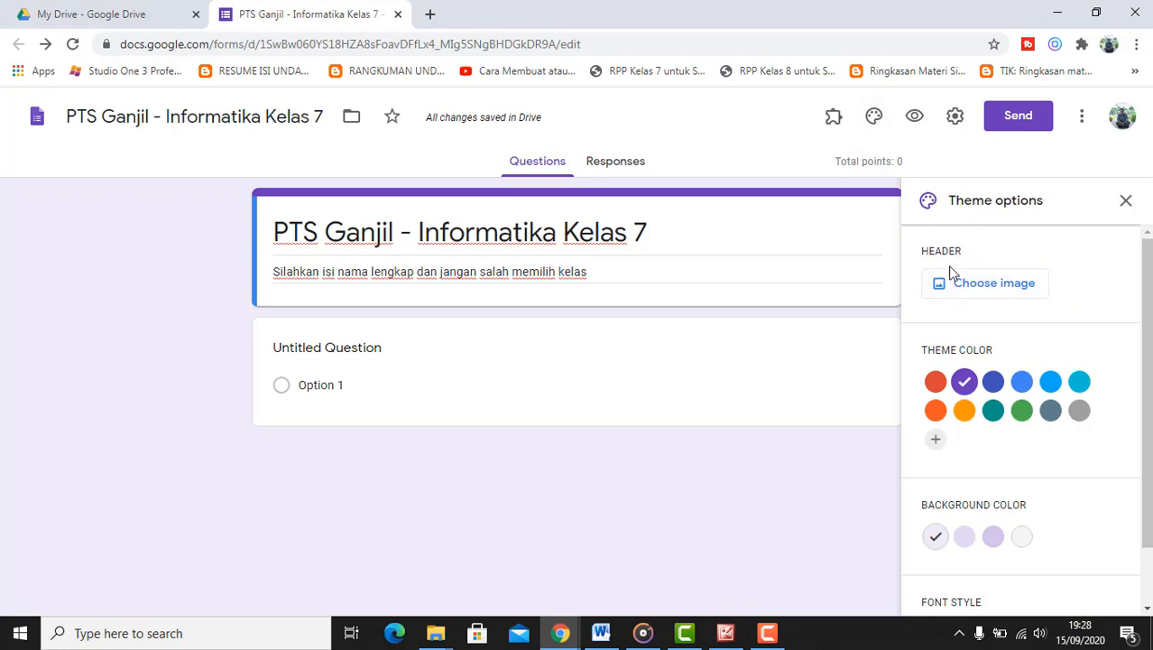
{"action": "left_click", "coordinate": [1029, 295]}
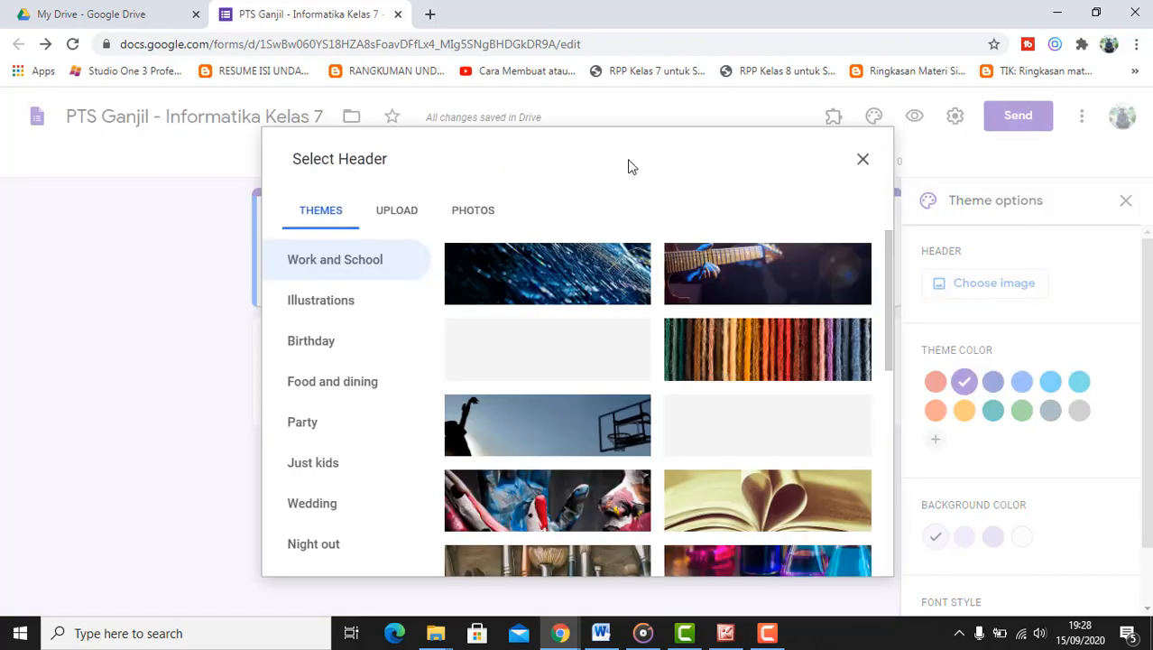
{"action": "left_click", "coordinate": [394, 217]}
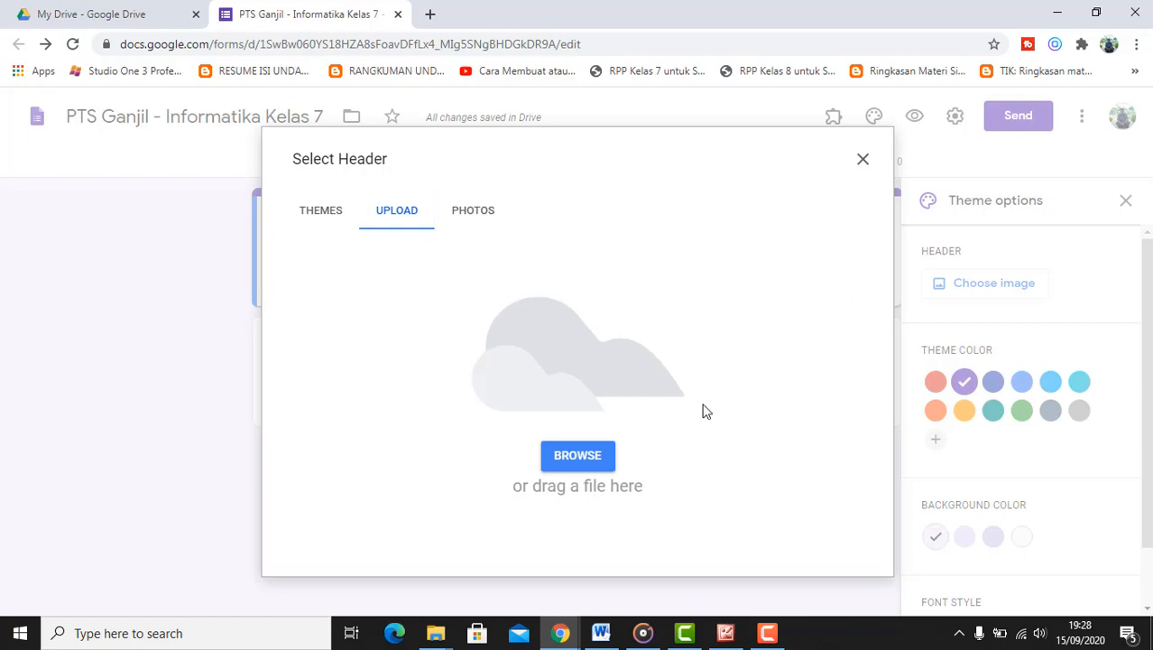
{"action": "left_click", "coordinate": [585, 457]}
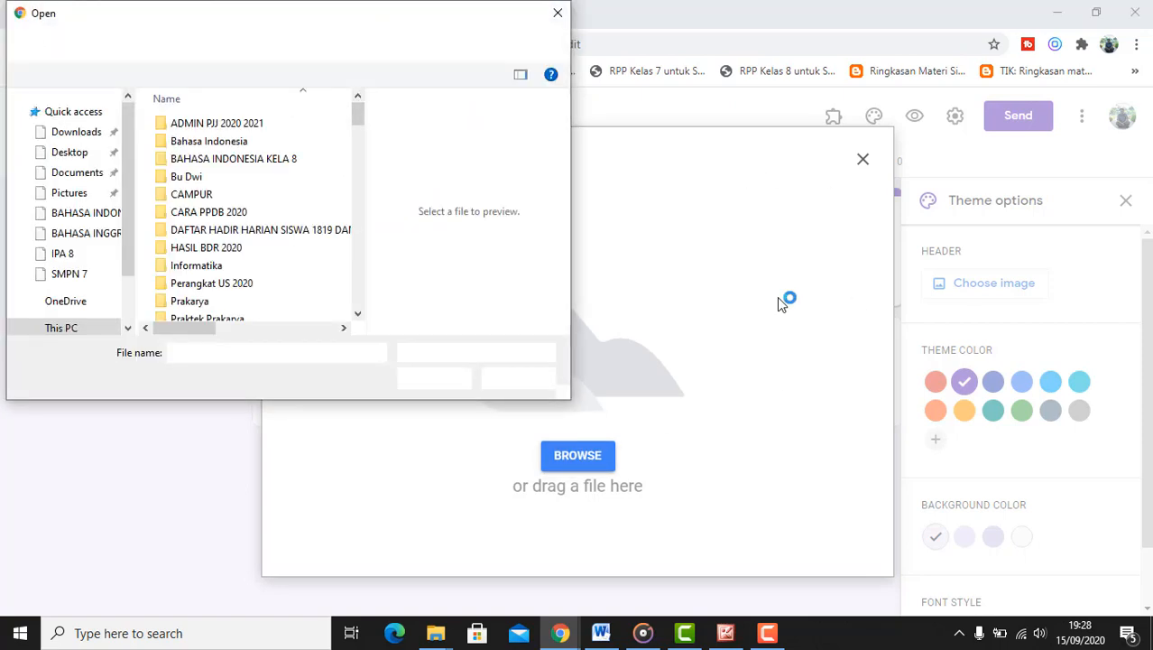
{"action": "double_click", "coordinate": [255, 126]}
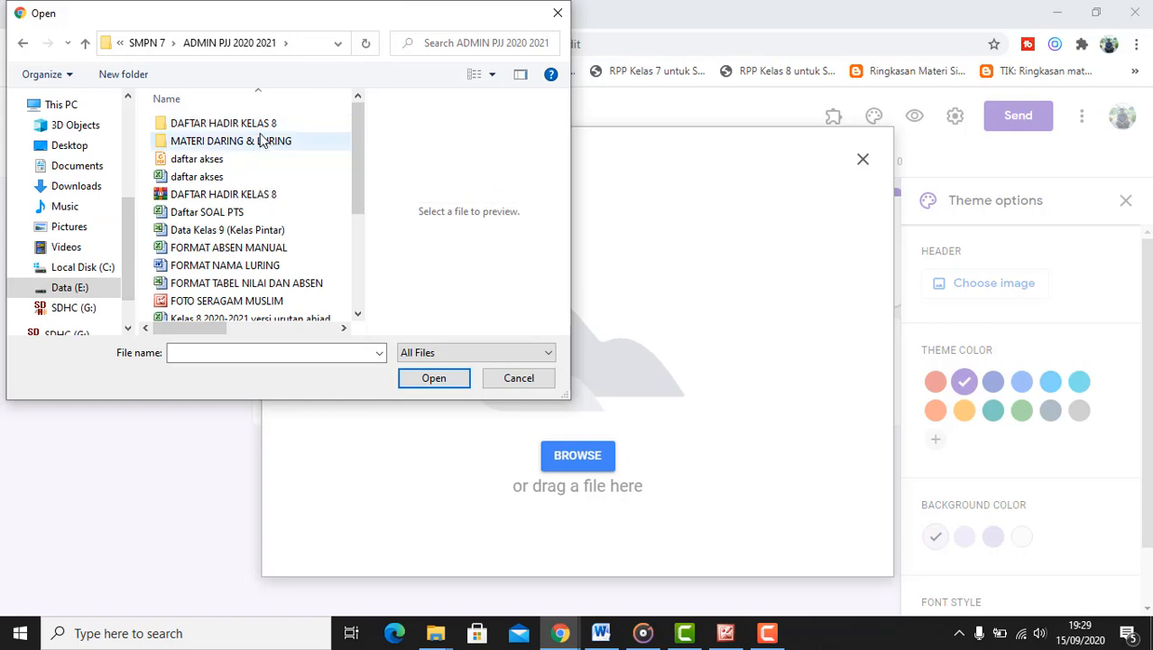
{"action": "left_click_drag", "start_coordinate": [353, 182], "coordinate": [398, 175]}
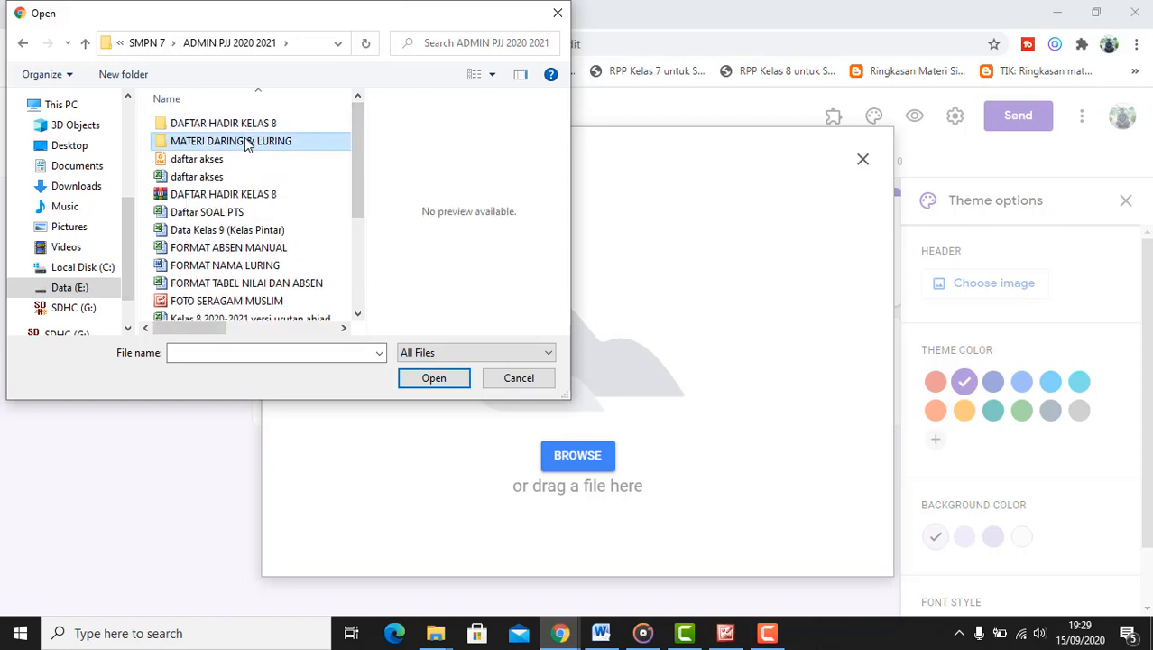
{"action": "double_click", "coordinate": [245, 140]}
{"action": "scroll", "coordinate": [218, 255], "scroll_direction": "down", "scroll_amount": 1}
{"action": "double_click", "coordinate": [197, 293]}
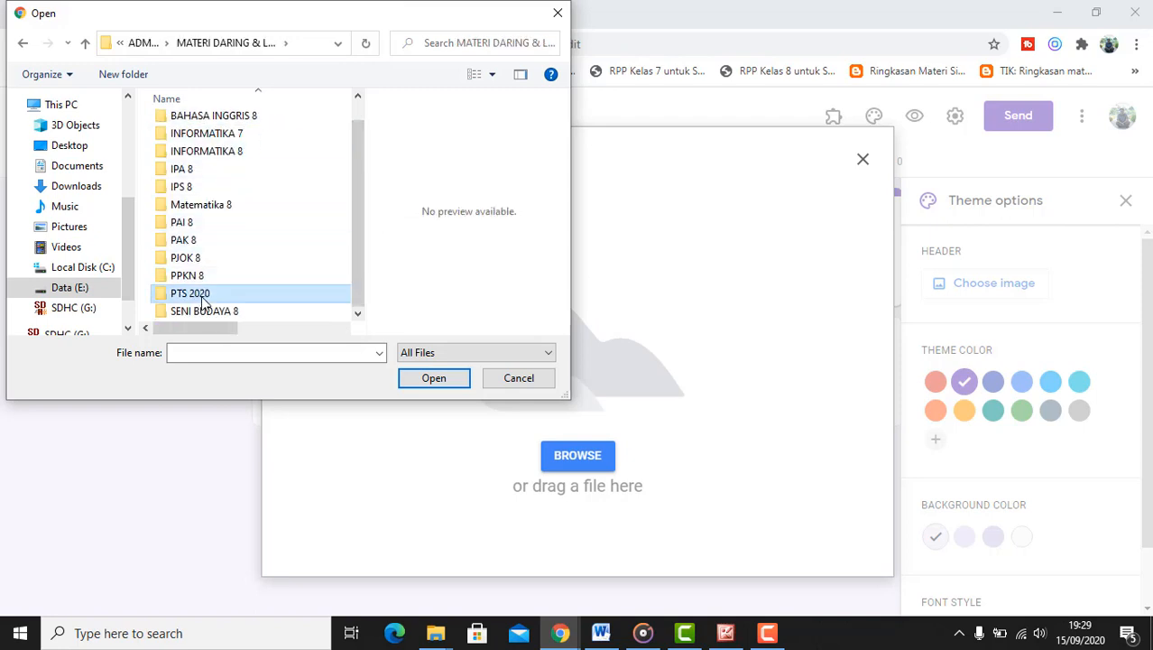
{"action": "left_click", "coordinate": [206, 231]}
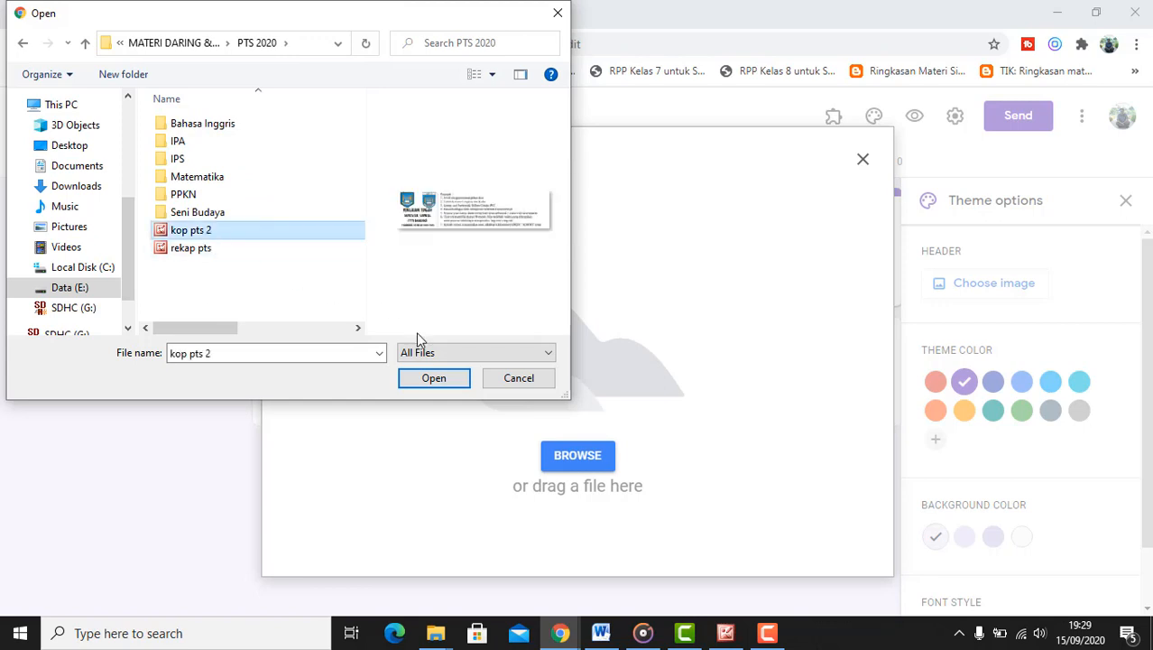
{"action": "left_click", "coordinate": [431, 378]}
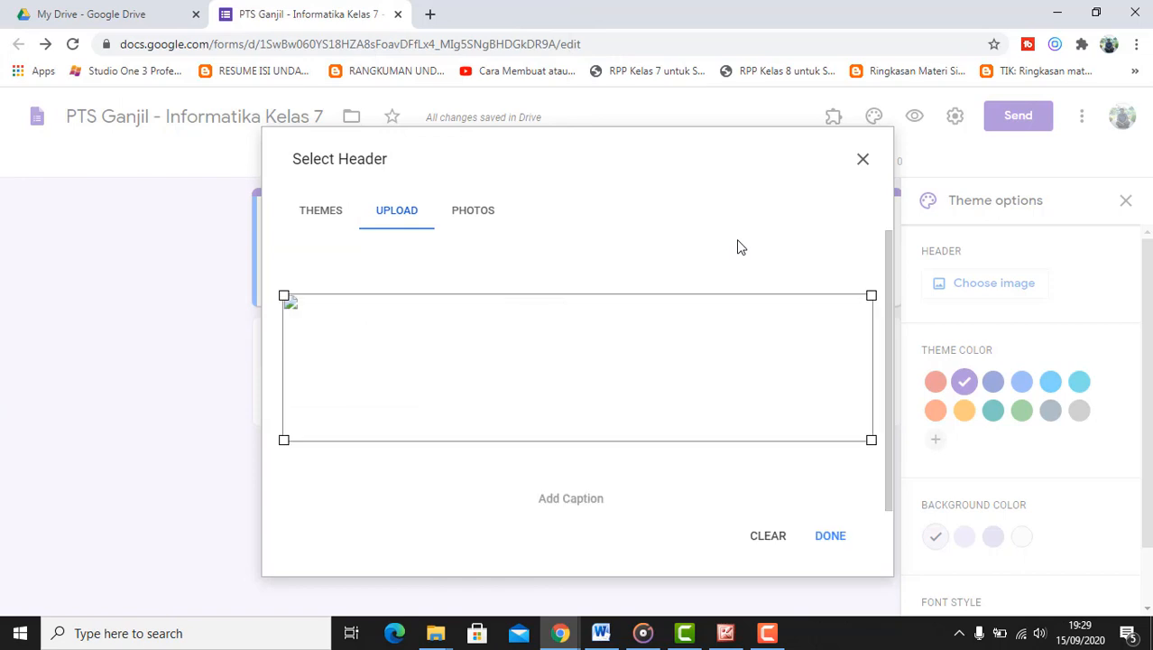
{"action": "left_click", "coordinate": [837, 540]}
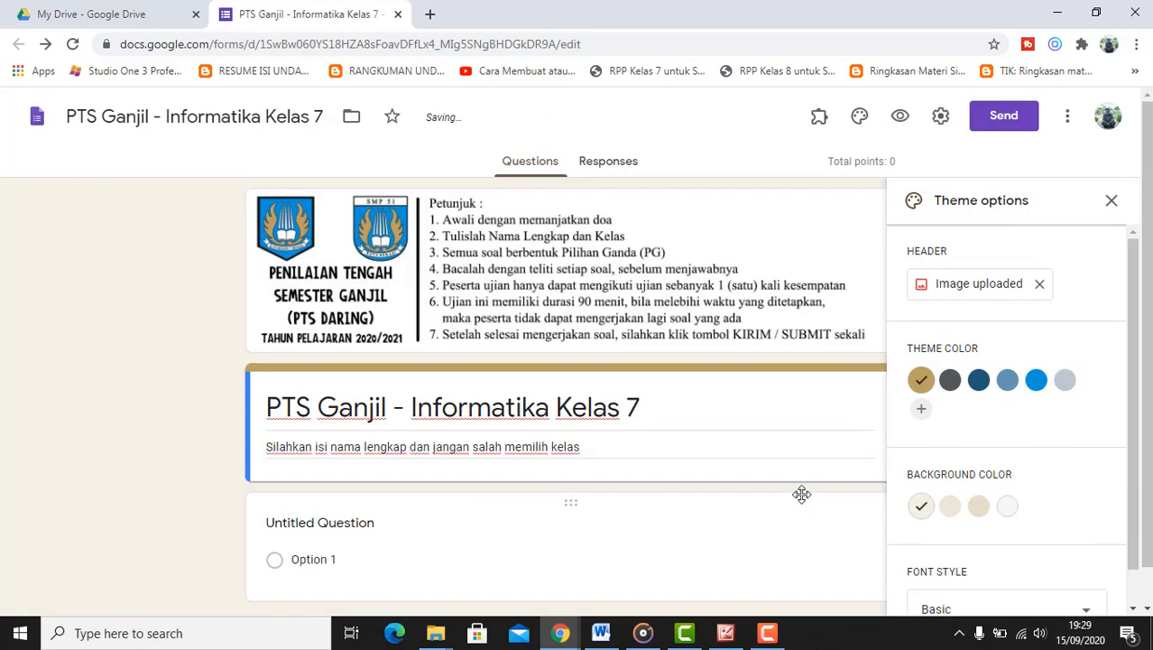
{"action": "left_click", "coordinate": [1112, 201]}
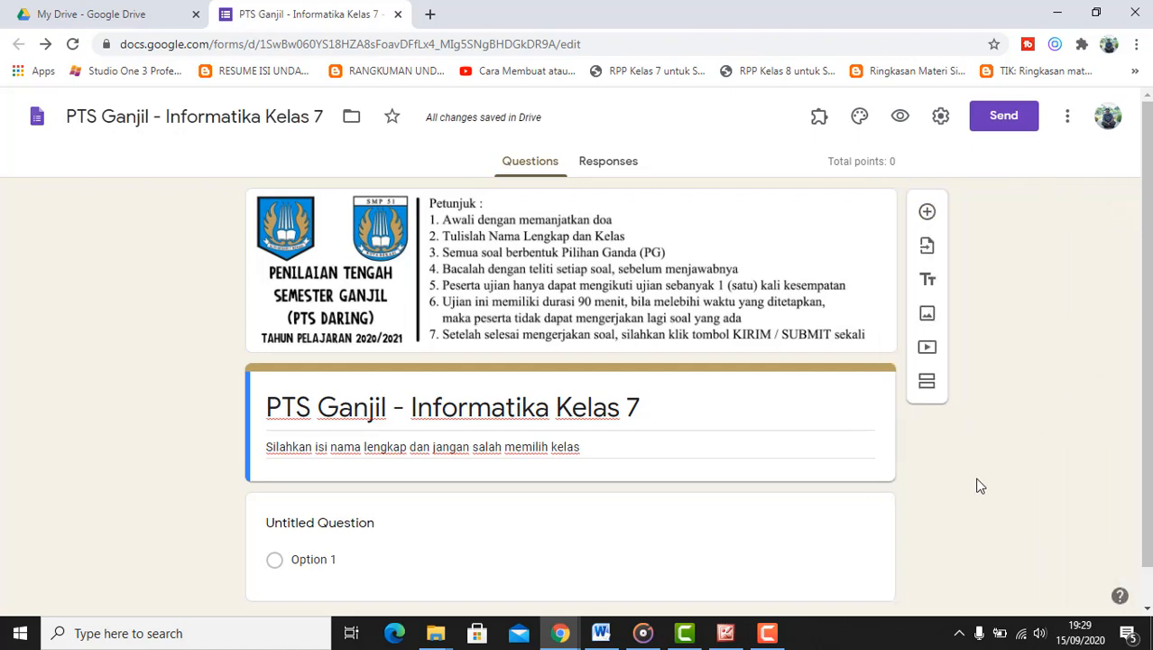
Step: Turn the untitled question into a required short-answer question titled "Nama Lengkap"
{"action": "scroll", "coordinate": [862, 427], "scroll_direction": "down", "scroll_amount": 1}
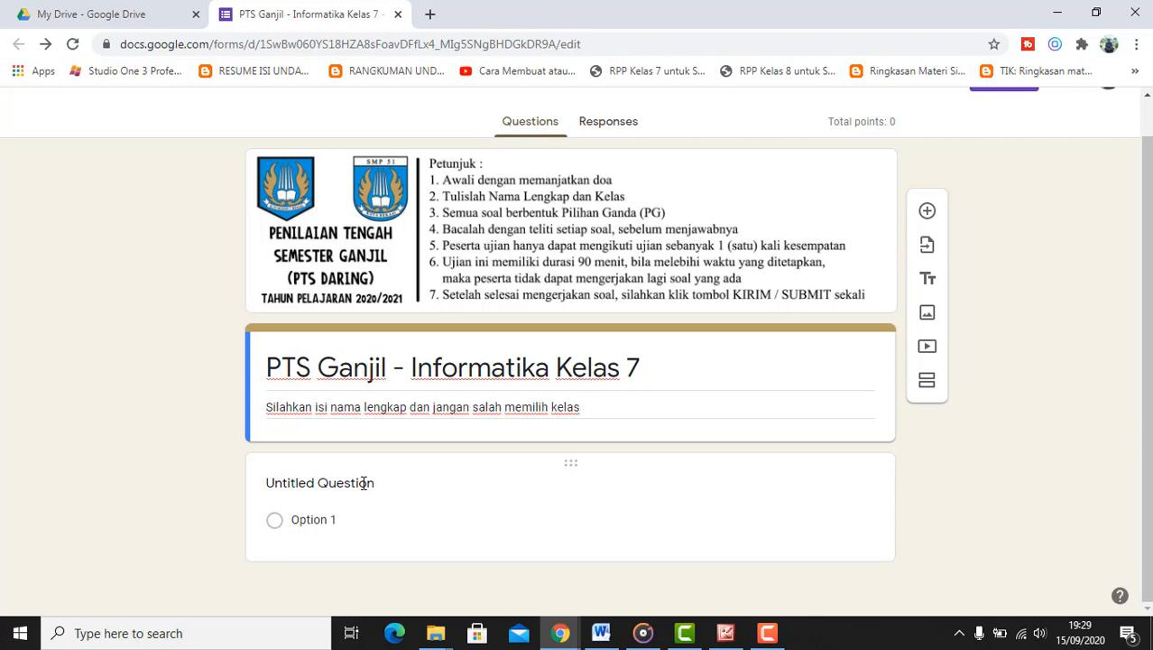
{"action": "left_click", "coordinate": [368, 487]}
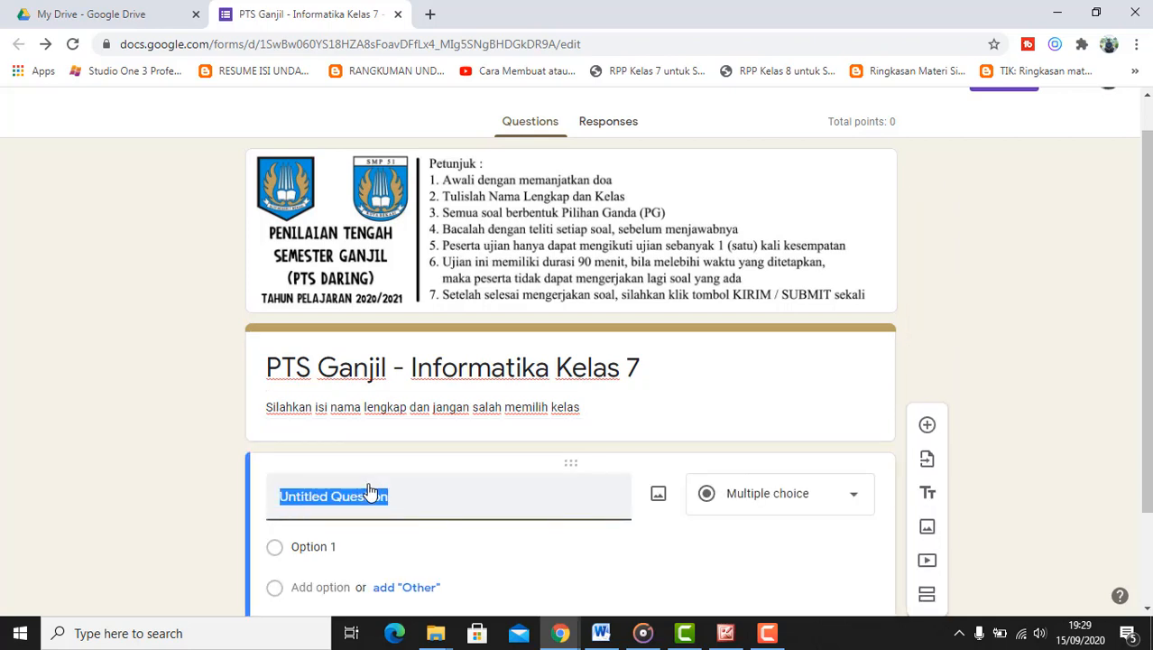
{"action": "type", "text": "Nama L"}
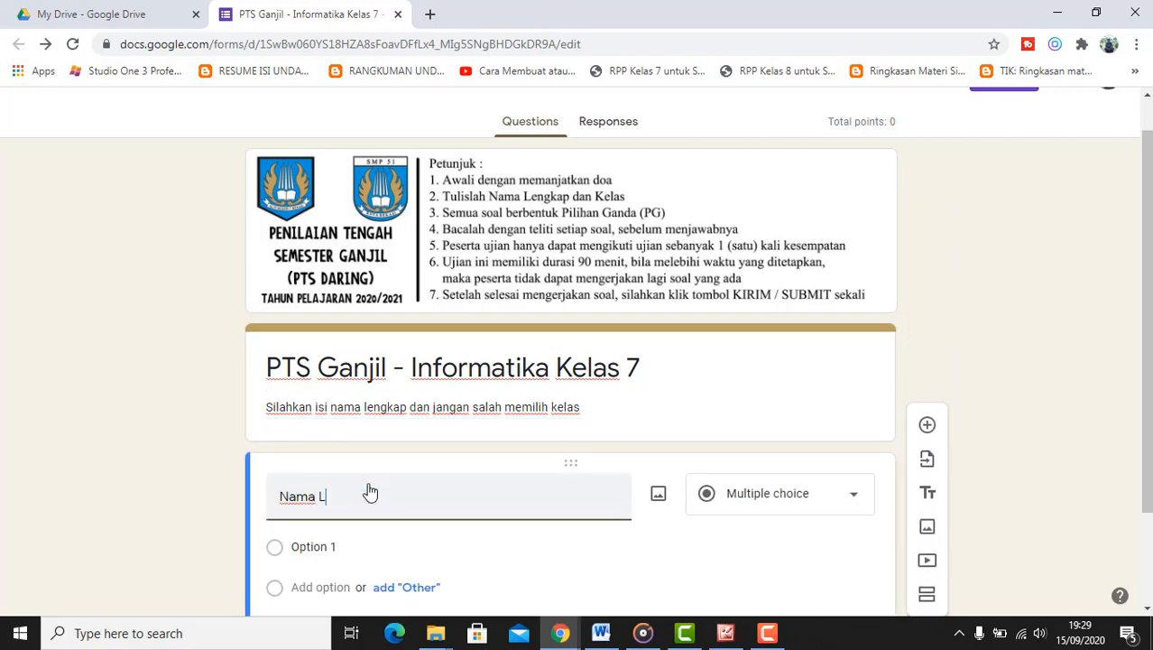
{"action": "type", "text": "engkap"}
{"action": "scroll", "coordinate": [785, 434], "scroll_direction": "down", "scroll_amount": 1}
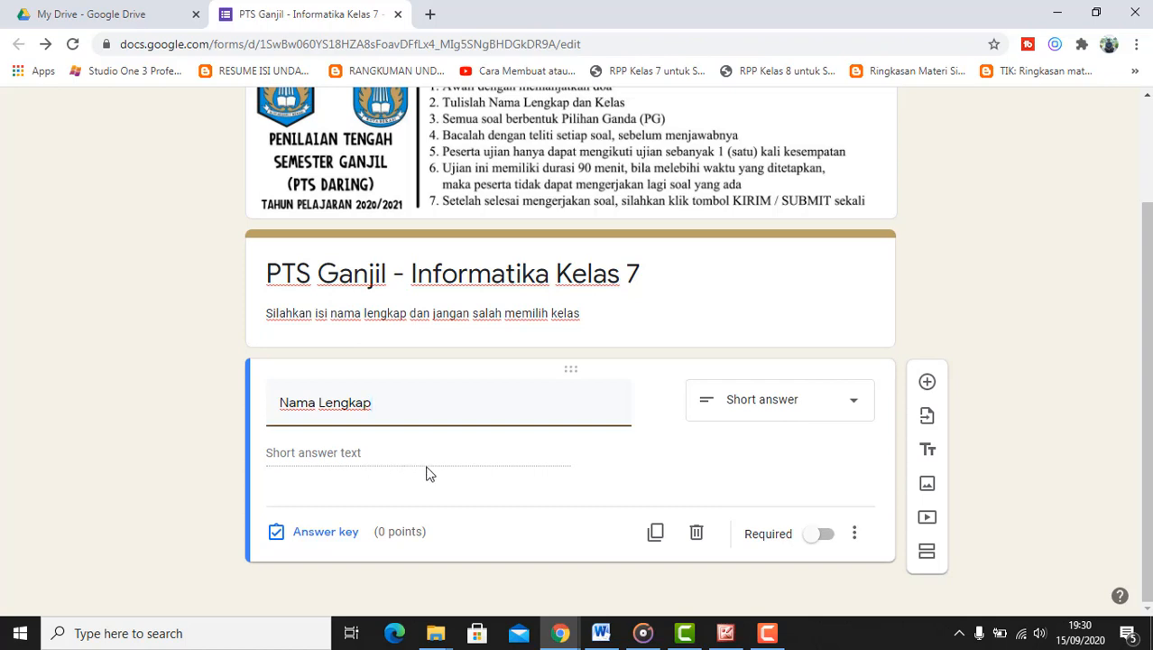
{"action": "left_click", "coordinate": [817, 539]}
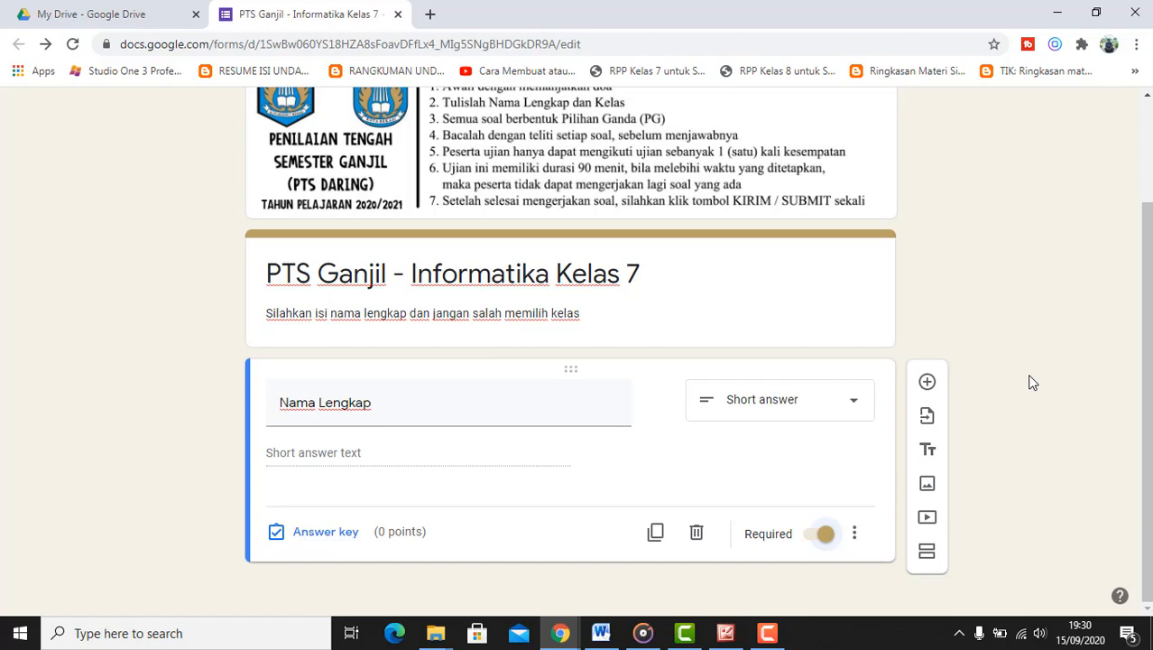
Step: Add a second question titled "Kelas" and set its type to Dropdown
{"action": "left_click", "coordinate": [927, 385]}
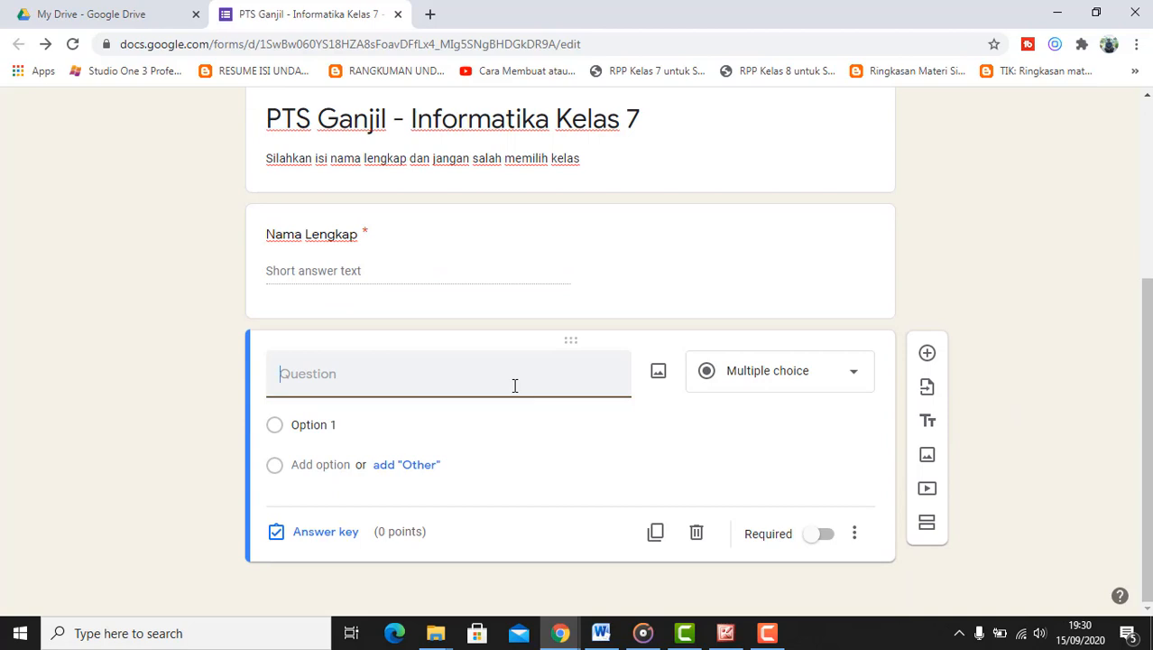
{"action": "type", "text": "Kelas"}
{"action": "left_click", "coordinate": [803, 389]}
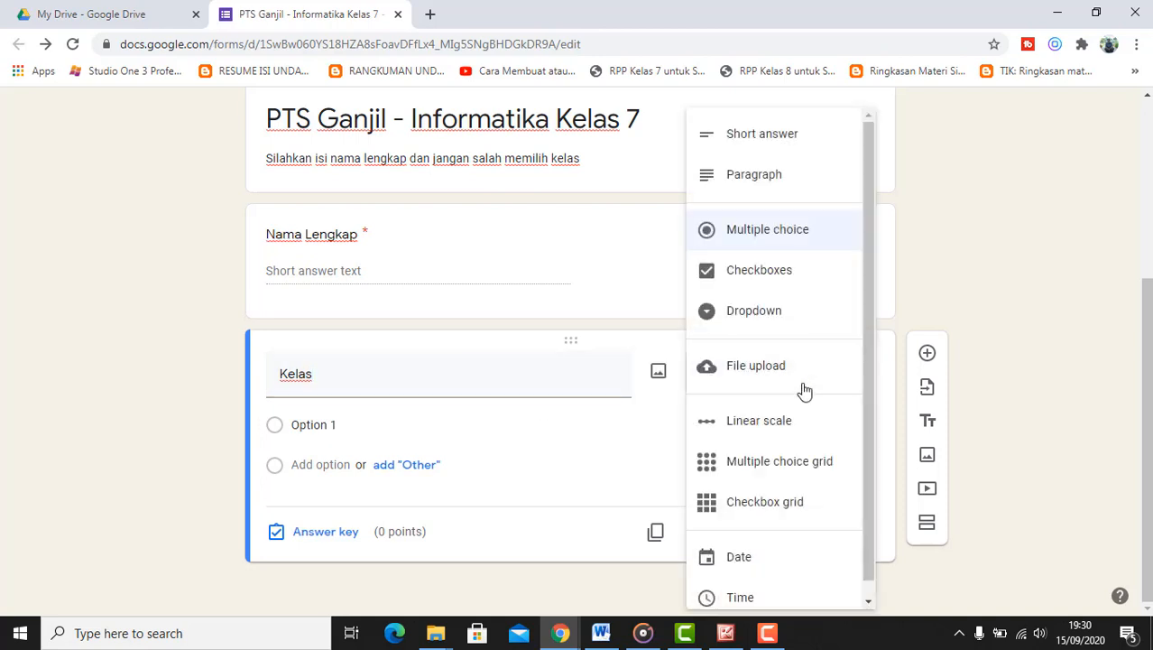
{"action": "left_click", "coordinate": [798, 326]}
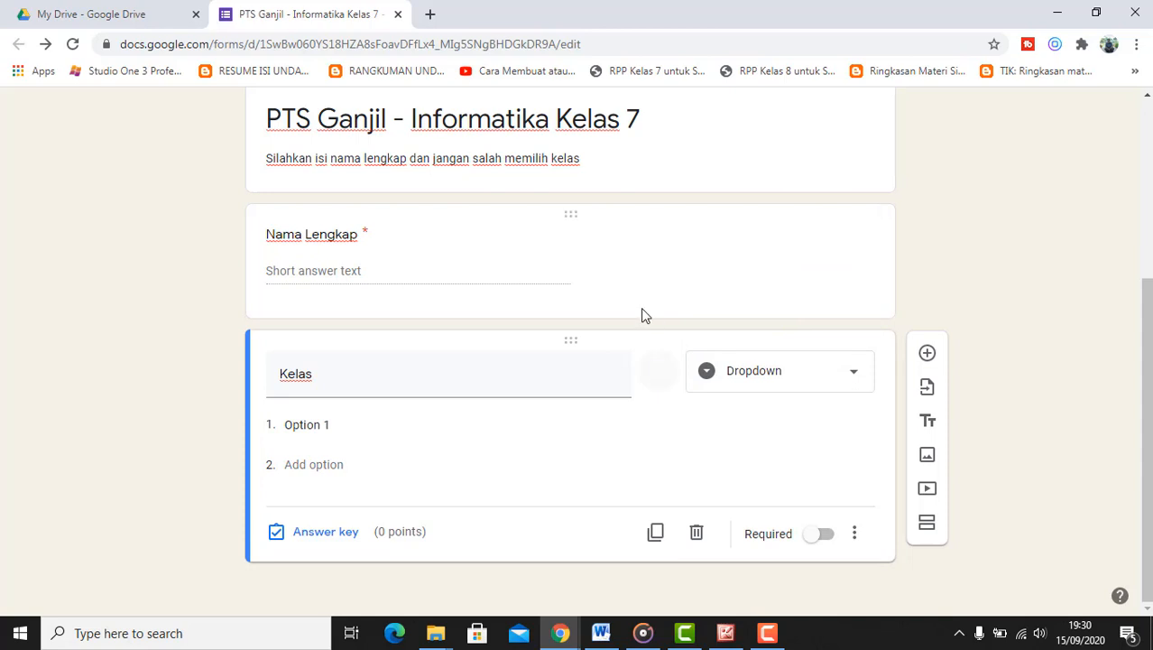
Step: Fill the Kelas dropdown with nine class options: VII A, VII B, VII C, VII D, VII E, VII F, VII G, VII H and VII I
{"action": "left_click", "coordinate": [358, 419]}
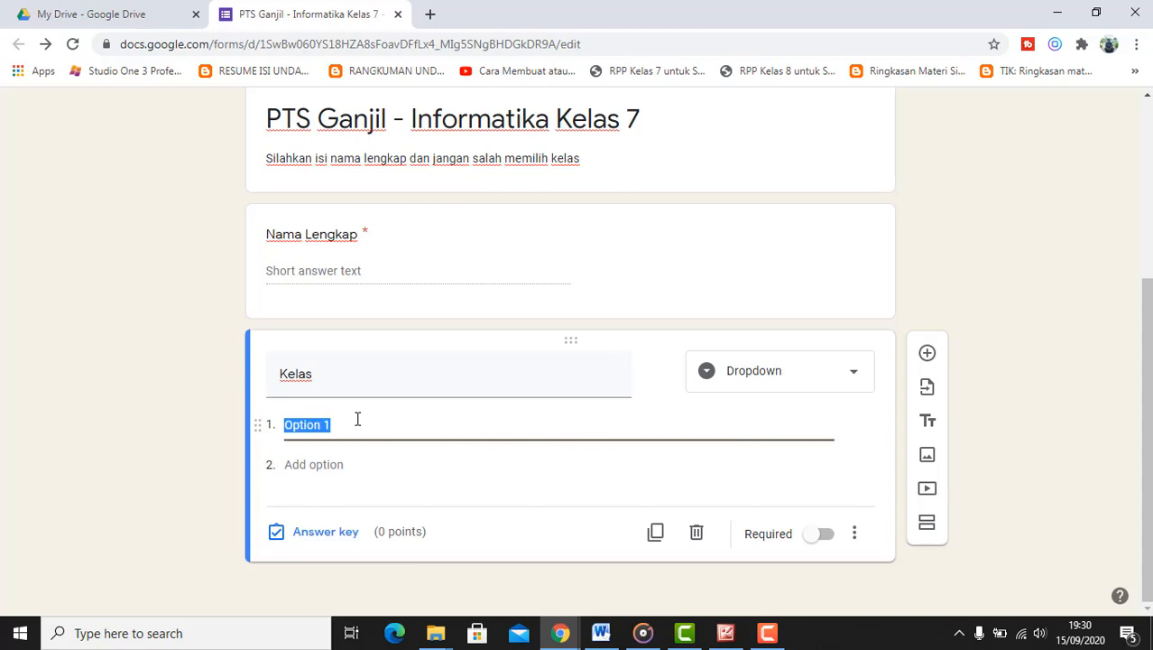
{"action": "type", "text": "VII A"}
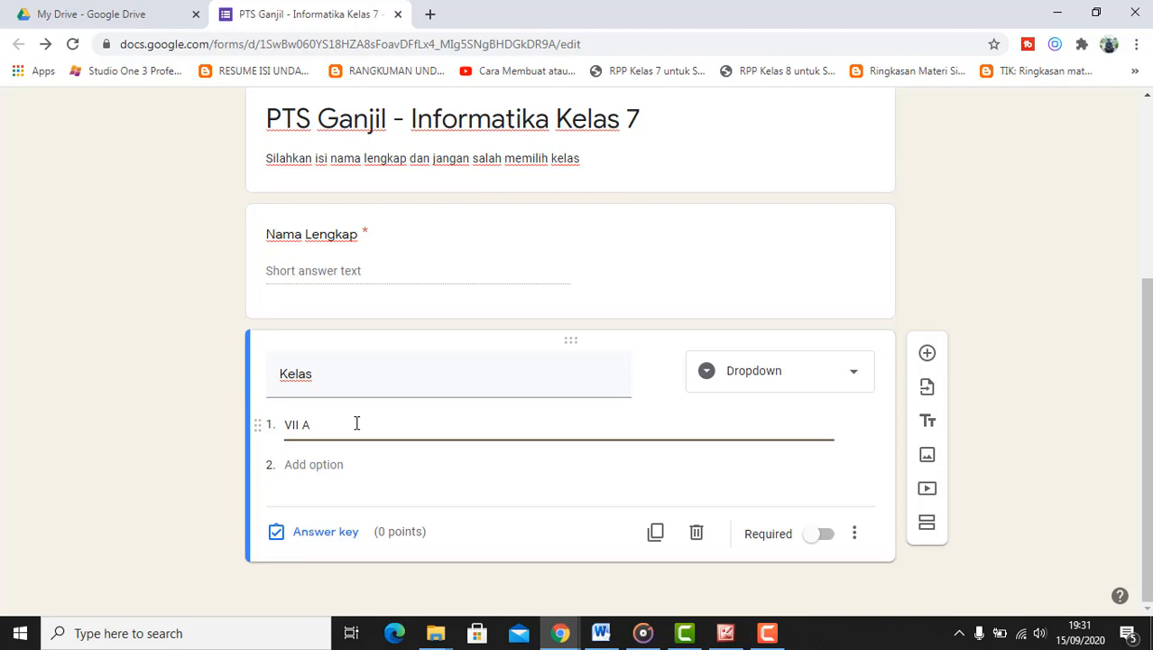
{"action": "key", "text": "Return"}
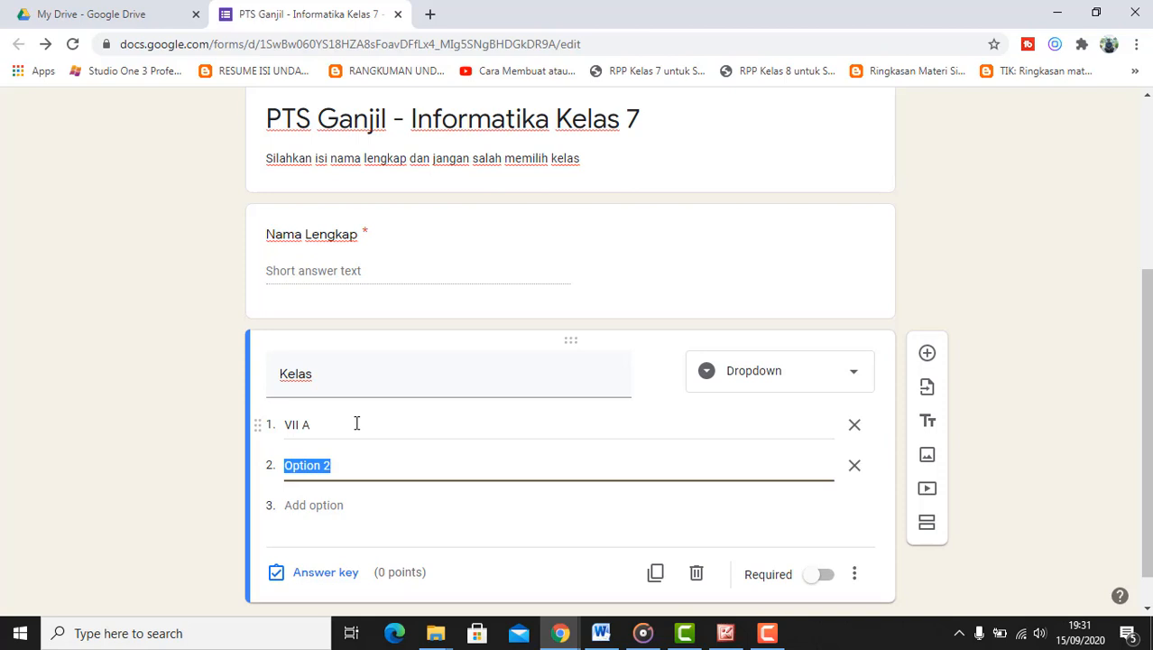
{"action": "type", "text": "V"}
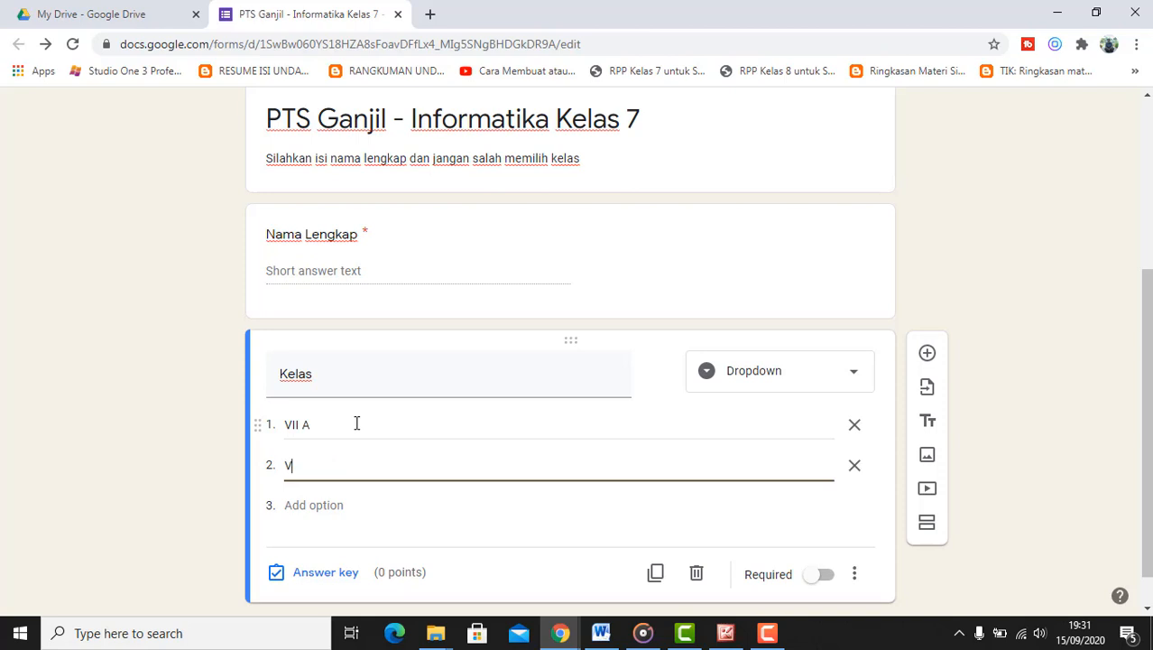
{"action": "type", "text": "II B"}
{"action": "key", "text": "Return"}
{"action": "type", "text": "VII C"}
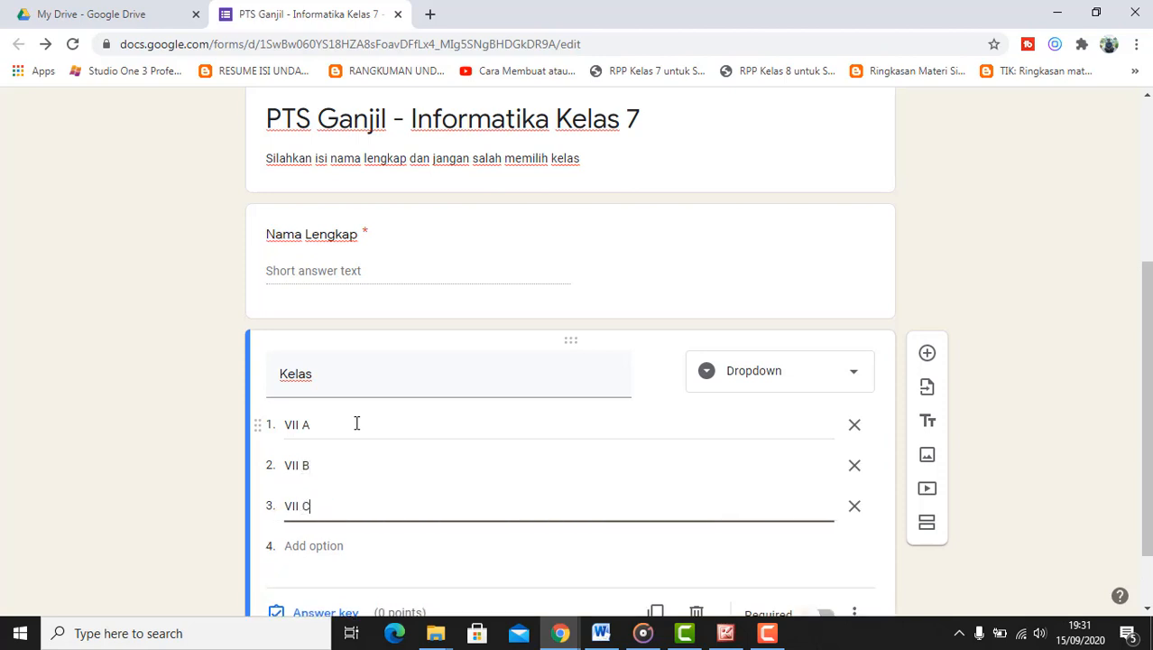
{"action": "key", "text": "Return"}
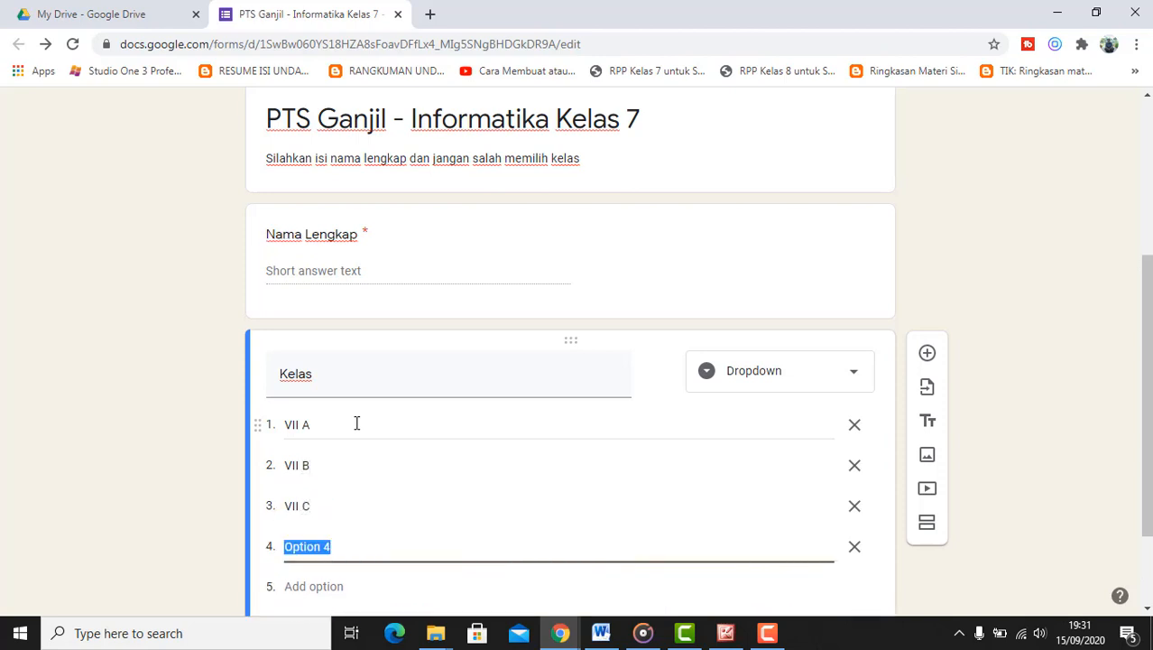
{"action": "type", "text": "VII D"}
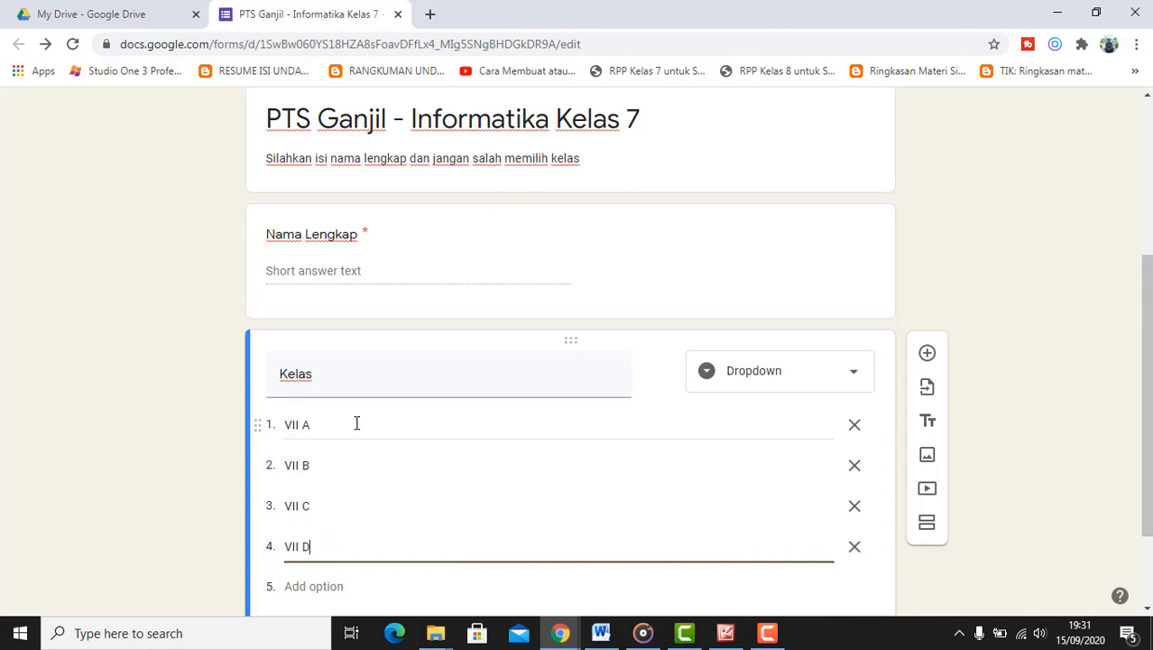
{"action": "key", "text": "Return"}
{"action": "type", "text": "VII E"}
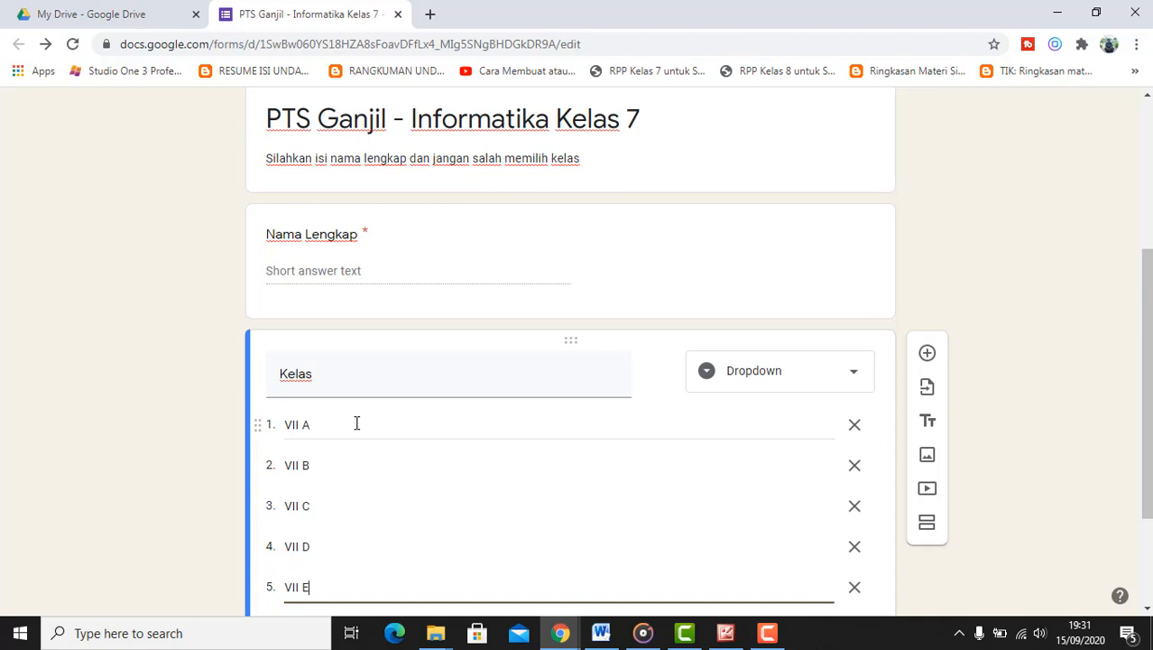
{"action": "key", "text": "Return"}
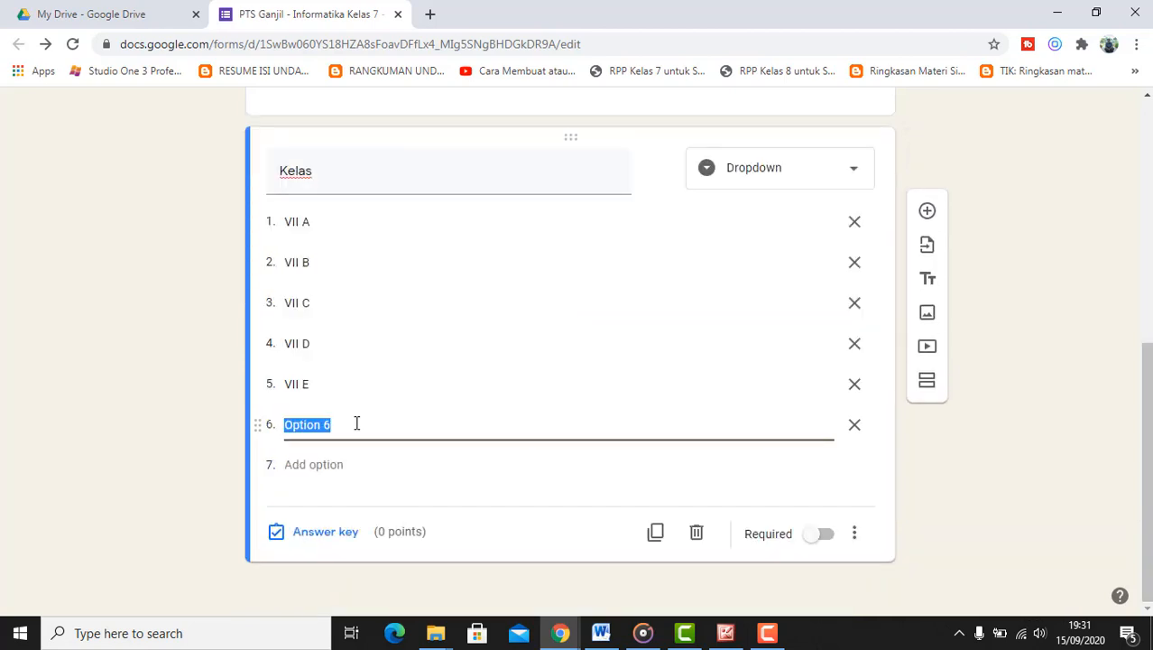
{"action": "type", "text": "VII F"}
{"action": "key", "text": "Return"}
{"action": "type", "text": "VII "}
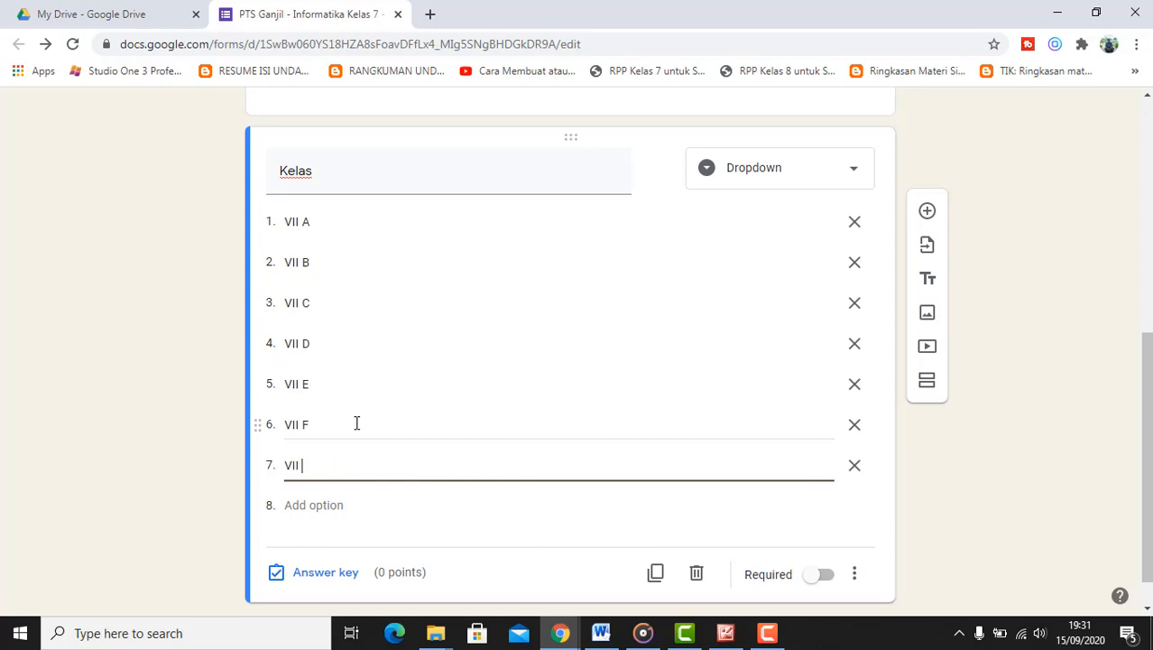
{"action": "type", "text": "G"}
{"action": "key", "text": "Return"}
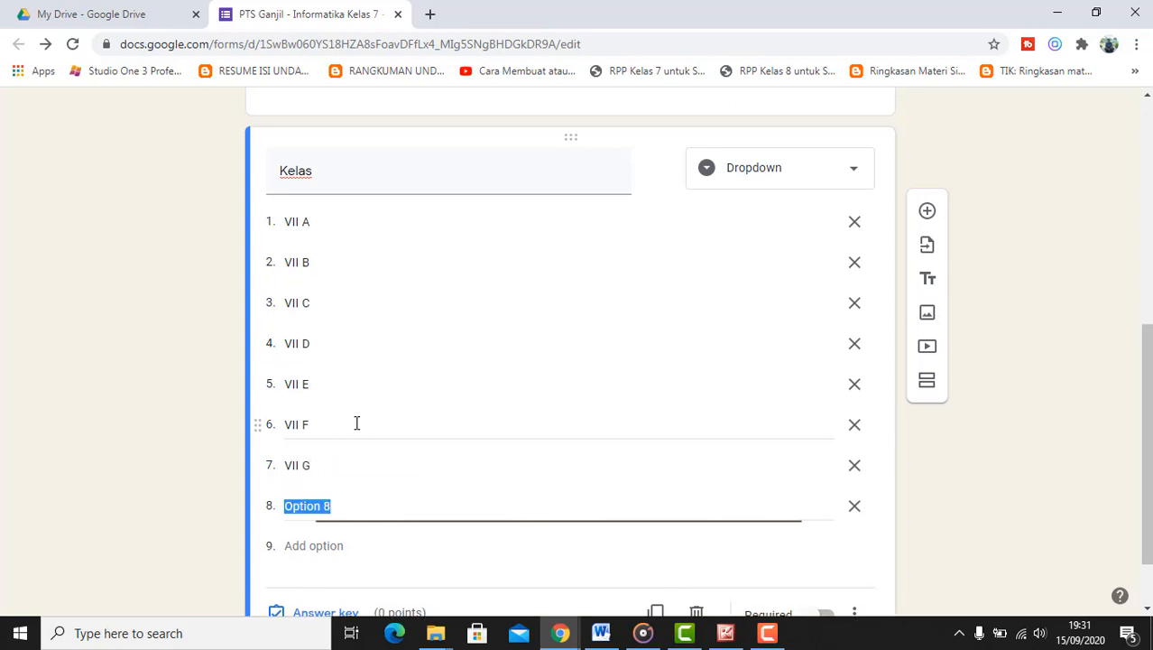
{"action": "type", "text": "VII H"}
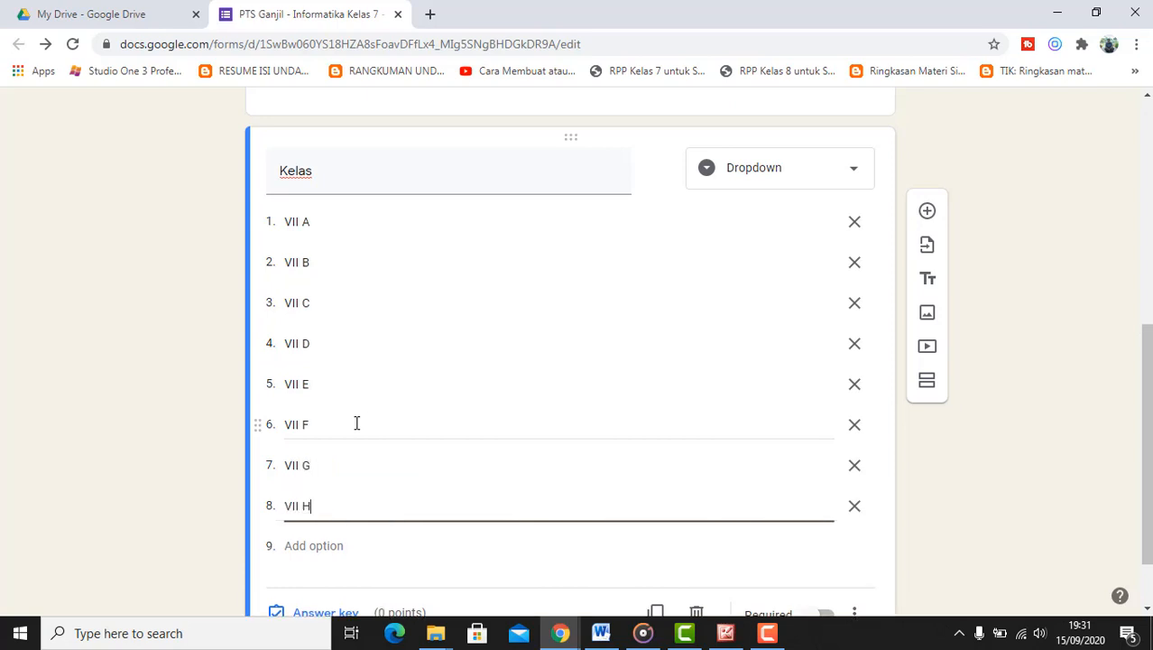
{"action": "key", "text": "Return"}
{"action": "type", "text": "VII I"}
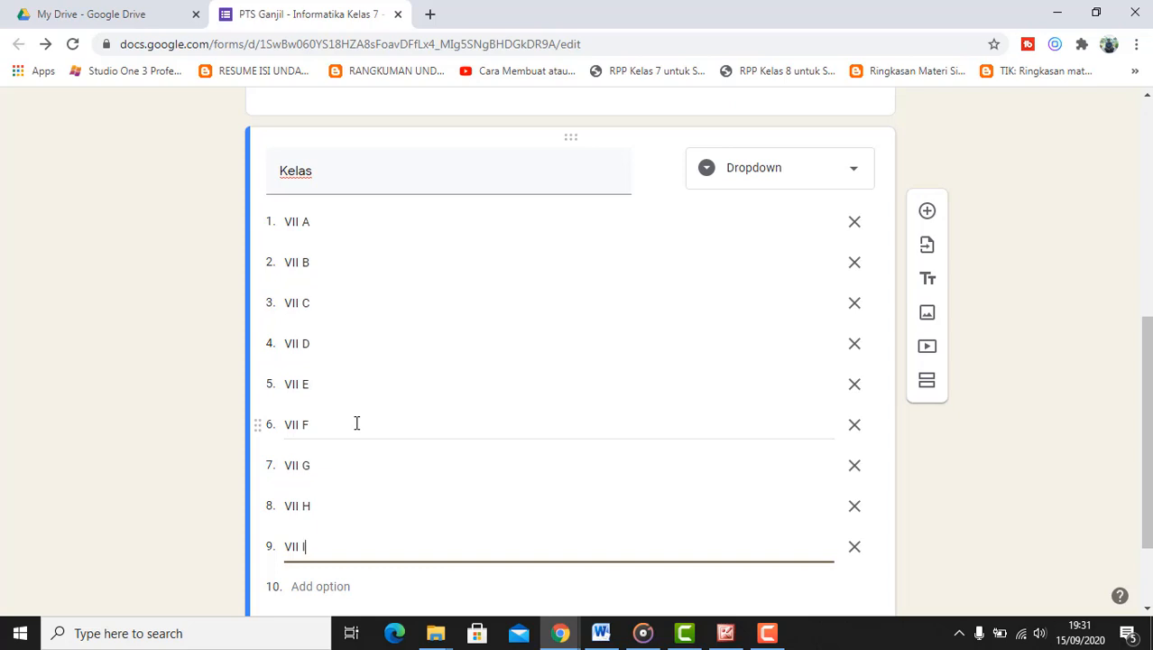
Step: Add the options VII A (SMP 51), VII B (SMP 51) and VII C (SMP 51) to the Kelas dropdown and make the question required
{"action": "key", "text": "Return"}
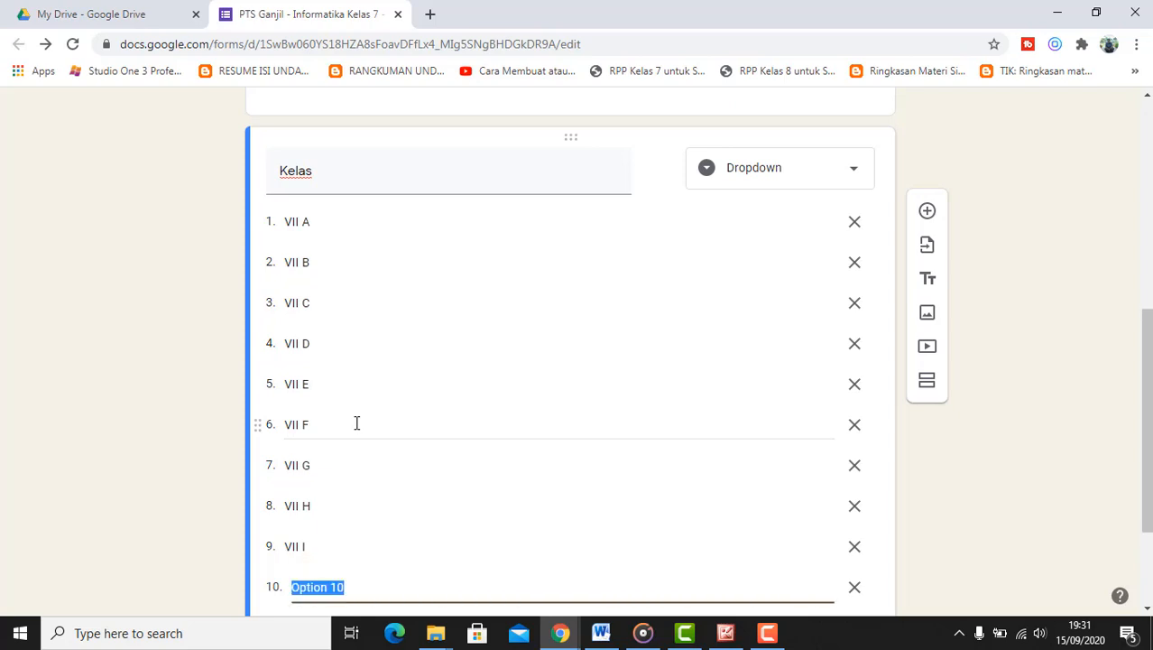
{"action": "type", "text": "VII A "}
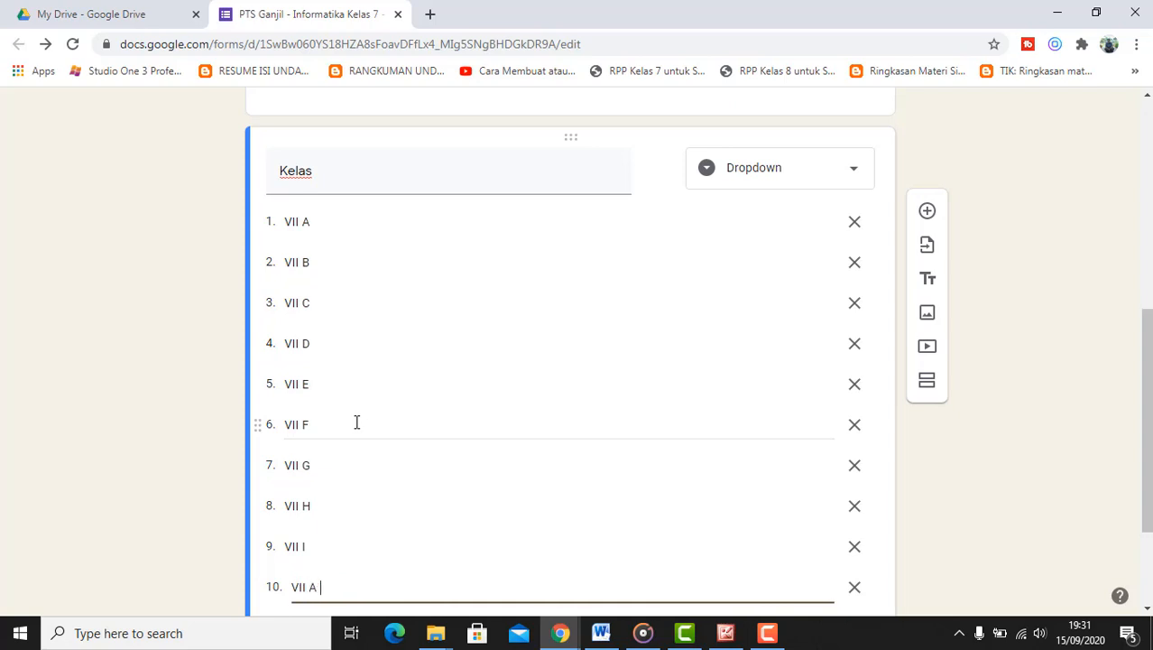
{"action": "type", "text": "(SMP 51)"}
{"action": "key", "text": "Return"}
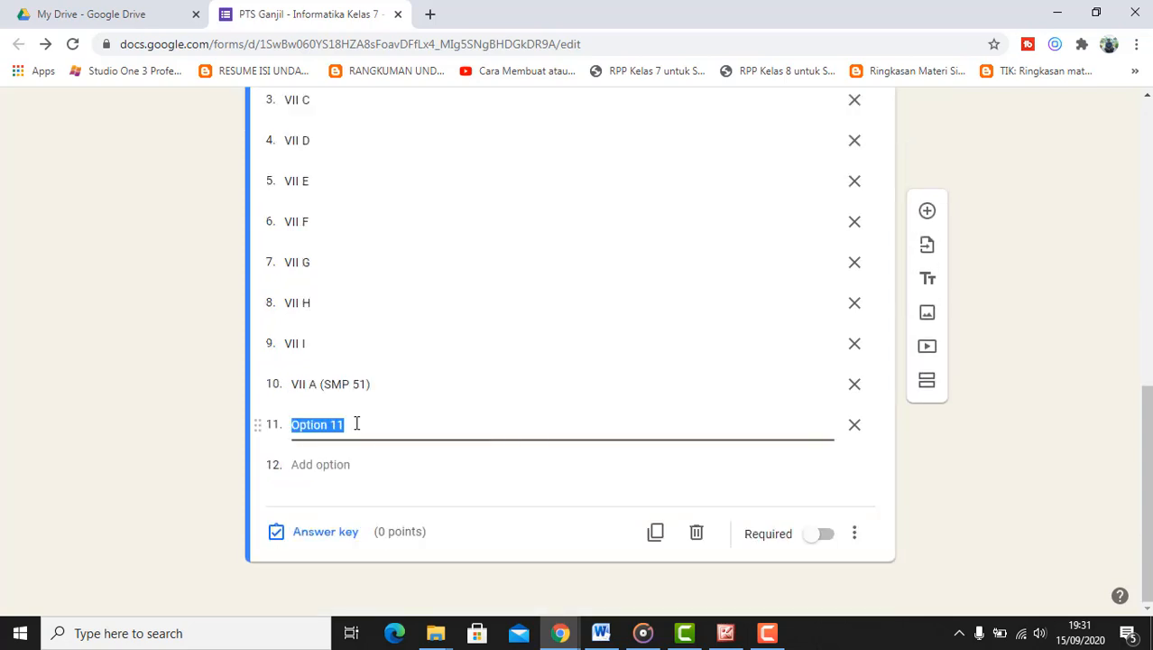
{"action": "type", "text": "VII B"}
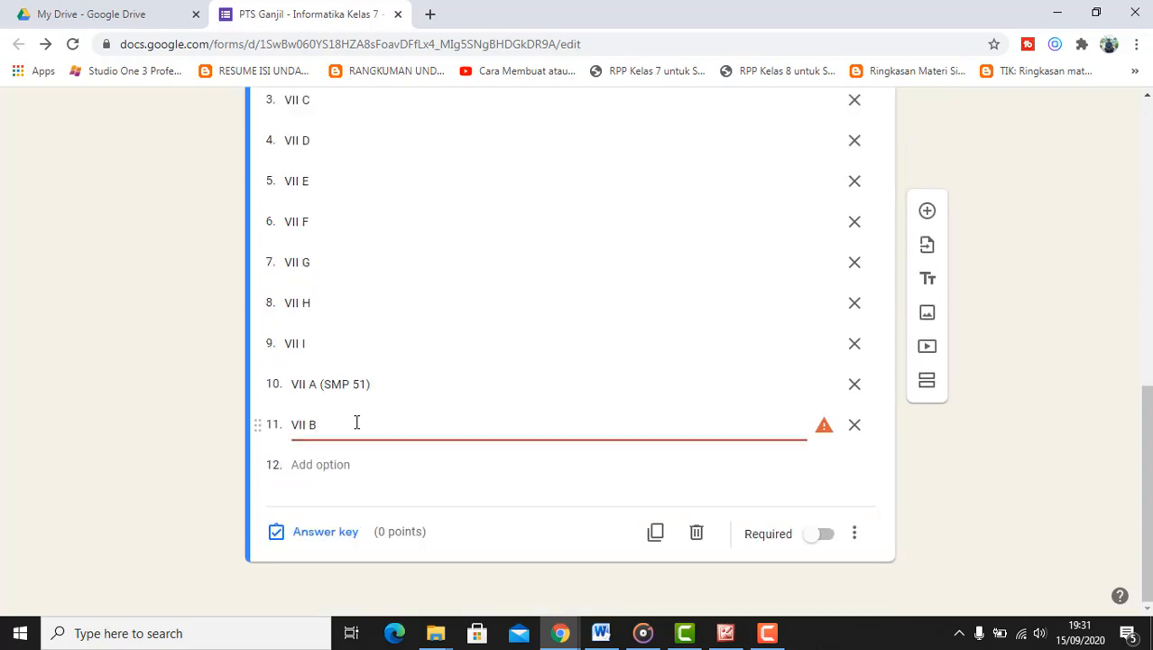
{"action": "type", "text": " (SMP 5"}
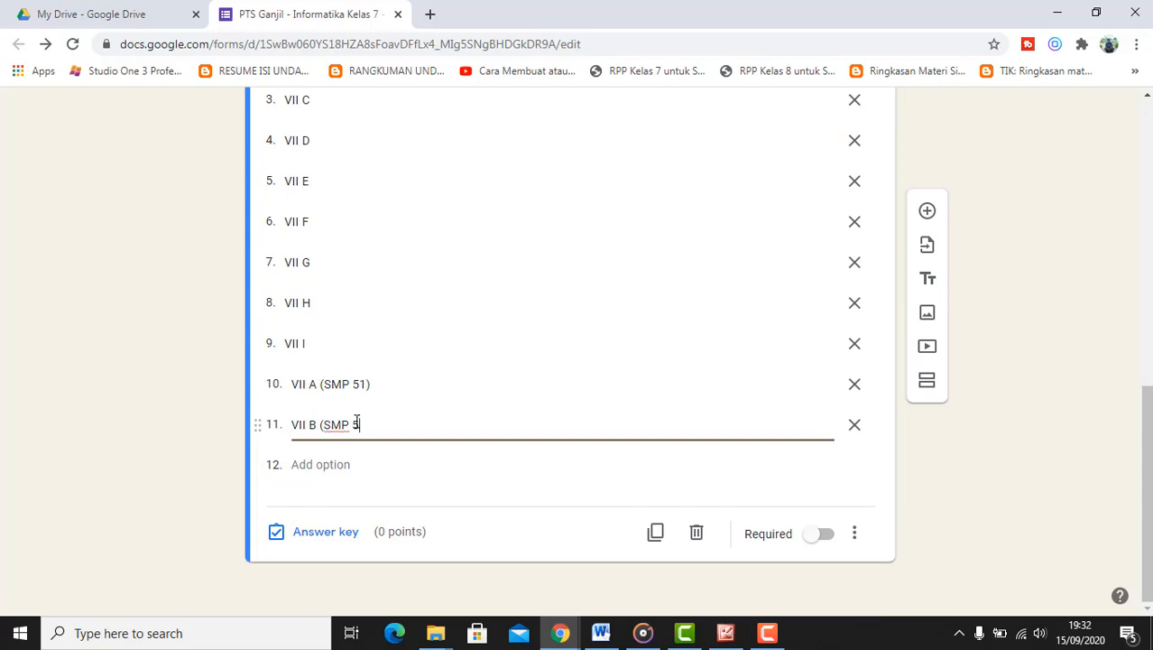
{"action": "type", "text": "1)"}
{"action": "key", "text": "Return"}
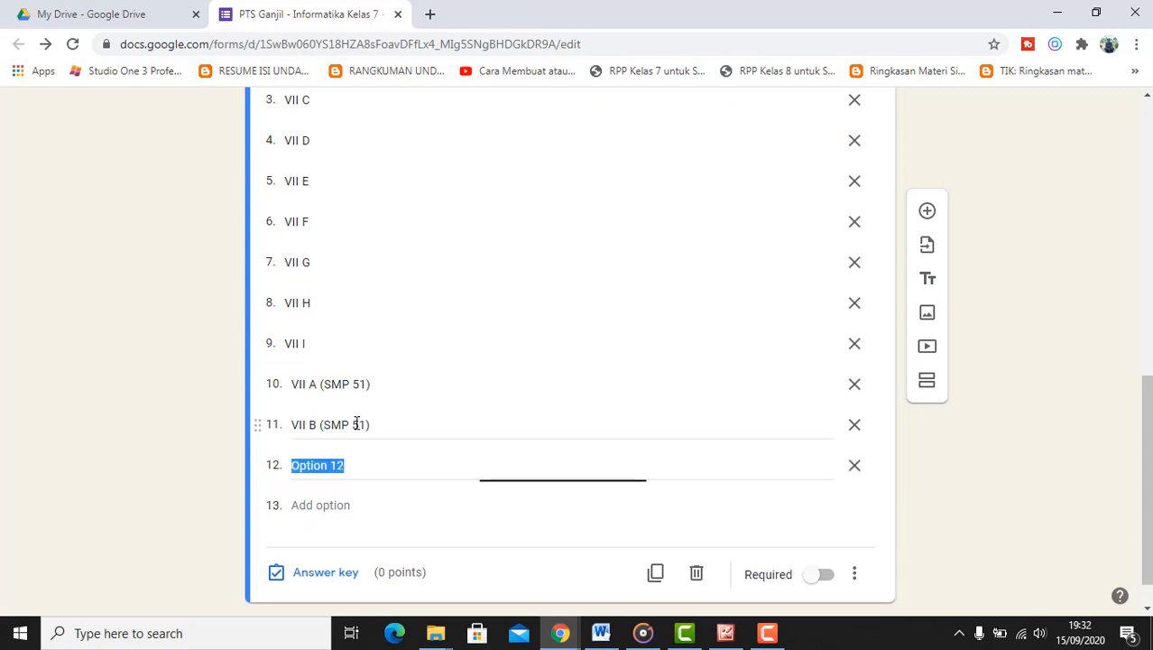
{"action": "type", "text": "VII C"}
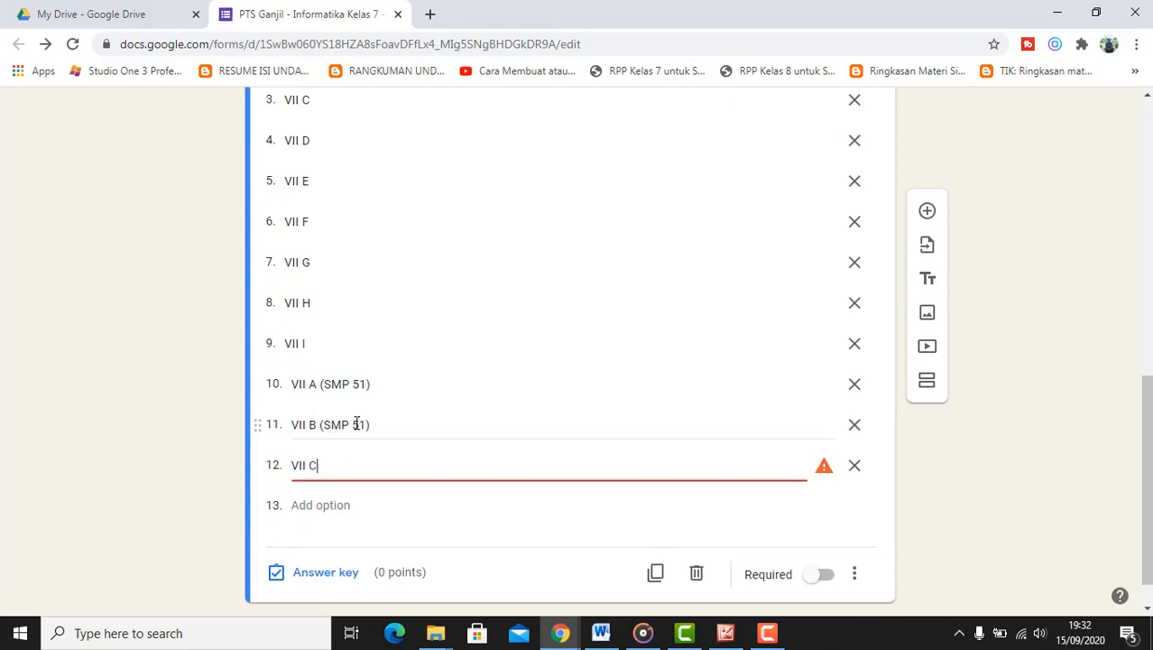
{"action": "type", "text": " (SMP 51)"}
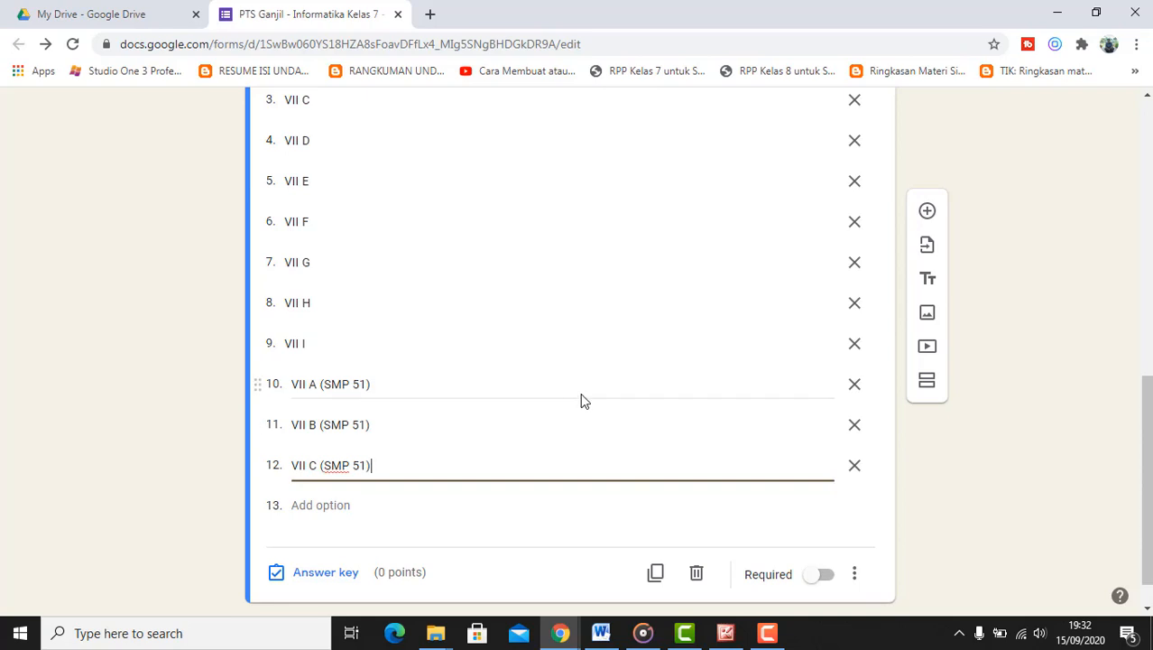
{"action": "left_click", "coordinate": [820, 579]}
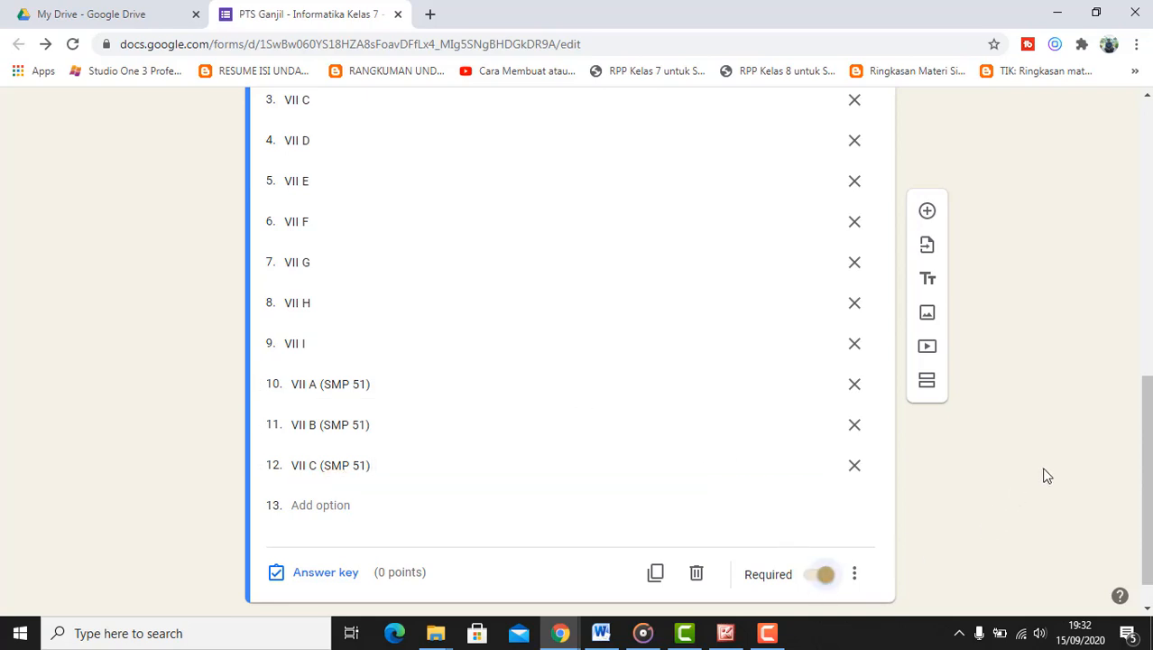
{"action": "left_click", "coordinate": [767, 633]}
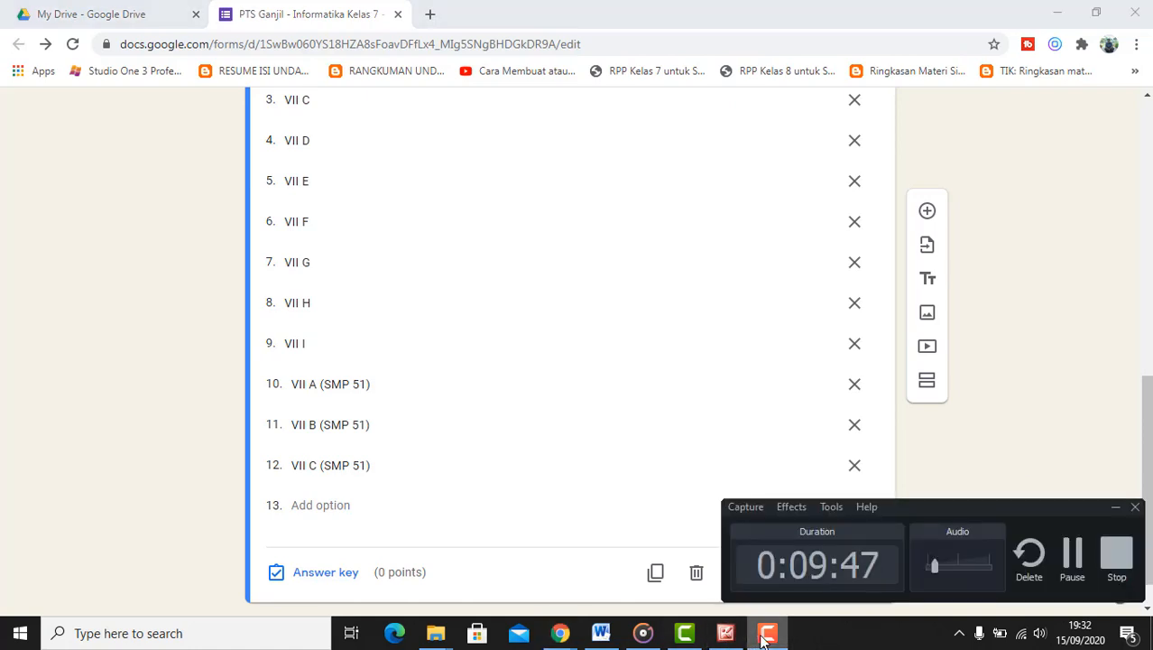
{"action": "left_click", "coordinate": [1115, 506]}
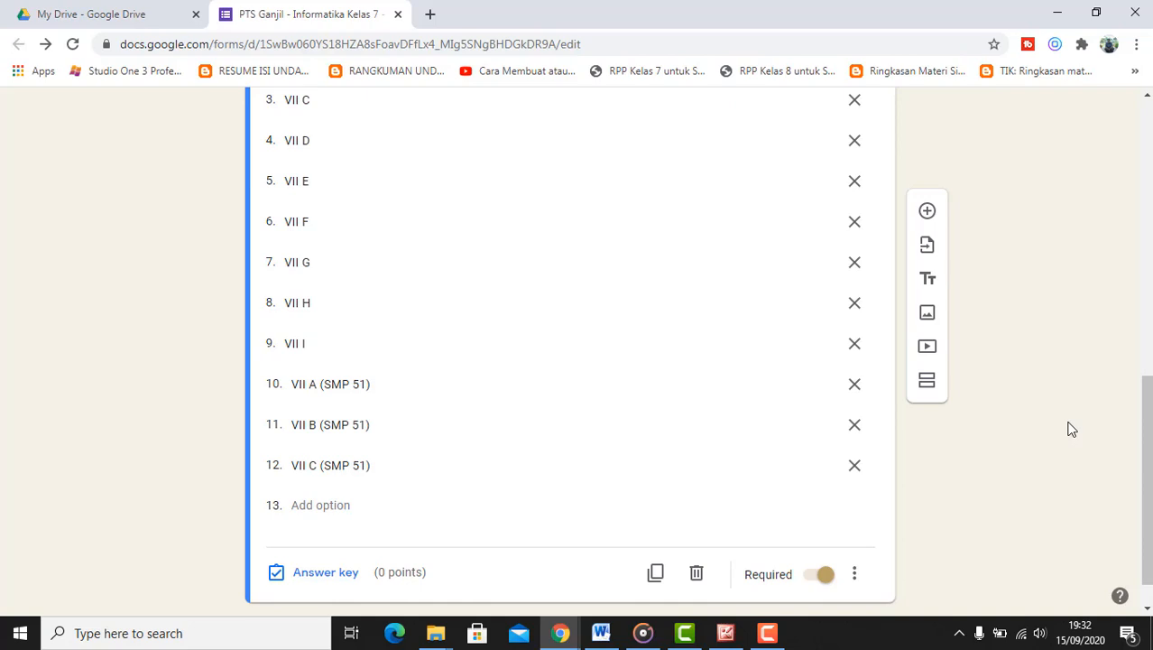
Step: Add a new section after the Kelas question and title it "Soal PTS - Informatika Kelas 7"
{"action": "left_click", "coordinate": [929, 386]}
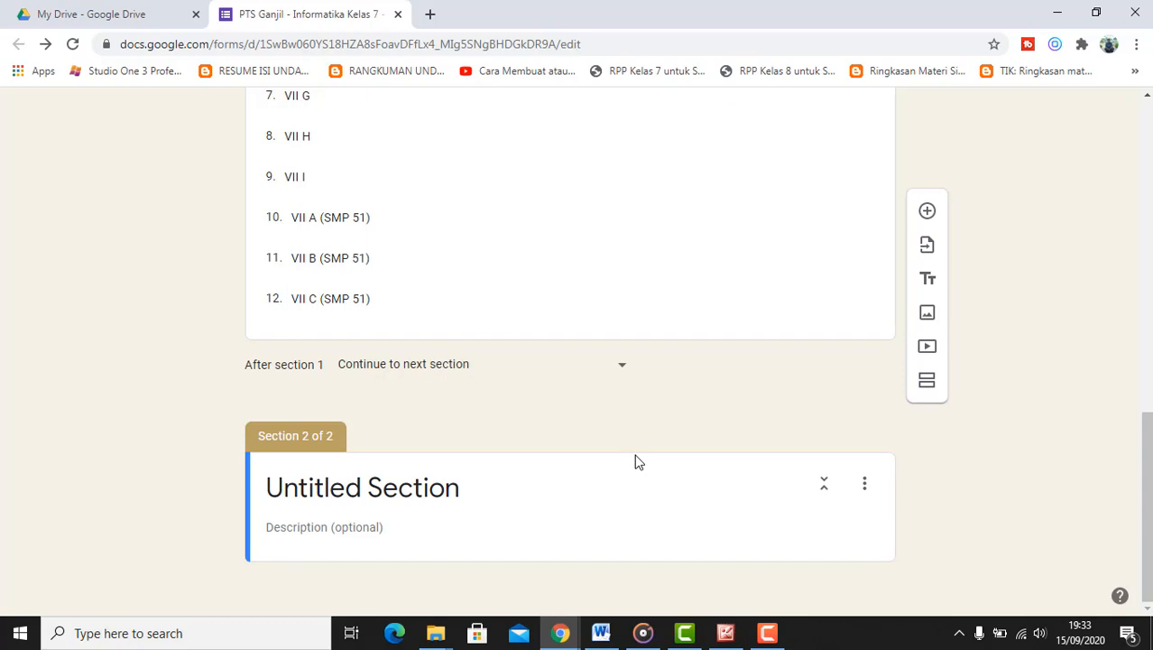
{"action": "scroll", "coordinate": [636, 462], "scroll_direction": "up", "scroll_amount": 8}
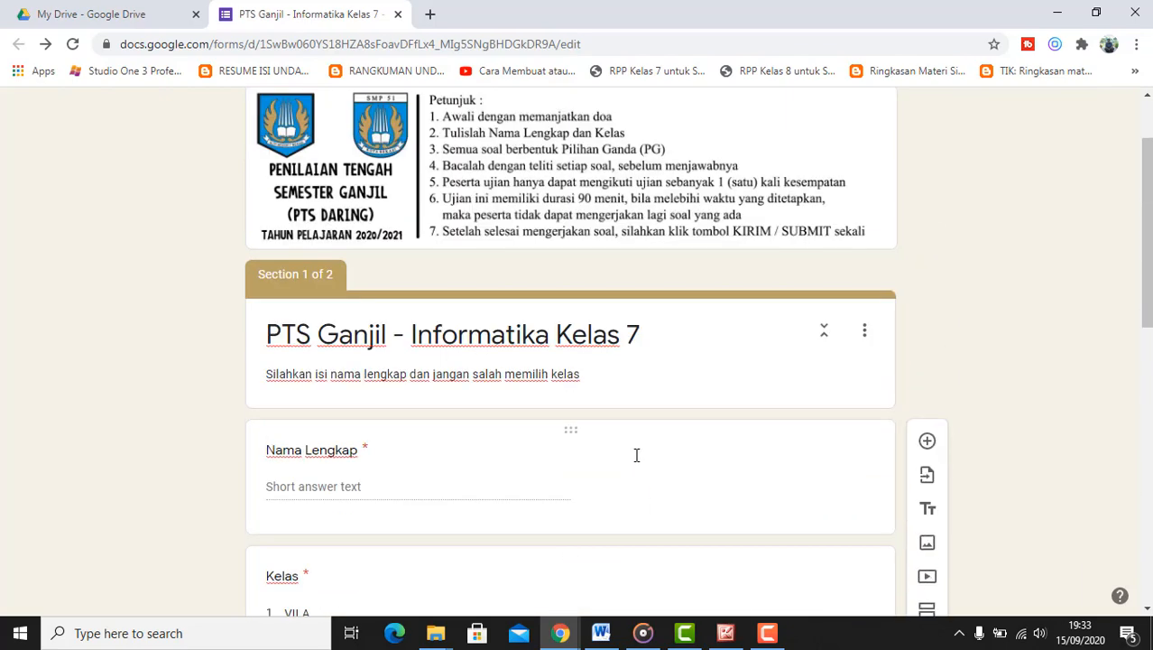
{"action": "scroll", "coordinate": [635, 462], "scroll_direction": "down", "scroll_amount": 3}
{"action": "scroll", "coordinate": [635, 462], "scroll_direction": "down", "scroll_amount": 5}
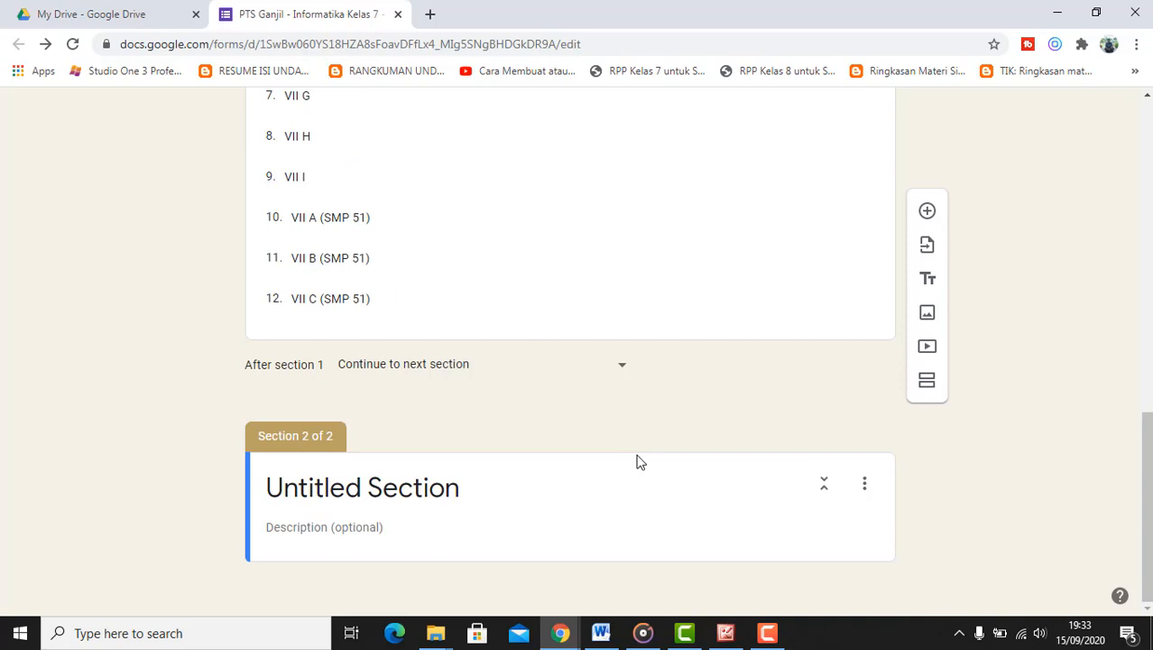
{"action": "left_click", "coordinate": [526, 486]}
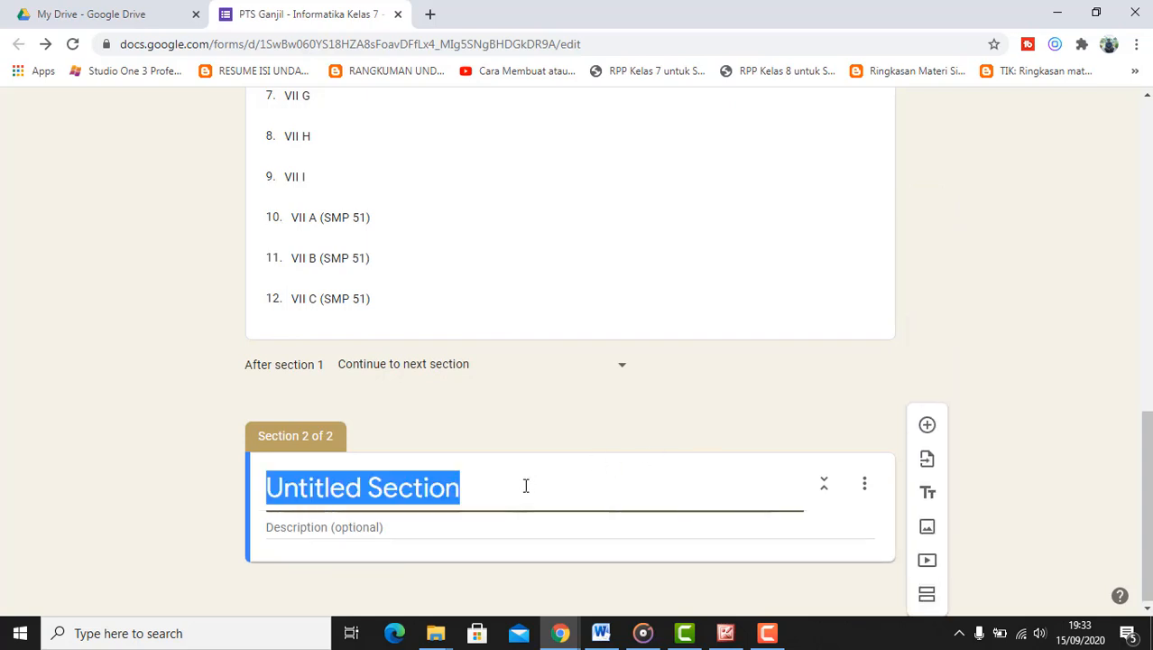
{"action": "type", "text": "S"}
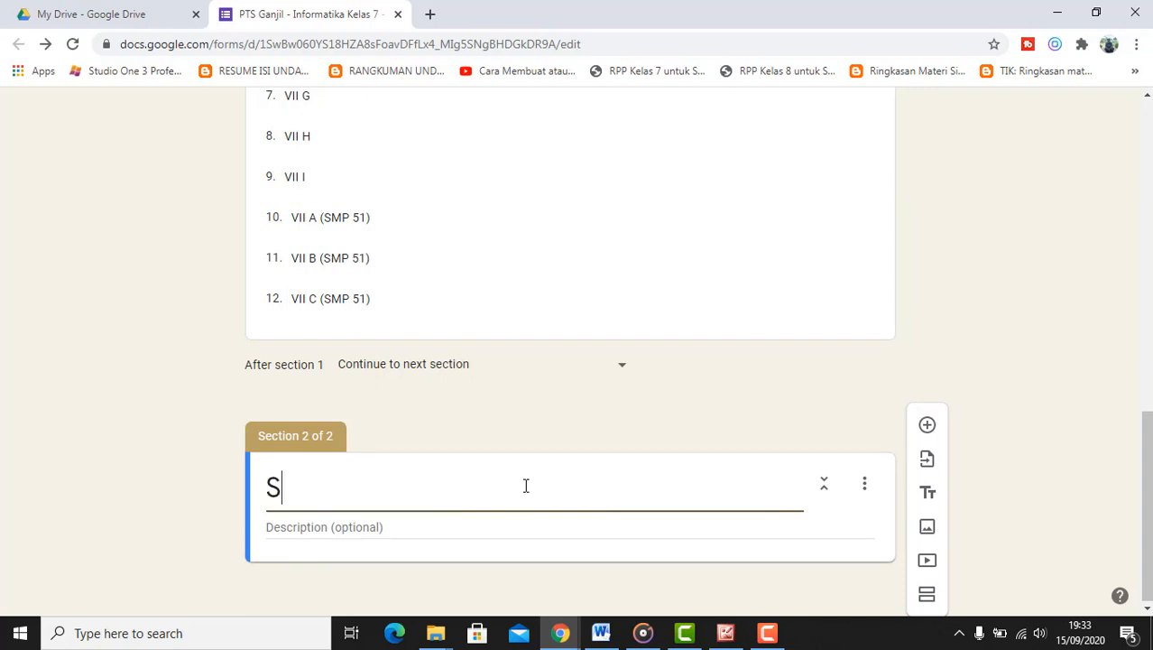
{"action": "type", "text": "oal PT"}
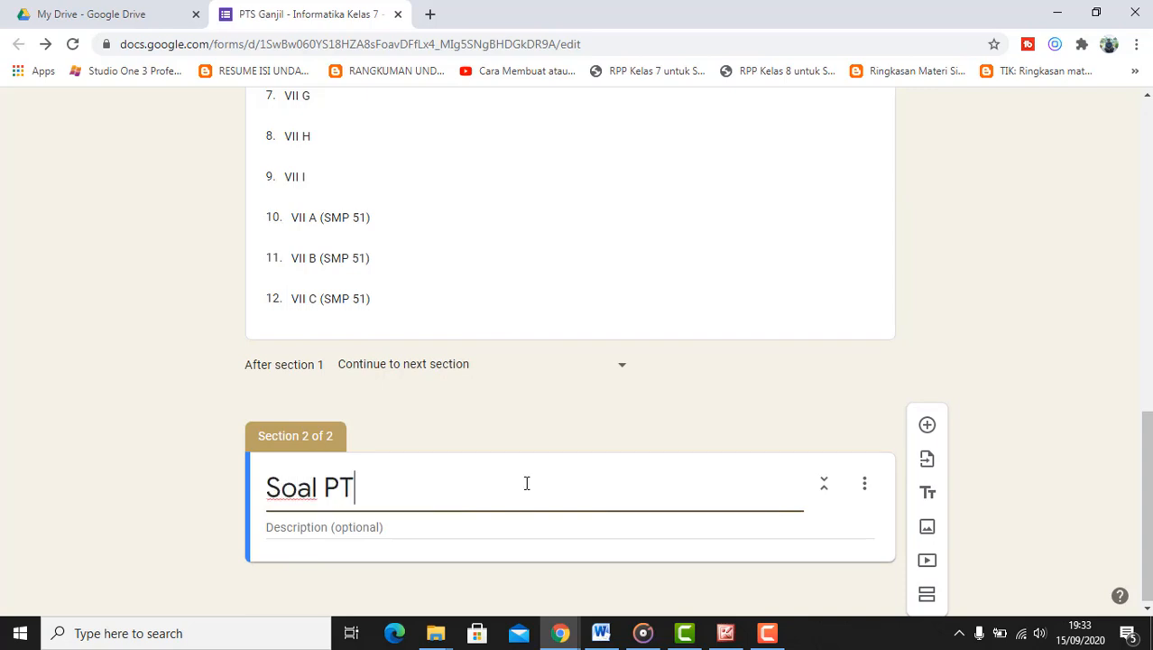
{"action": "type", "text": "S - Informatika"}
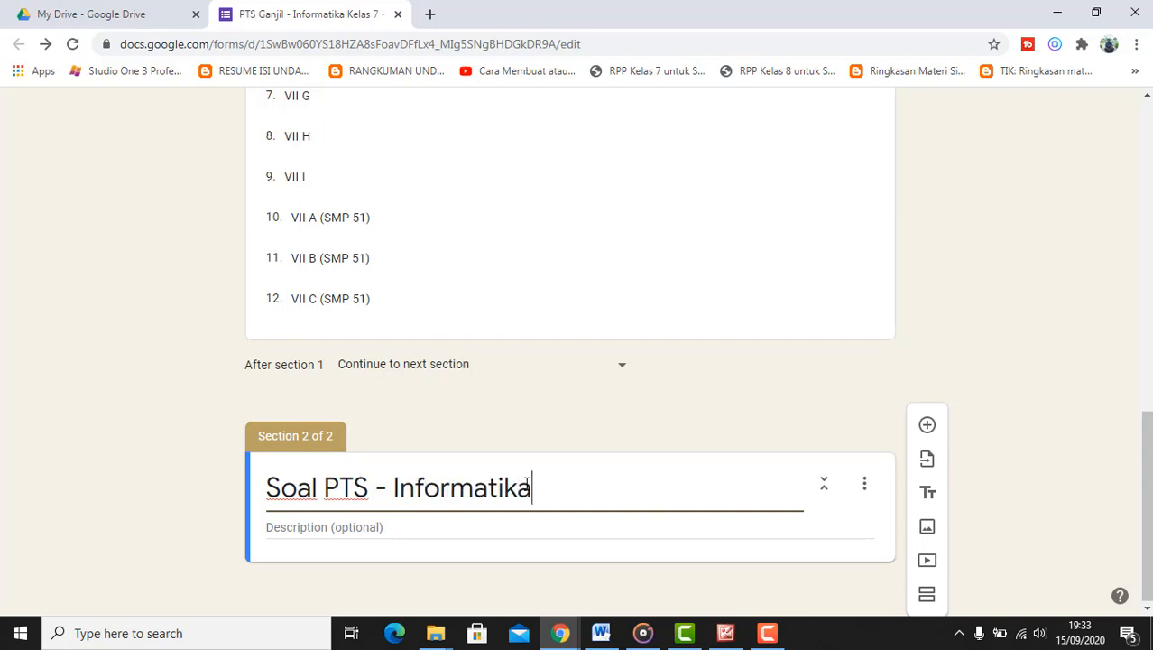
{"action": "type", "text": " Kelas 7"}
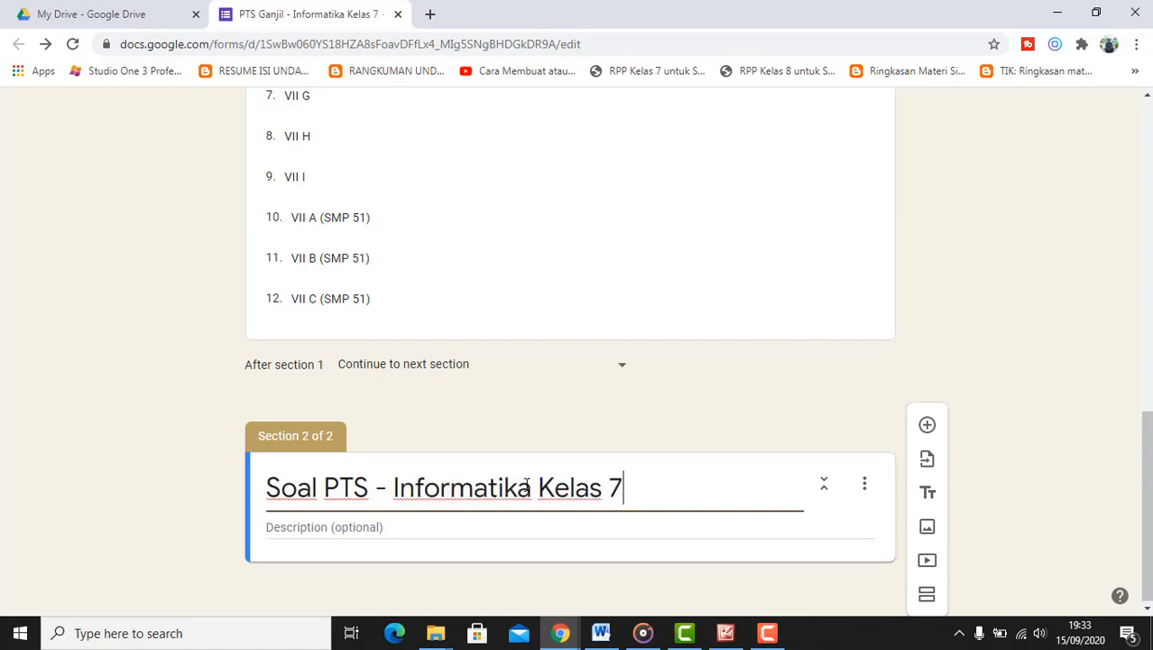
Step: Enter "Silahkan pilih jawaban yang paling benar" as the description of section 2
{"action": "left_click", "coordinate": [443, 536]}
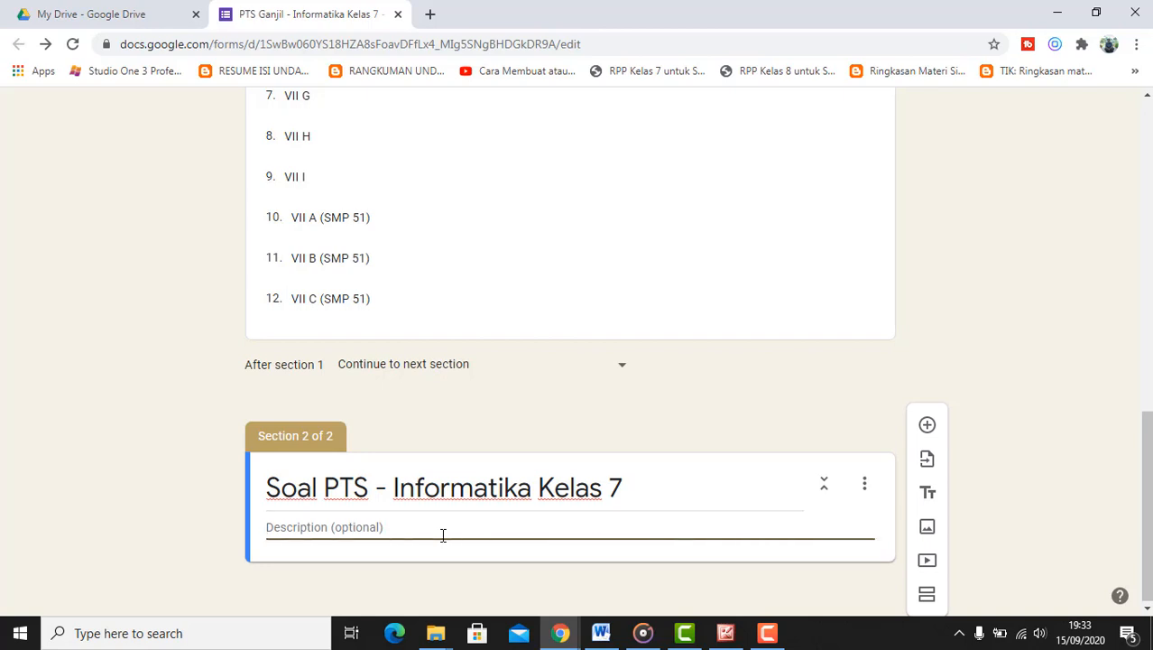
{"action": "type", "text": "Silahkan "}
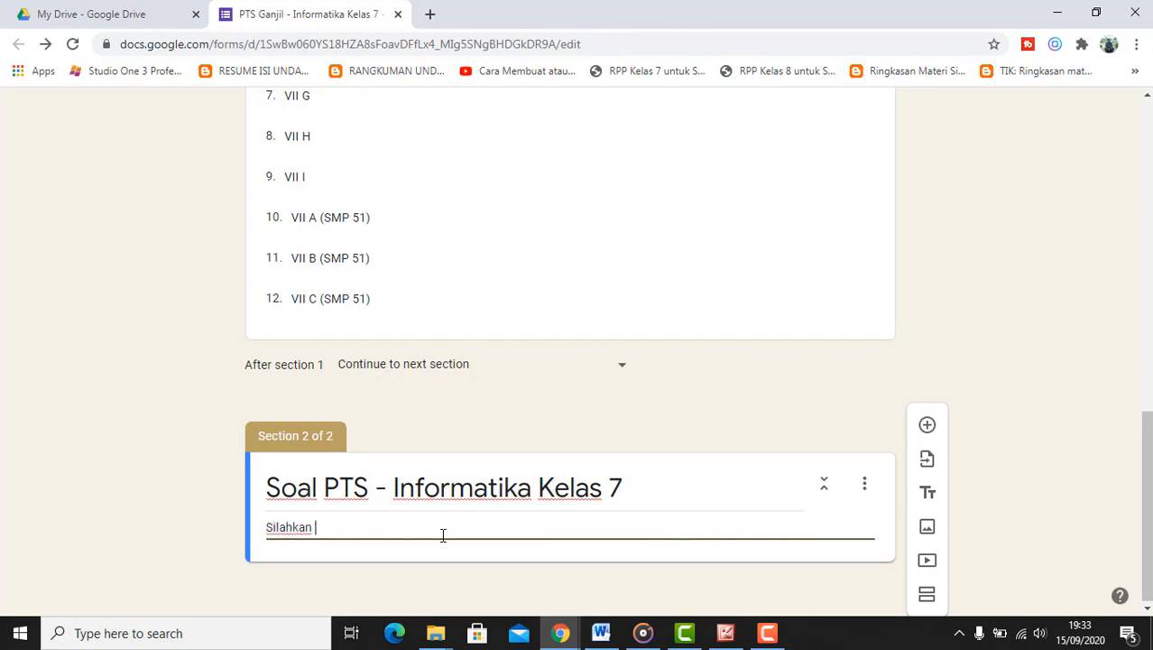
{"action": "type", "text": "pilih jawaban yang "}
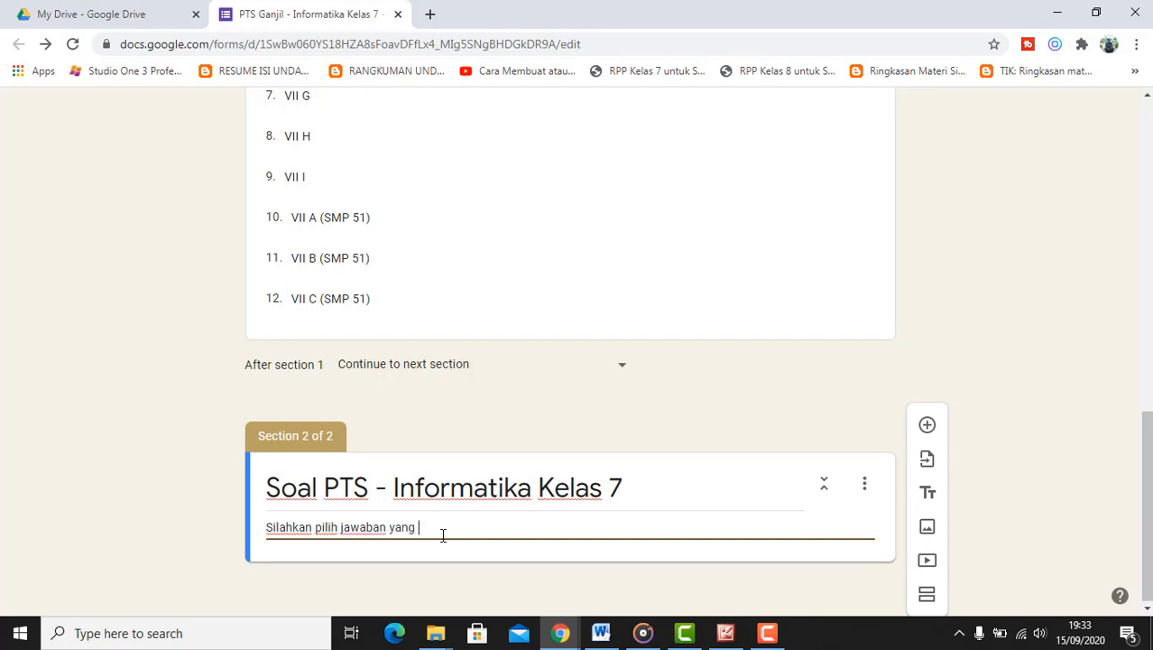
{"action": "type", "text": "paling benar"}
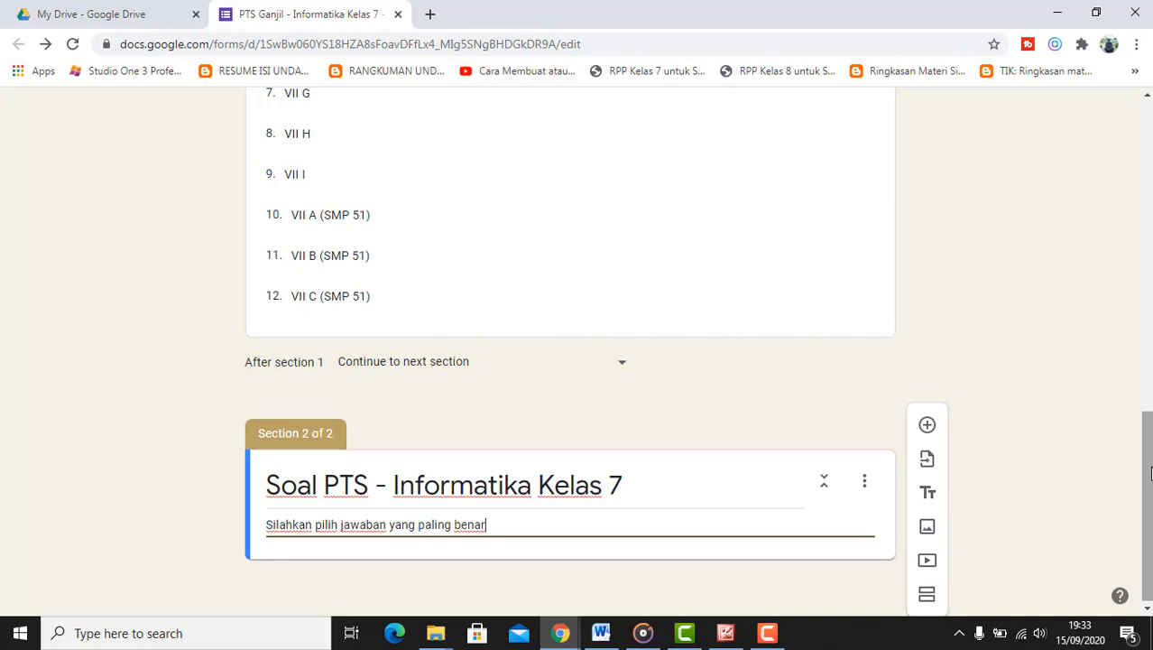
Step: Add a new multiple-choice question to section 2, then switch to the Word exam document and copy the text of question 1
{"action": "left_click", "coordinate": [929, 427]}
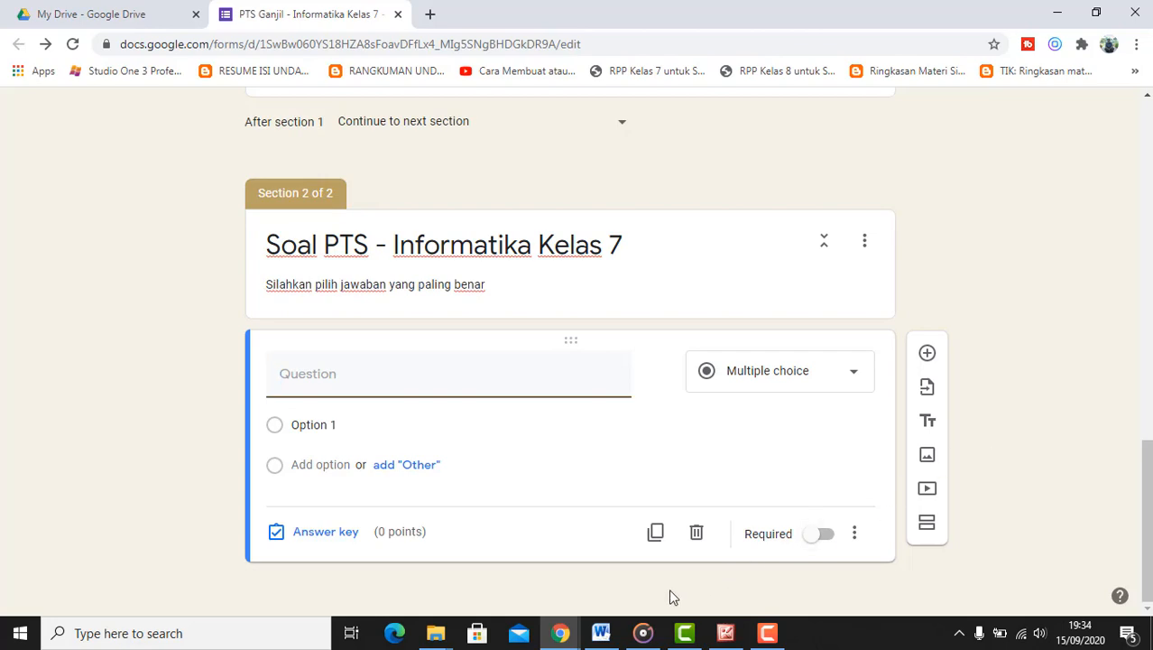
{"action": "left_click", "coordinate": [601, 634]}
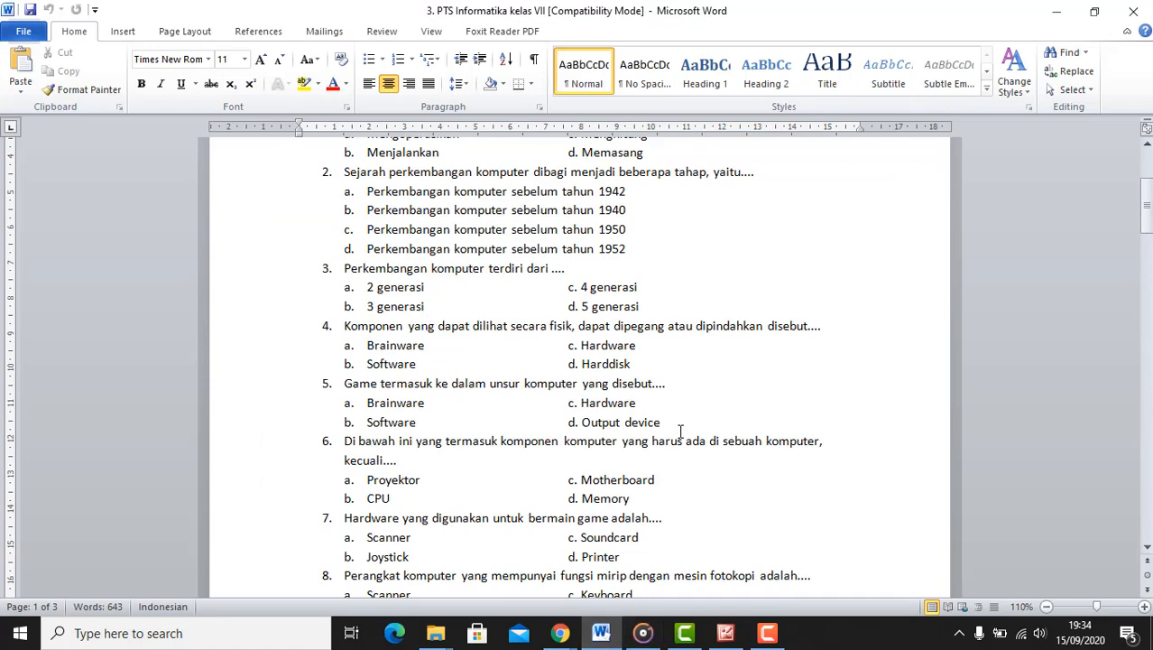
{"action": "scroll", "coordinate": [681, 431], "scroll_direction": "up", "scroll_amount": 4}
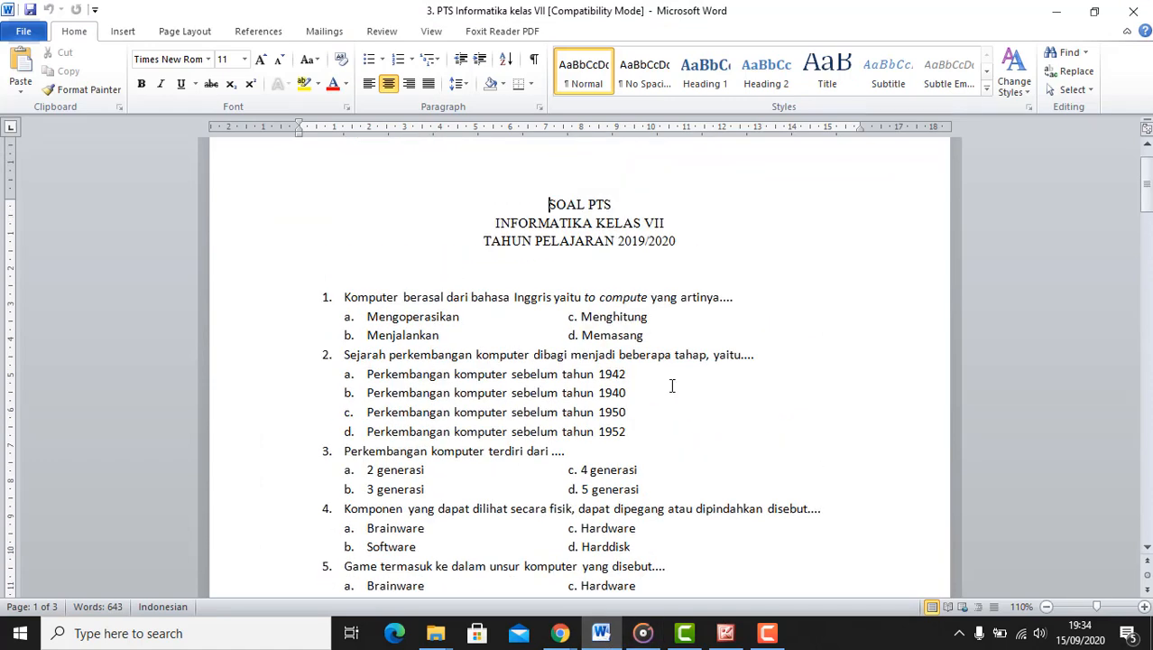
{"action": "left_click_drag", "start_coordinate": [739, 301], "coordinate": [346, 300]}
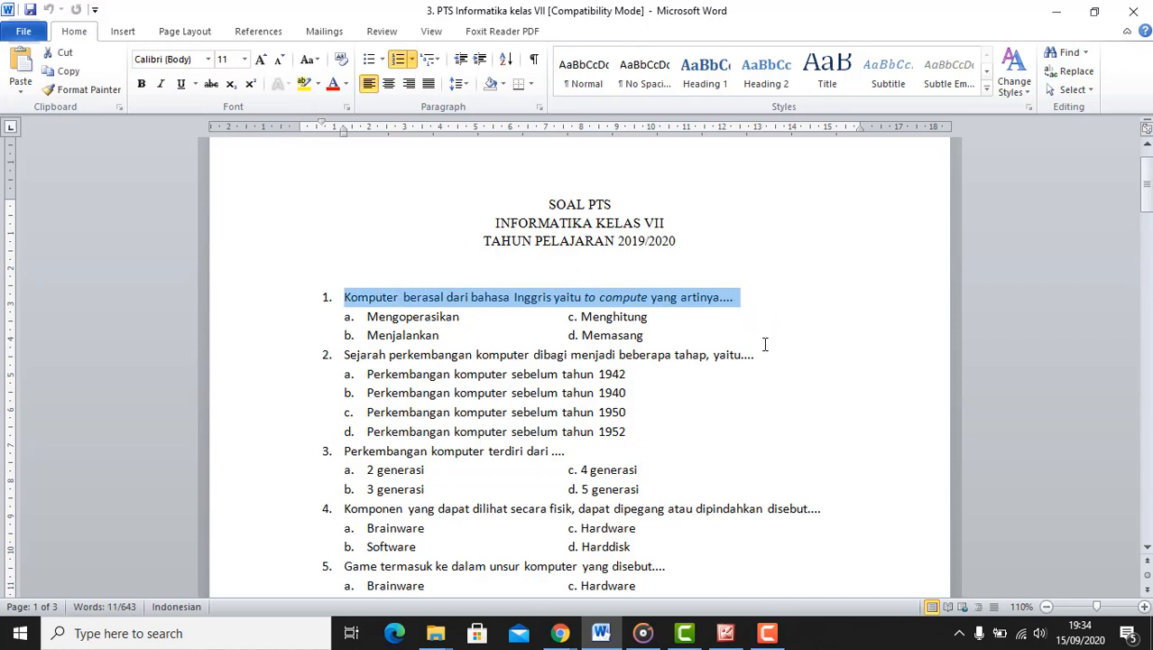
{"action": "right_click", "coordinate": [625, 302]}
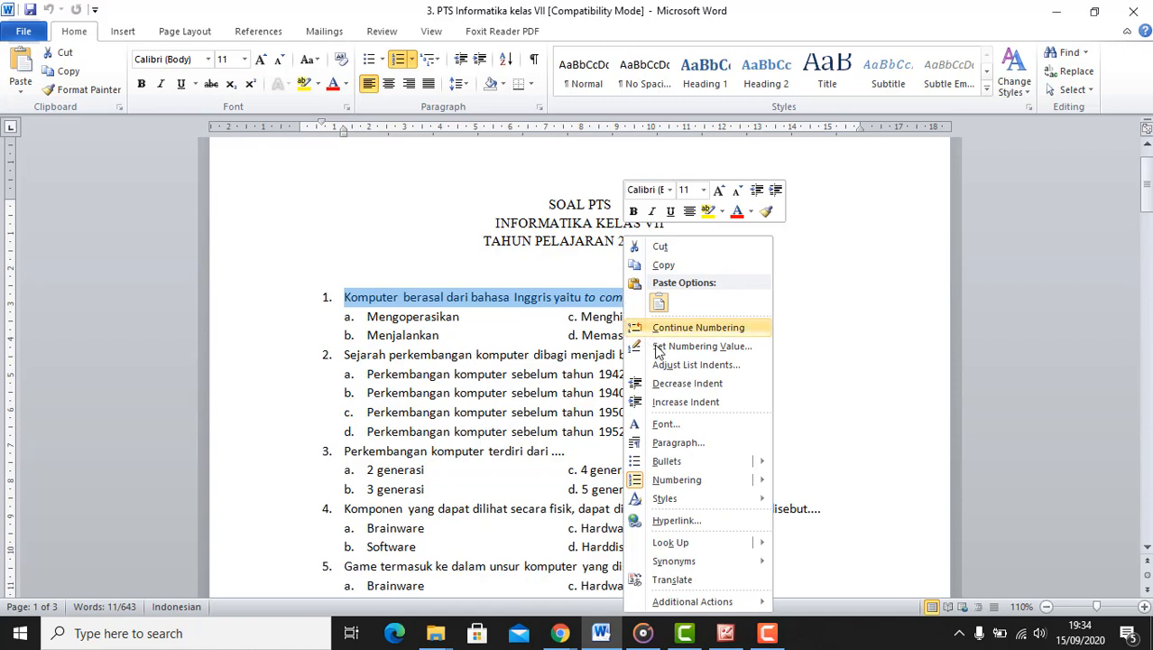
{"action": "left_click", "coordinate": [687, 265]}
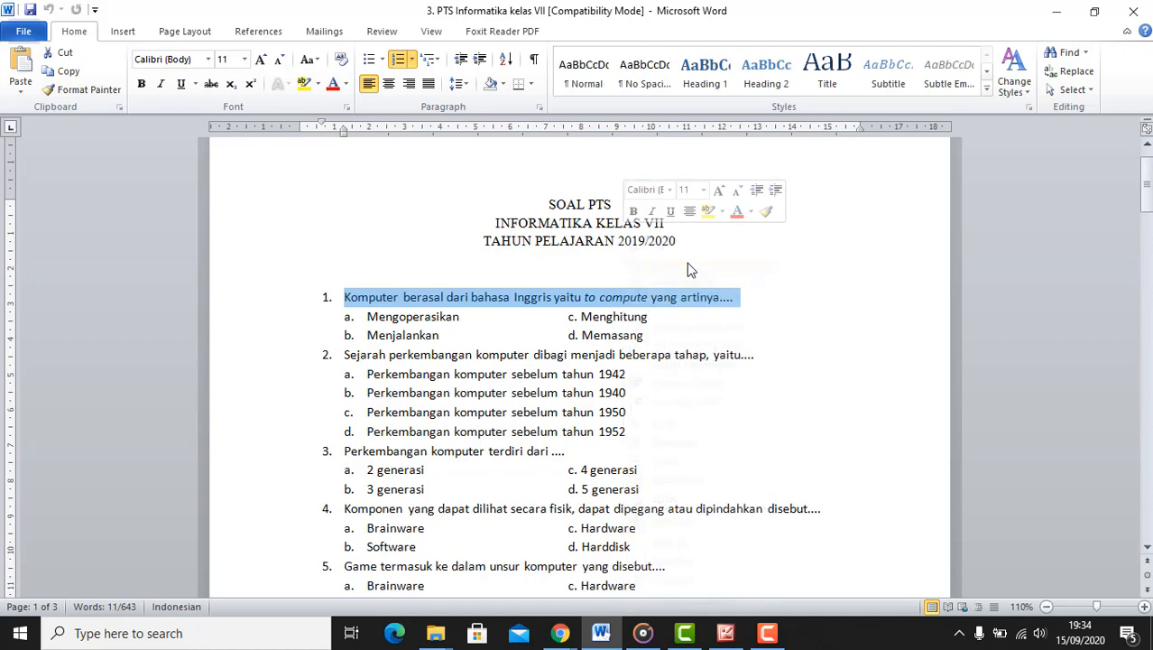
Step: Switch to the form, paste the copied question 1 text into the new question's title, then delete it again
{"action": "left_click", "coordinate": [560, 633]}
{"action": "left_click", "coordinate": [642, 581]}
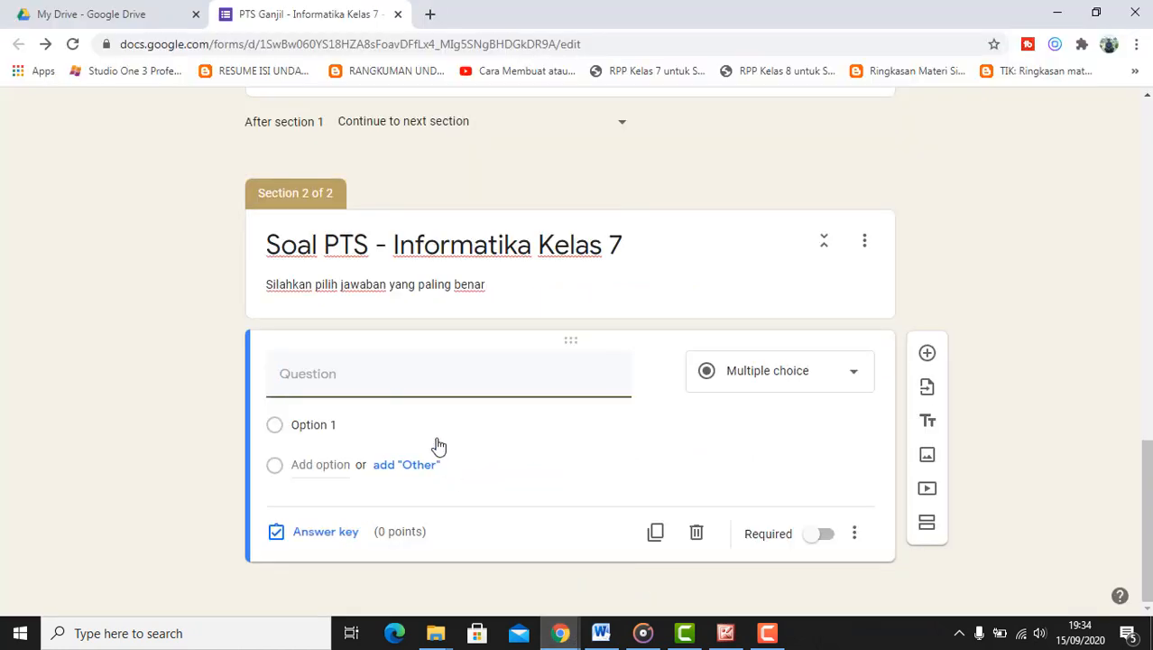
{"action": "left_click", "coordinate": [358, 374]}
{"action": "right_click", "coordinate": [357, 374]}
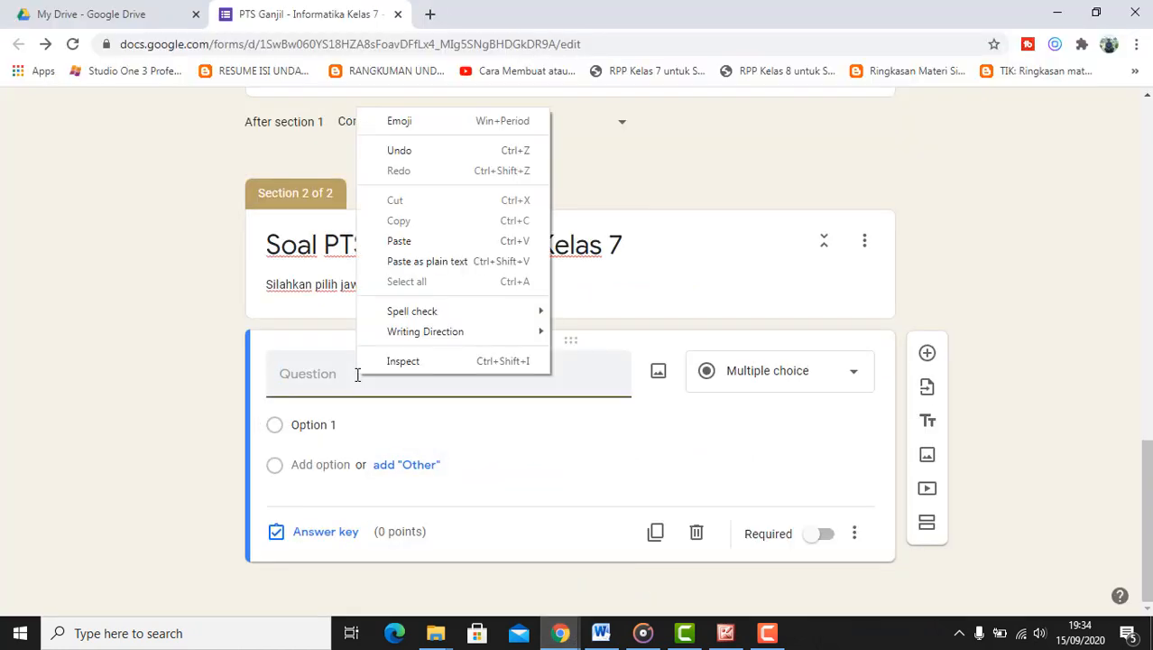
{"action": "left_click", "coordinate": [456, 241]}
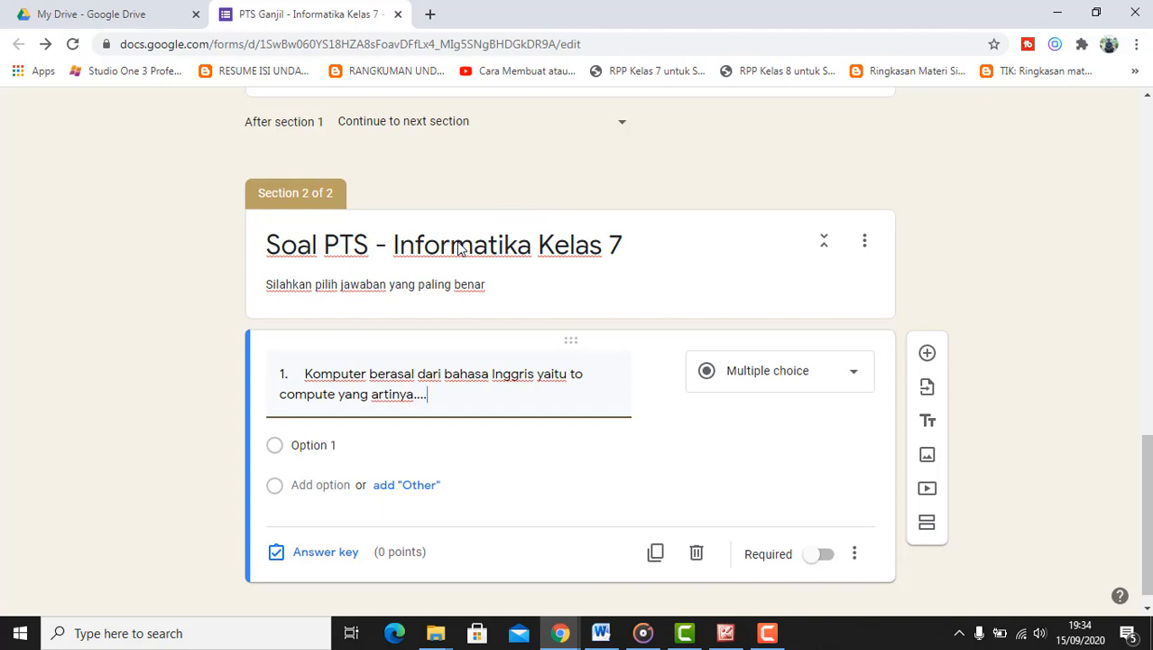
{"action": "left_click_drag", "start_coordinate": [428, 397], "coordinate": [237, 374]}
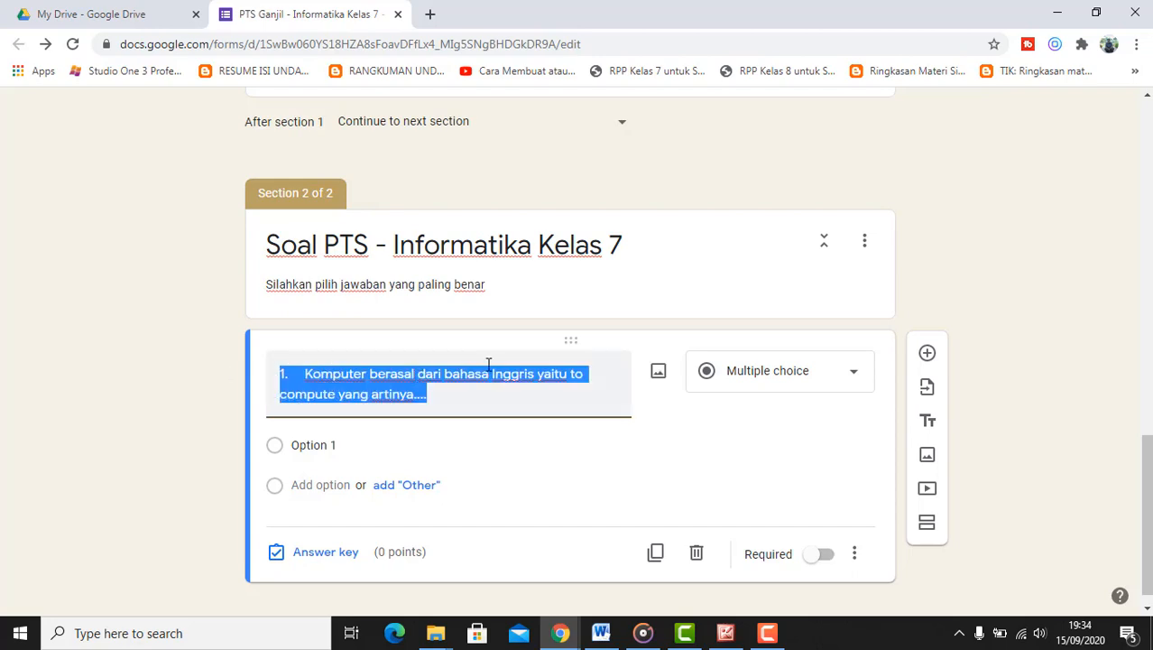
{"action": "key", "text": "Delete"}
Step: Return to question 1 in the Word document and paste its text, "Komputer berasal dari bahasa Inggris yaitu to compute yang artinya....", as the form question's title
{"action": "left_click", "coordinate": [601, 633]}
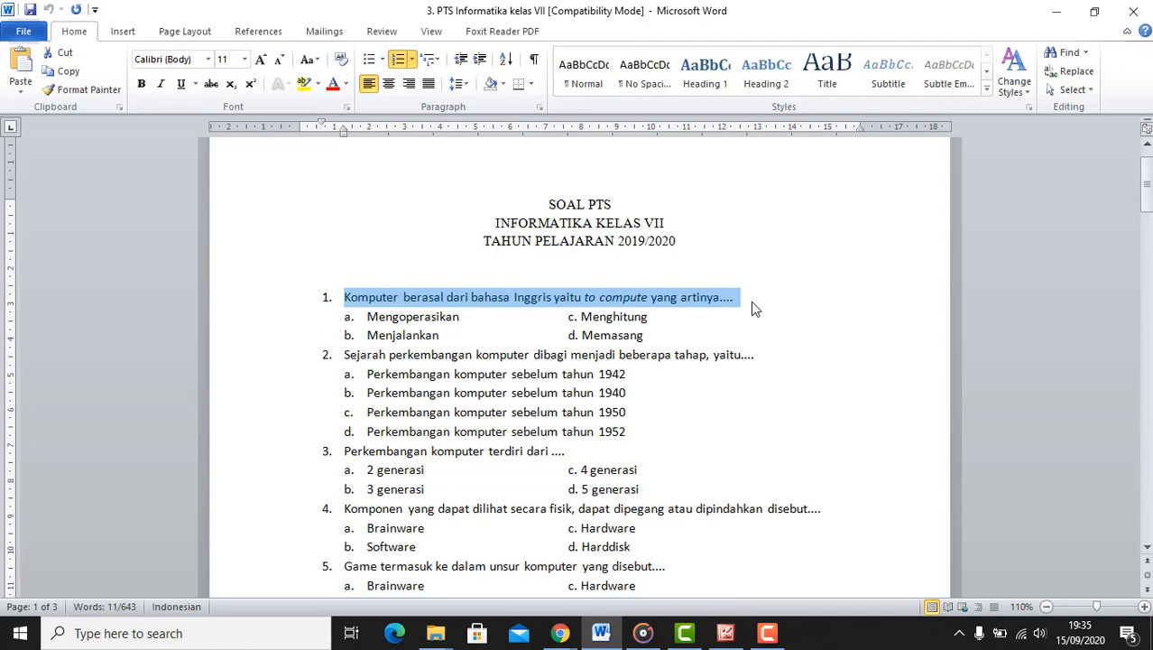
{"action": "left_click", "coordinate": [568, 636]}
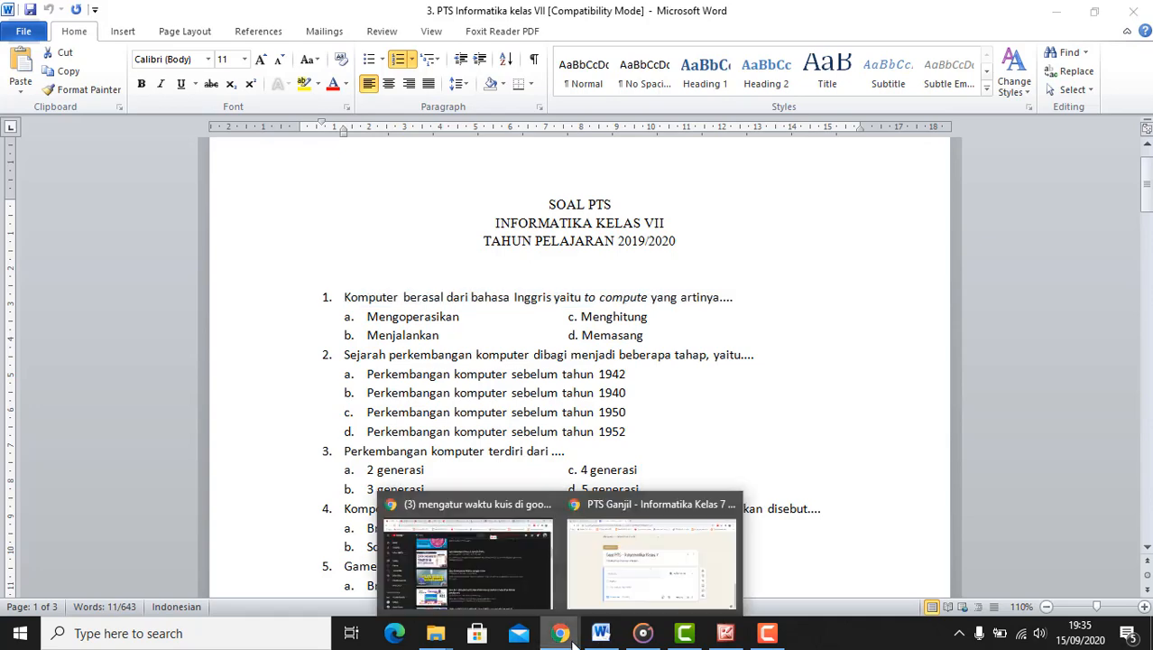
{"action": "left_click", "coordinate": [632, 587]}
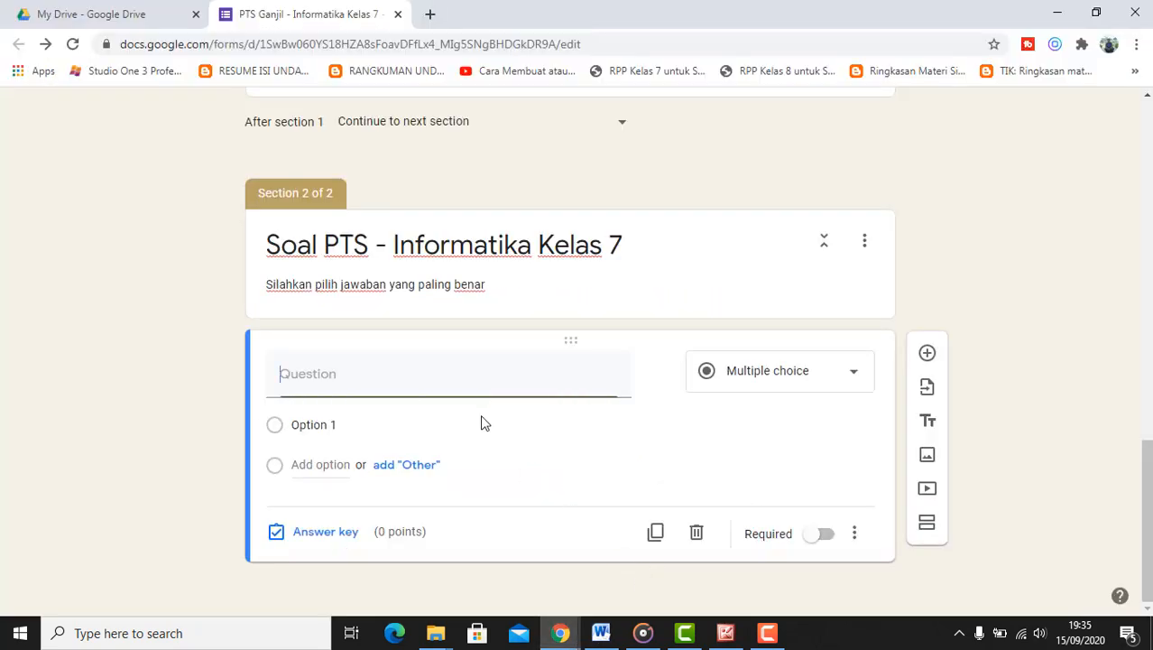
{"action": "left_click", "coordinate": [507, 375]}
{"action": "key", "text": "ctrl+v"}
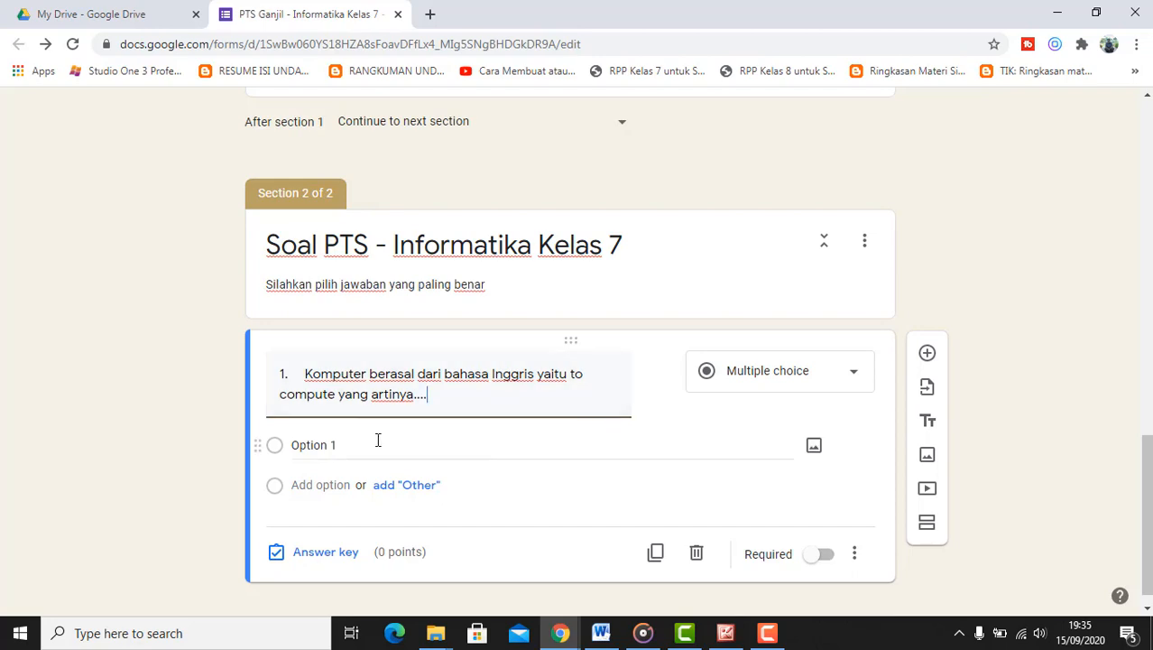
Step: Copy answer a, "Mengoperasikan", from question 1 in the Word document and paste it as the form question's first option
{"action": "left_click", "coordinate": [601, 632]}
{"action": "left_click_drag", "start_coordinate": [471, 316], "coordinate": [368, 316]}
{"action": "left_click", "coordinate": [560, 633]}
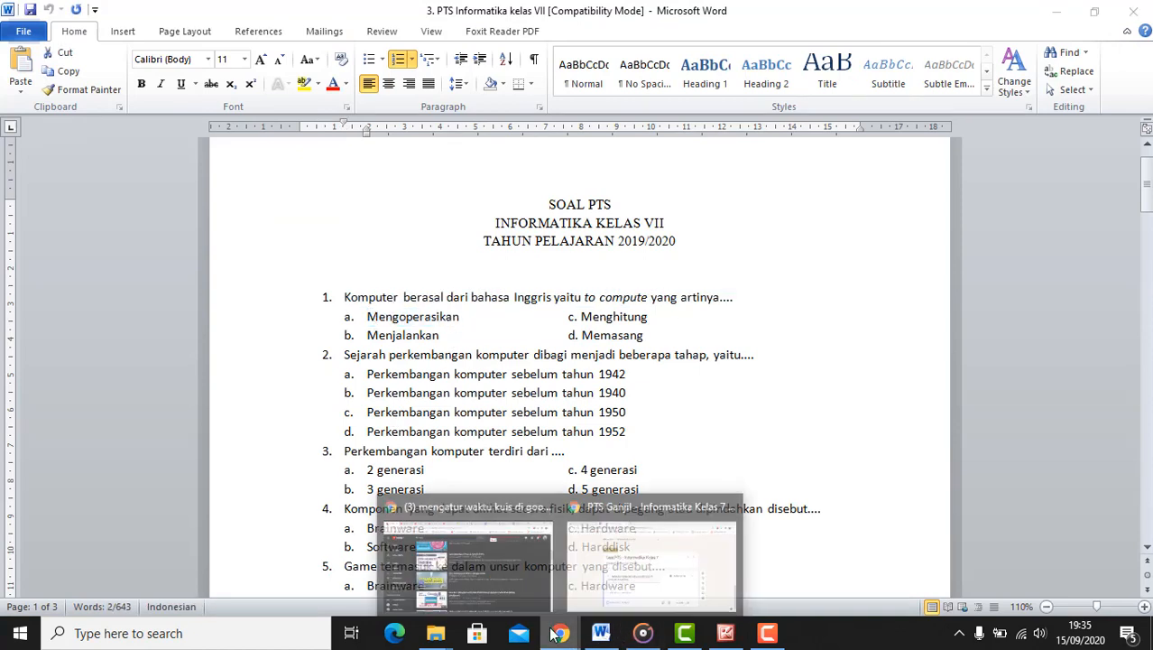
{"action": "left_click", "coordinate": [577, 572]}
{"action": "left_click", "coordinate": [381, 446]}
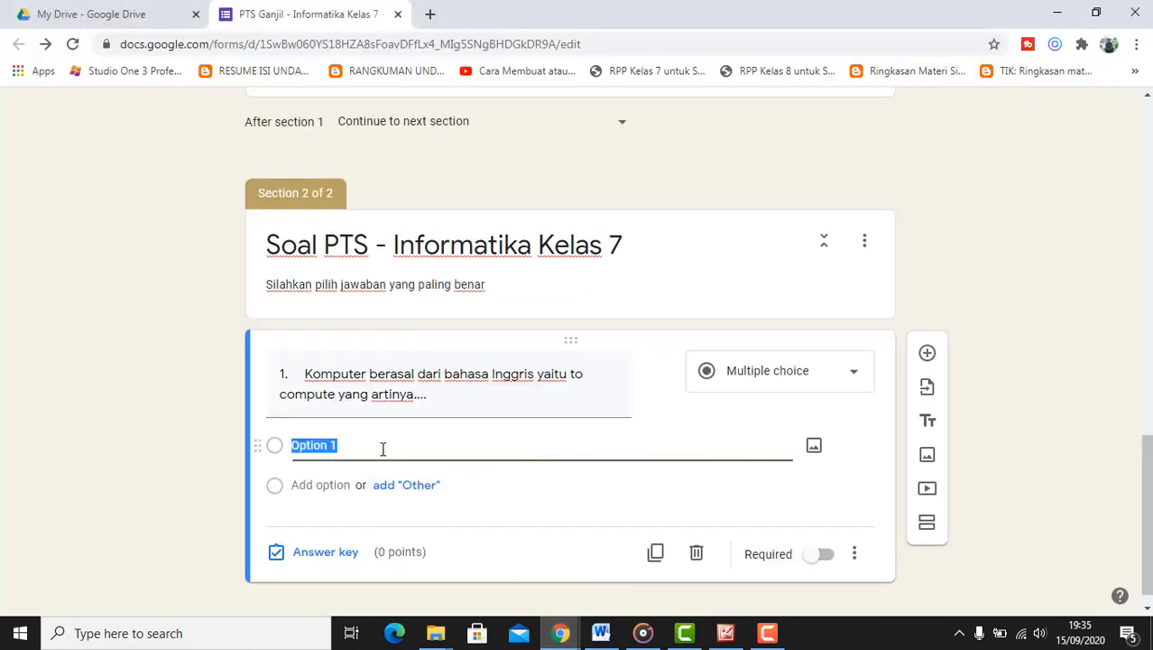
{"action": "key", "text": "ctrl+v"}
Step: Copy answer b, "Menjalankan", from question 1 in the Word document and paste it as the form question's second option
{"action": "left_click", "coordinate": [601, 633]}
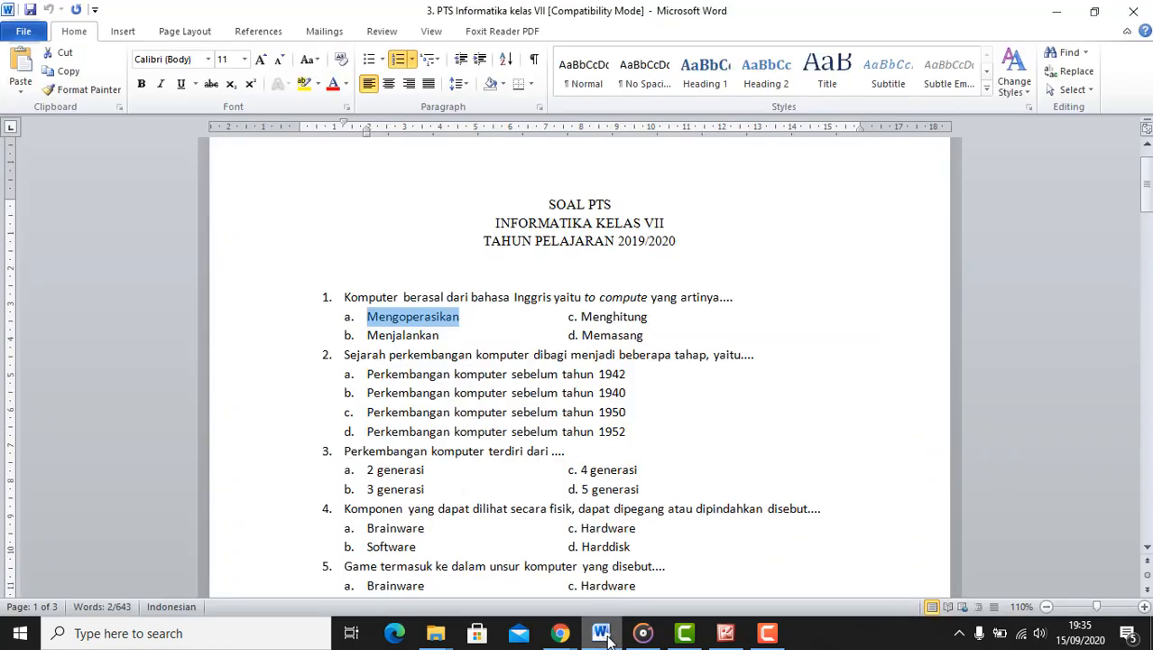
{"action": "left_click_drag", "start_coordinate": [440, 334], "coordinate": [366, 335]}
{"action": "key", "text": "ctrl+c"}
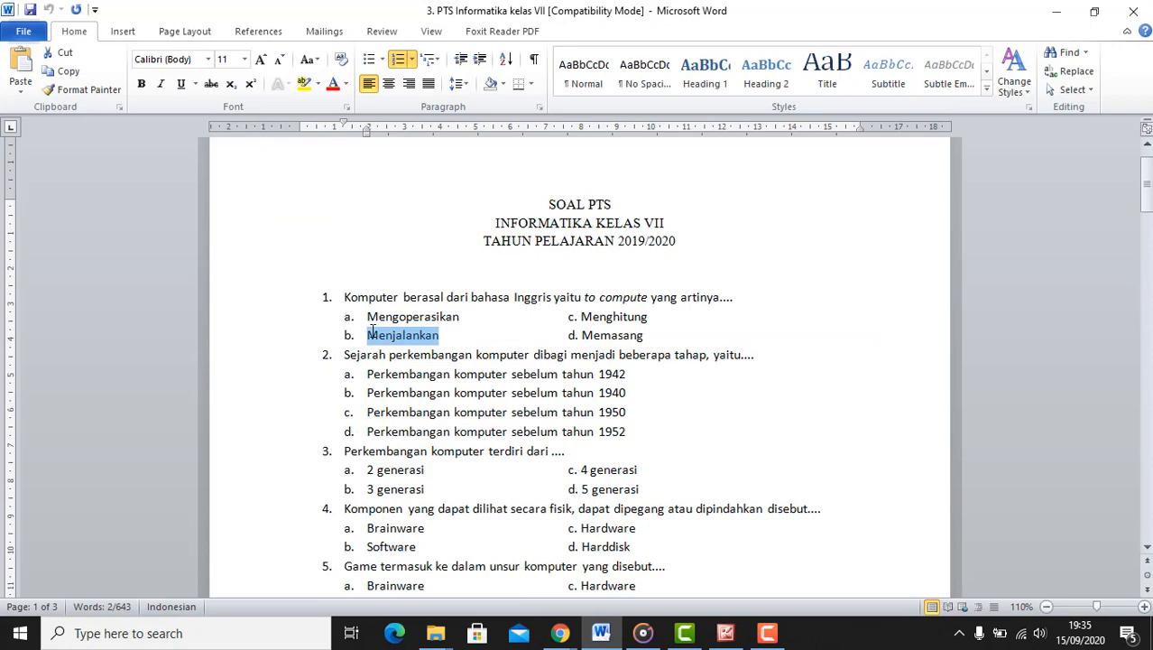
{"action": "left_click", "coordinate": [560, 633]}
{"action": "left_click", "coordinate": [492, 548]}
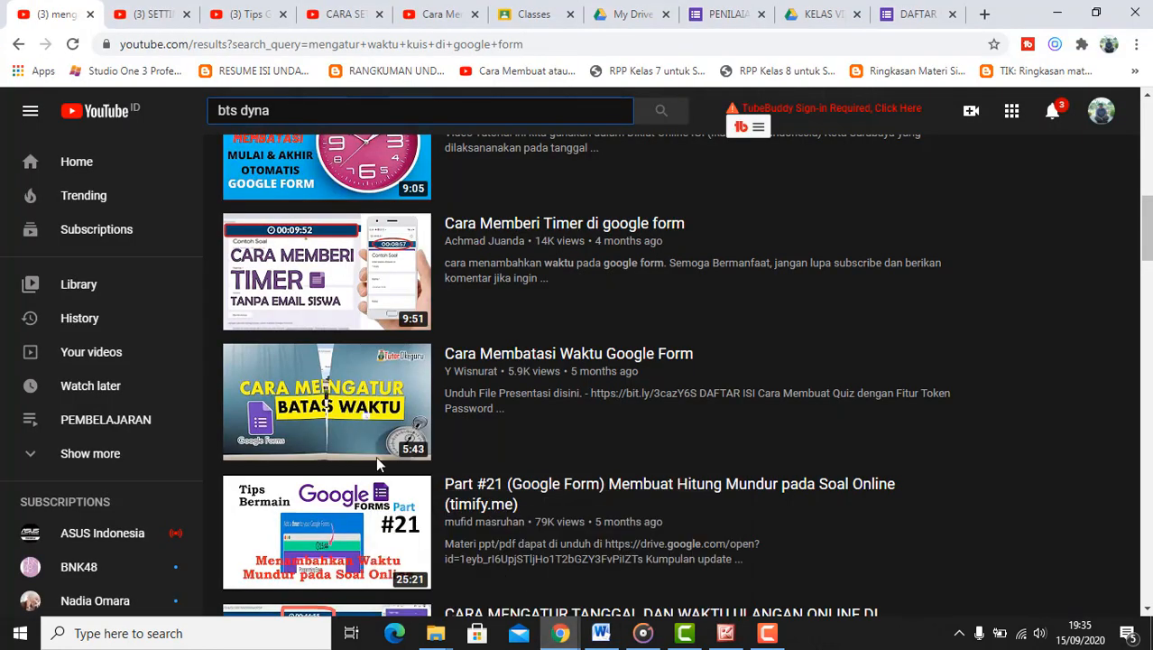
{"action": "mouse_move", "coordinate": [560, 632]}
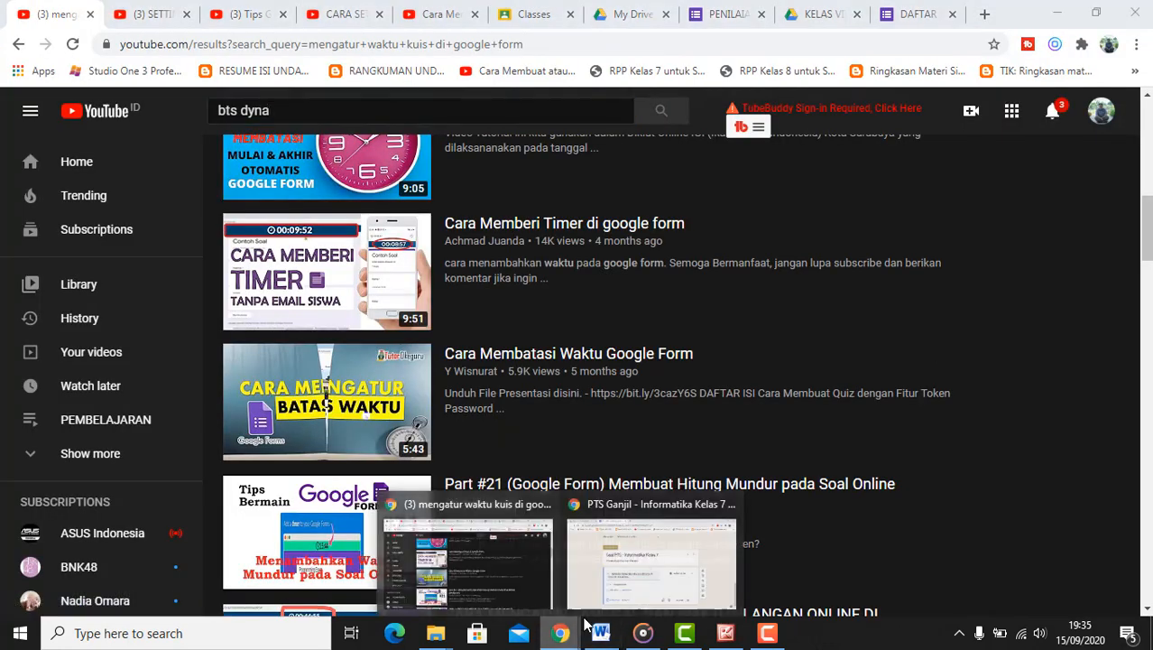
{"action": "left_click", "coordinate": [613, 564]}
{"action": "left_click", "coordinate": [342, 485]}
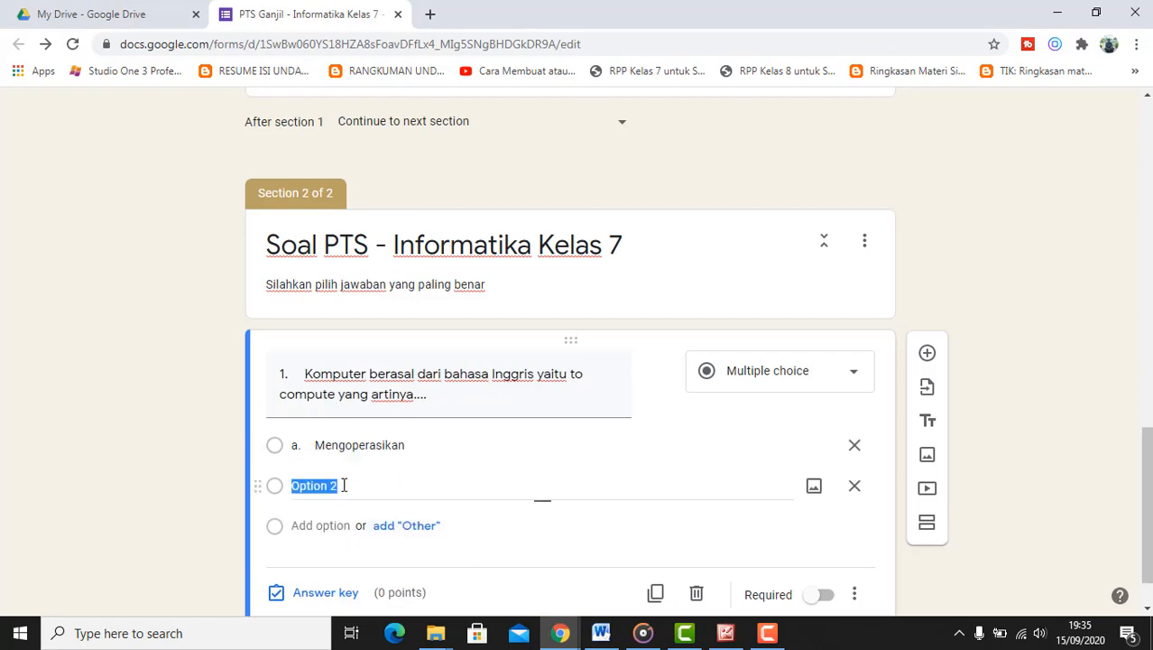
{"action": "key", "text": "ctrl+v"}
Step: Copy "Menghitung" from question 1 in the Word document, paste it as the form question's third option and prefix it with "c."
{"action": "left_click", "coordinate": [601, 633]}
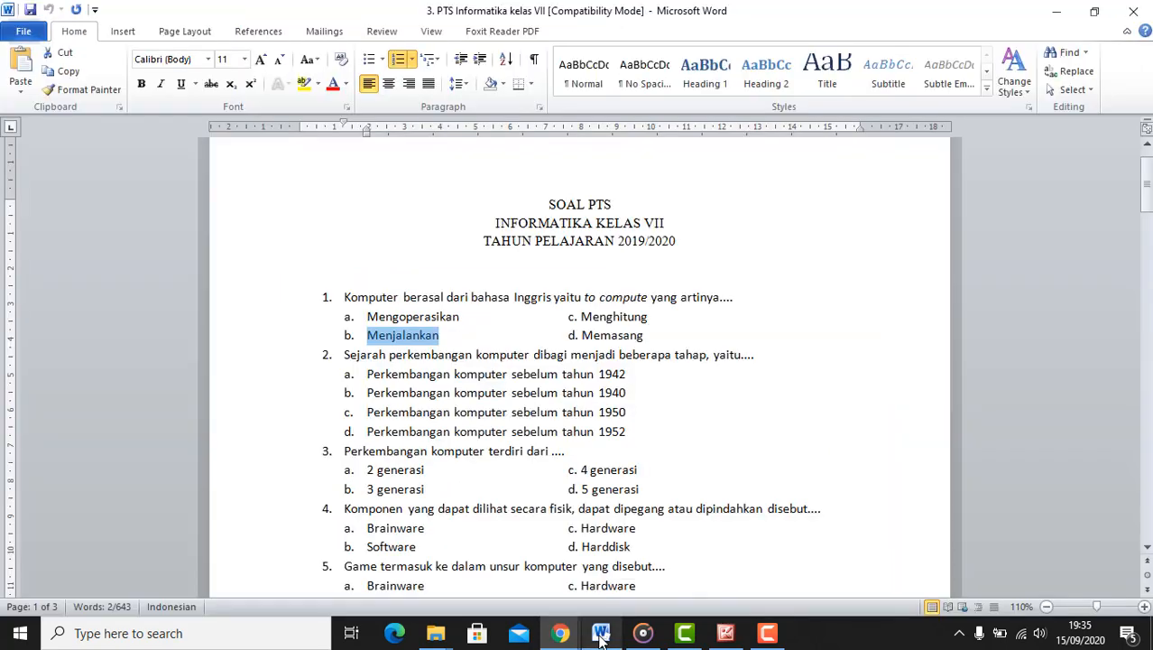
{"action": "left_click_drag", "start_coordinate": [650, 316], "coordinate": [580, 317]}
{"action": "key", "text": "ctrl+c"}
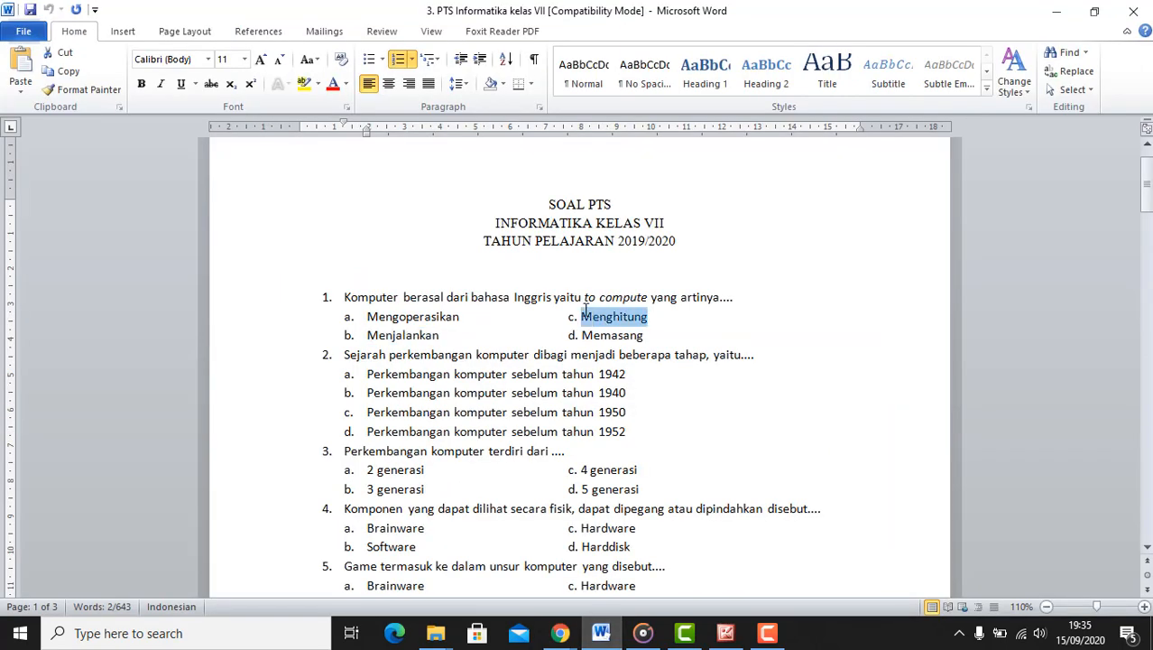
{"action": "left_click", "coordinate": [560, 634]}
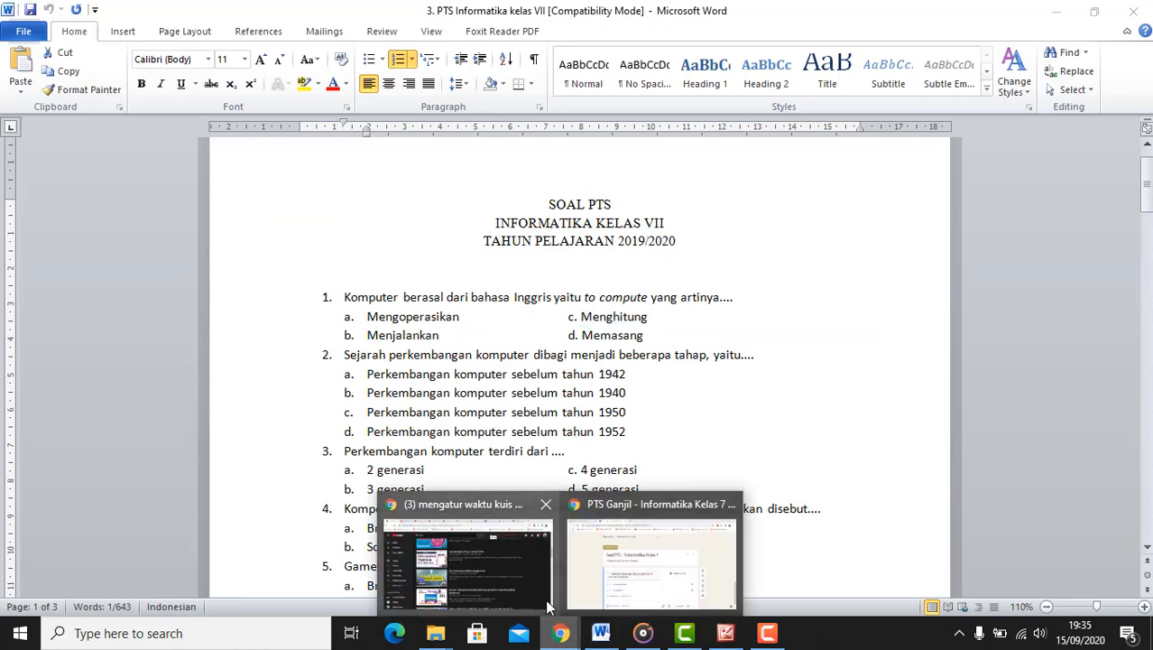
{"action": "left_click", "coordinate": [595, 586]}
{"action": "left_click", "coordinate": [330, 523]}
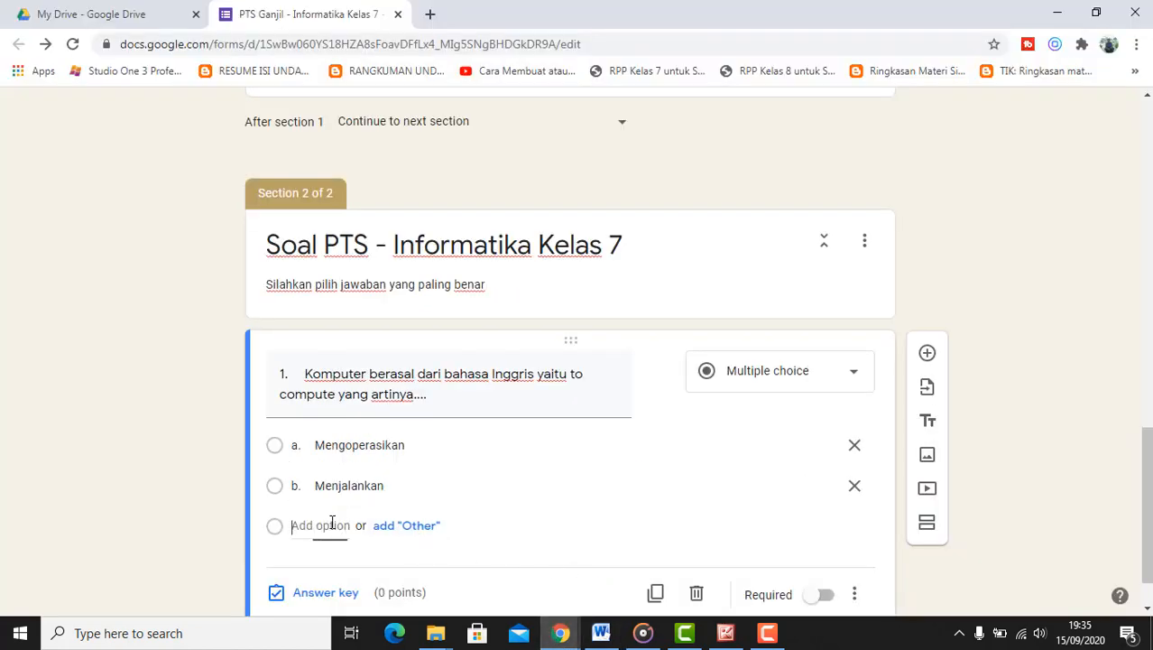
{"action": "key", "text": "ctrl+v"}
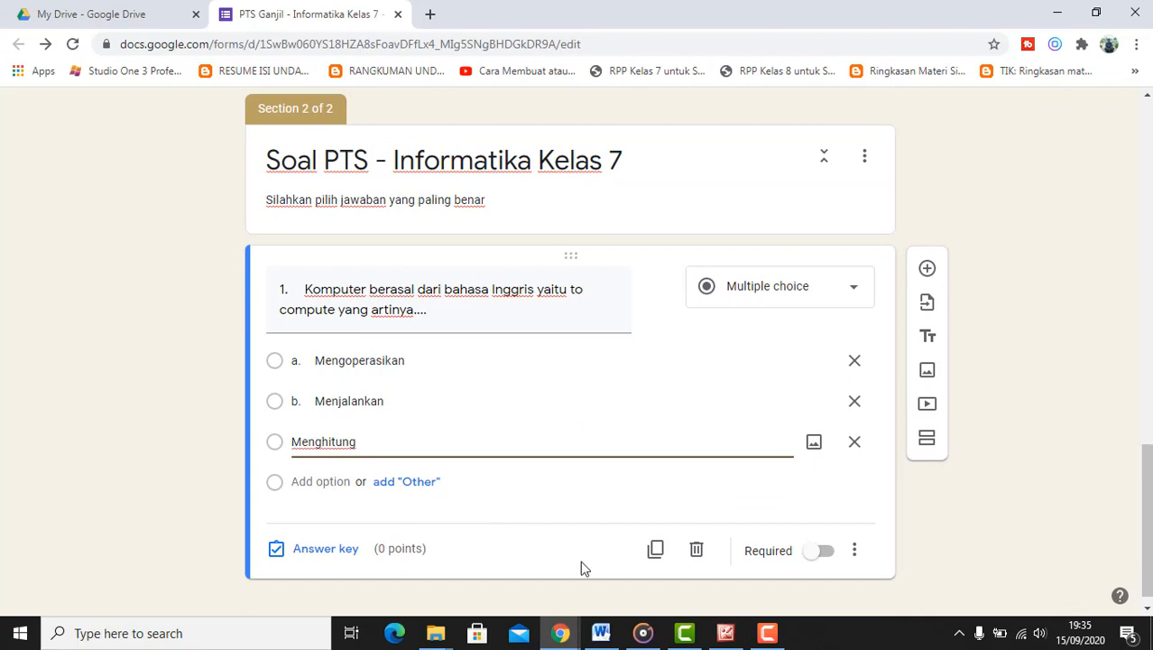
{"action": "left_click", "coordinate": [292, 441]}
{"action": "type", "text": "c."}
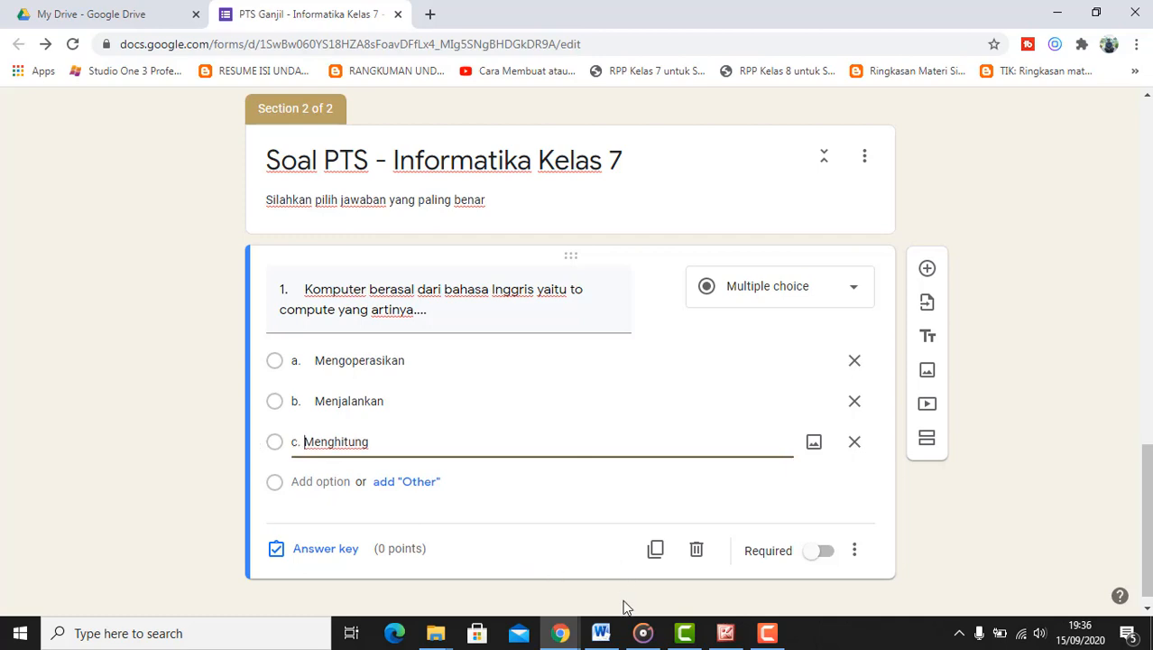
Step: Copy "d. Memasang" from question 1 in the Word document and paste it as the form question's fourth option
{"action": "left_click", "coordinate": [596, 642]}
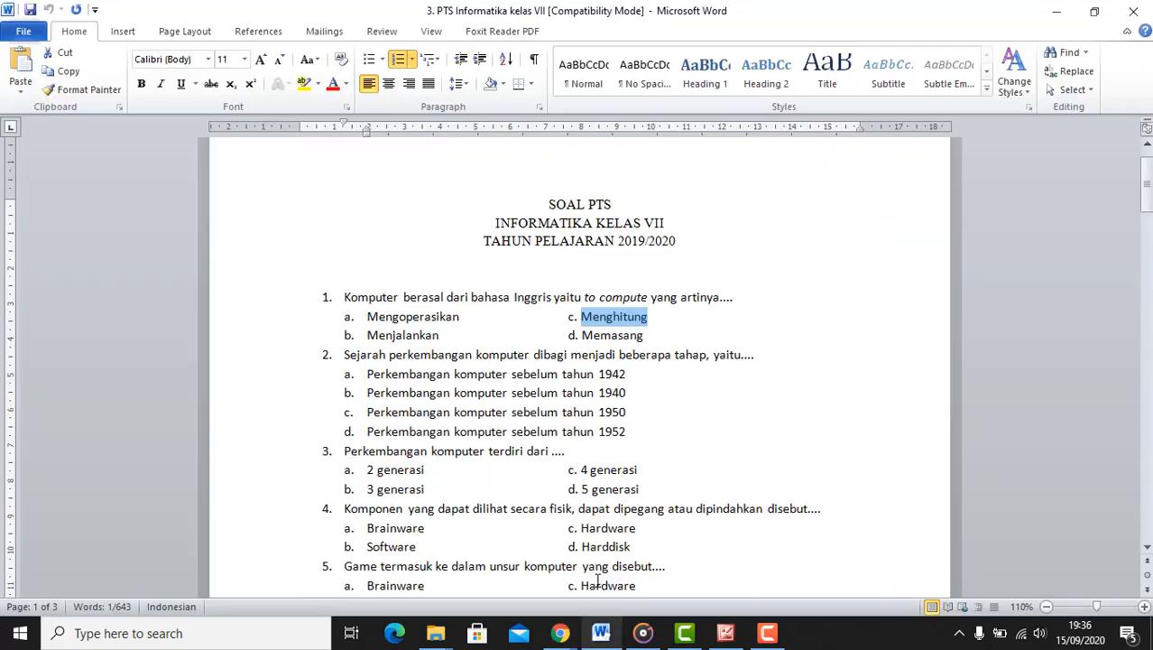
{"action": "left_click_drag", "start_coordinate": [646, 338], "coordinate": [564, 338]}
{"action": "key", "text": "ctrl+c"}
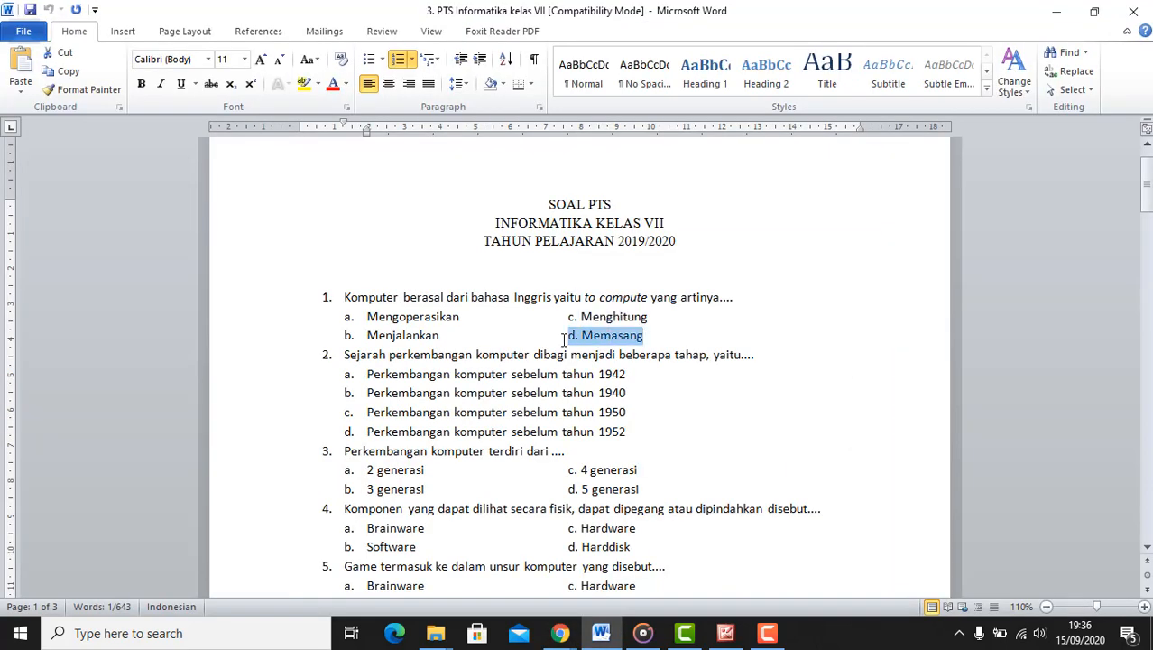
{"action": "left_click", "coordinate": [561, 633]}
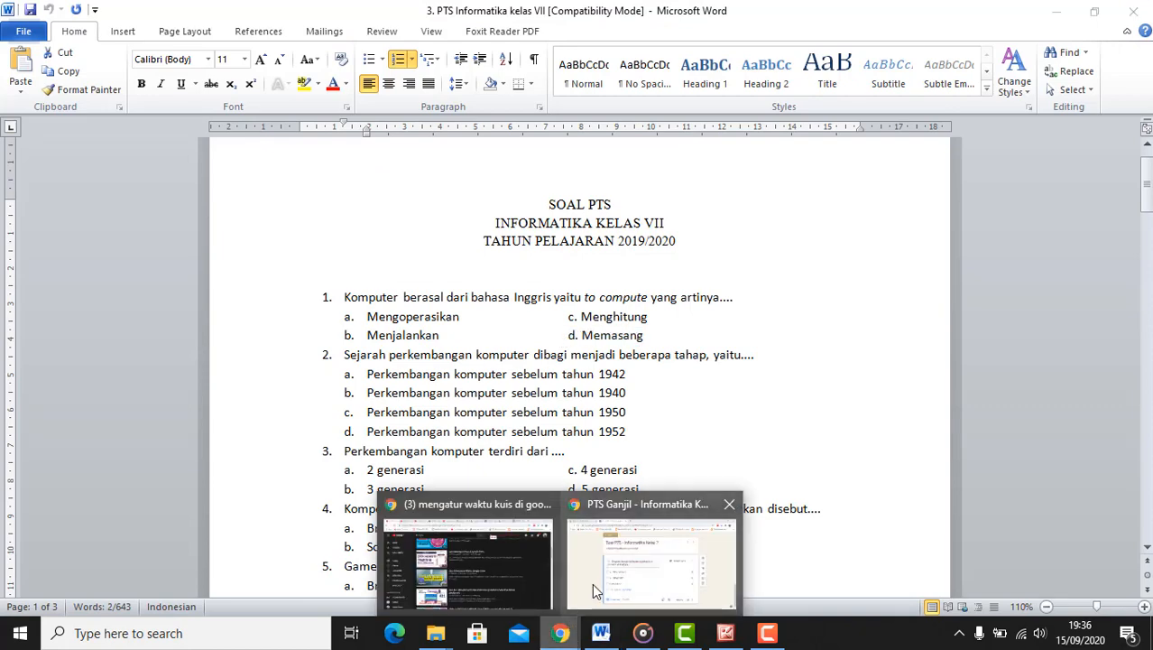
{"action": "left_click", "coordinate": [592, 583]}
{"action": "left_click", "coordinate": [303, 479]}
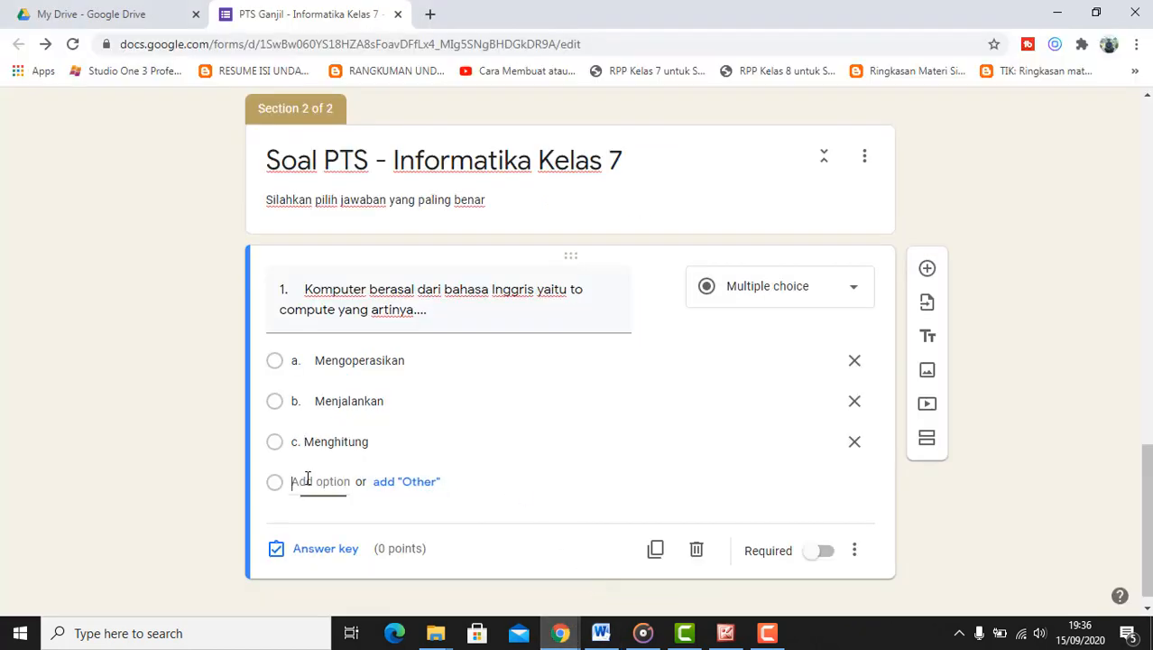
{"action": "key", "text": "ctrl+v"}
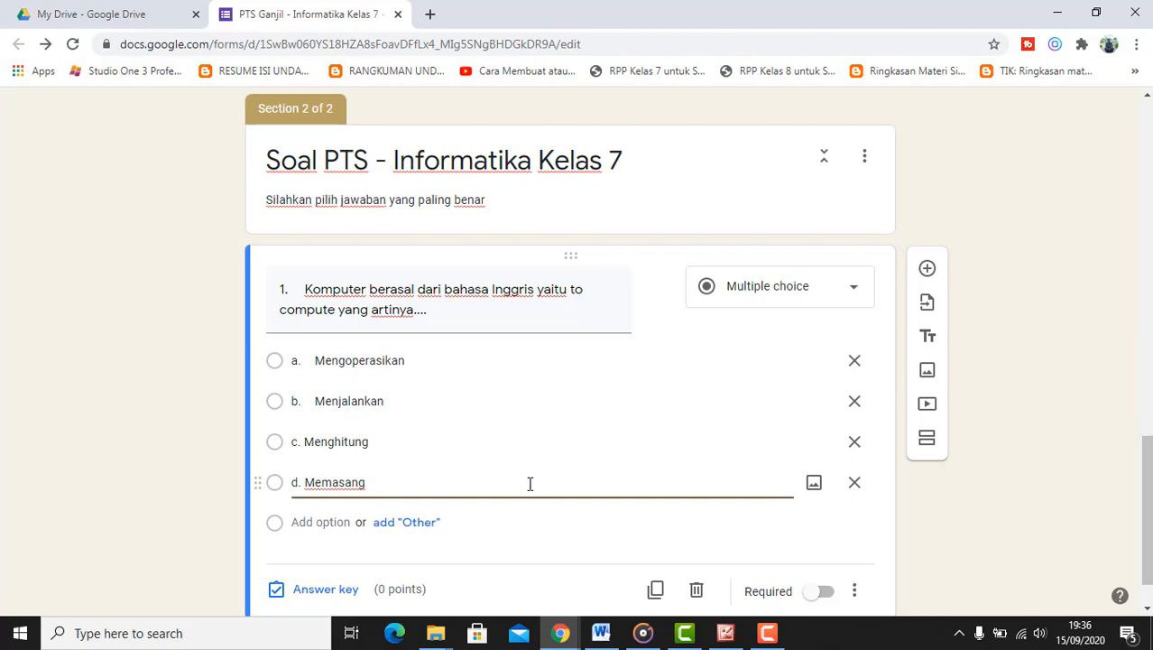
Step: Set question 1's answer key to "c. Menghitung" worth 4 points, and make the question required
{"action": "scroll", "coordinate": [643, 432], "scroll_direction": "down", "scroll_amount": 1}
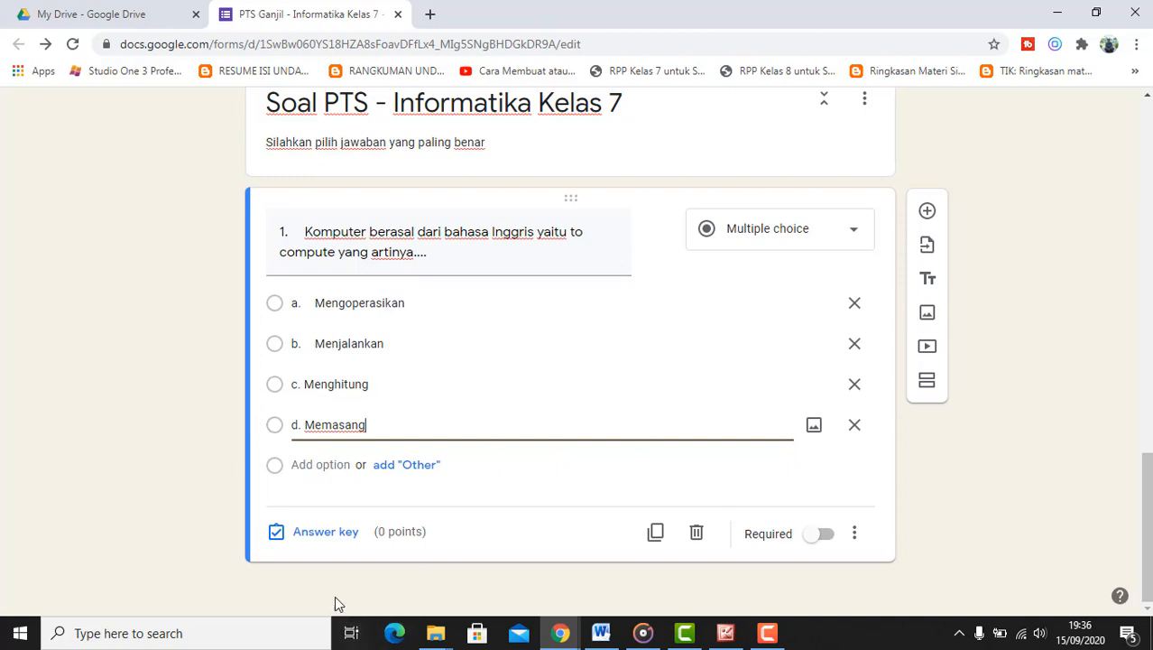
{"action": "left_click", "coordinate": [351, 539]}
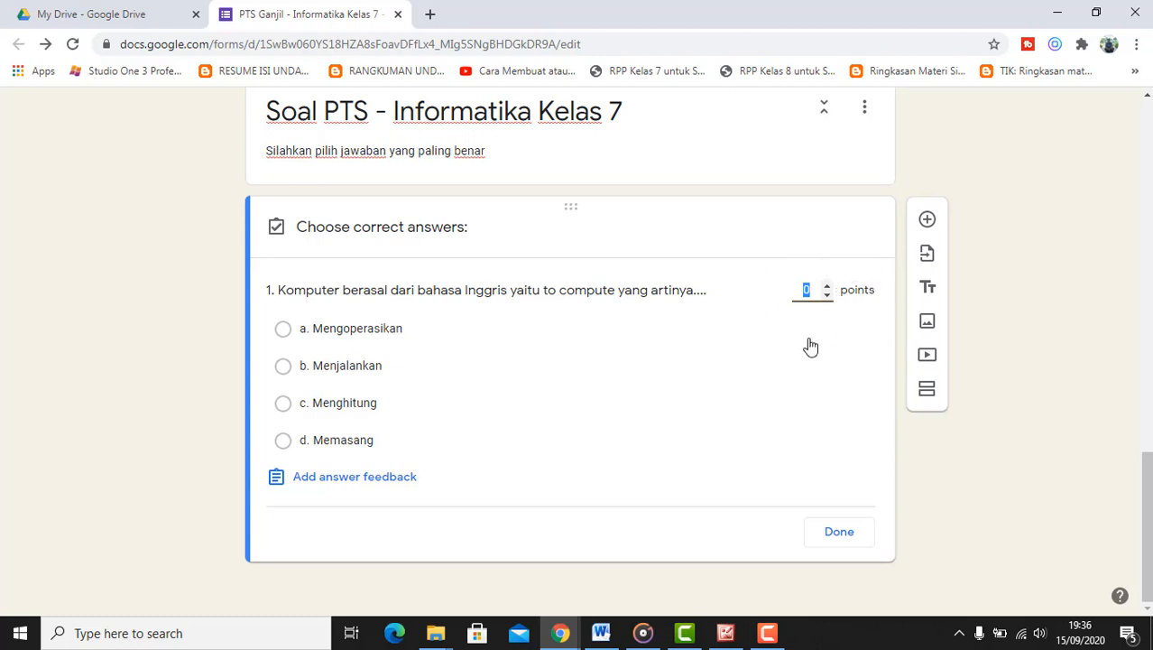
{"action": "type", "text": "4"}
{"action": "left_click", "coordinate": [323, 412]}
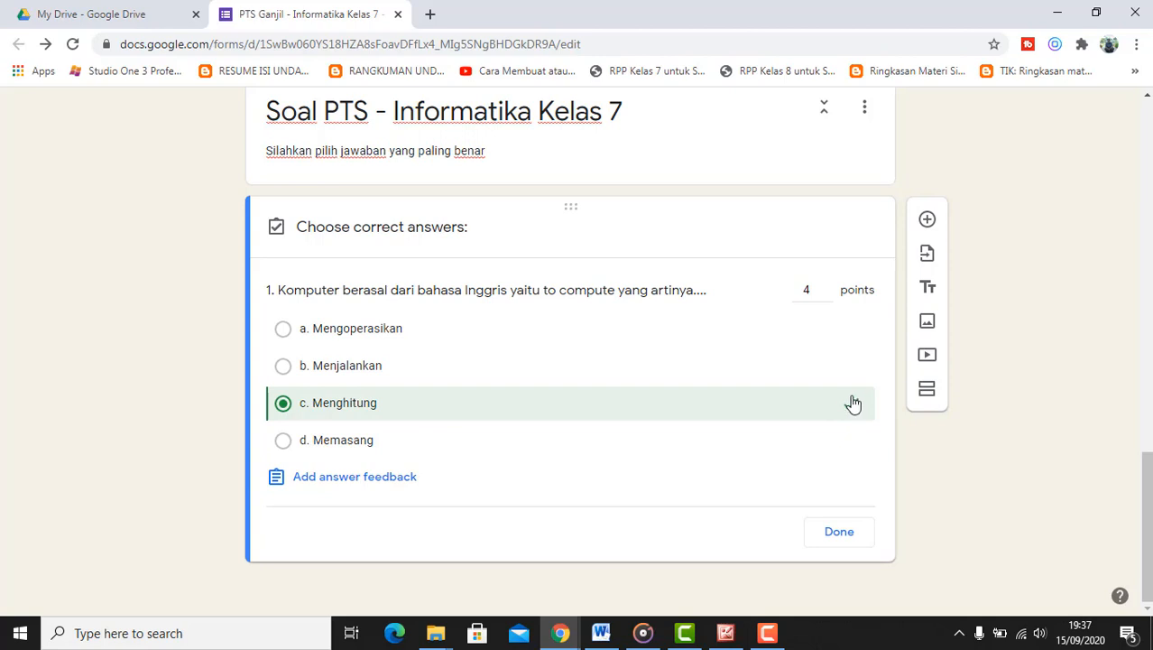
{"action": "left_click", "coordinate": [838, 540]}
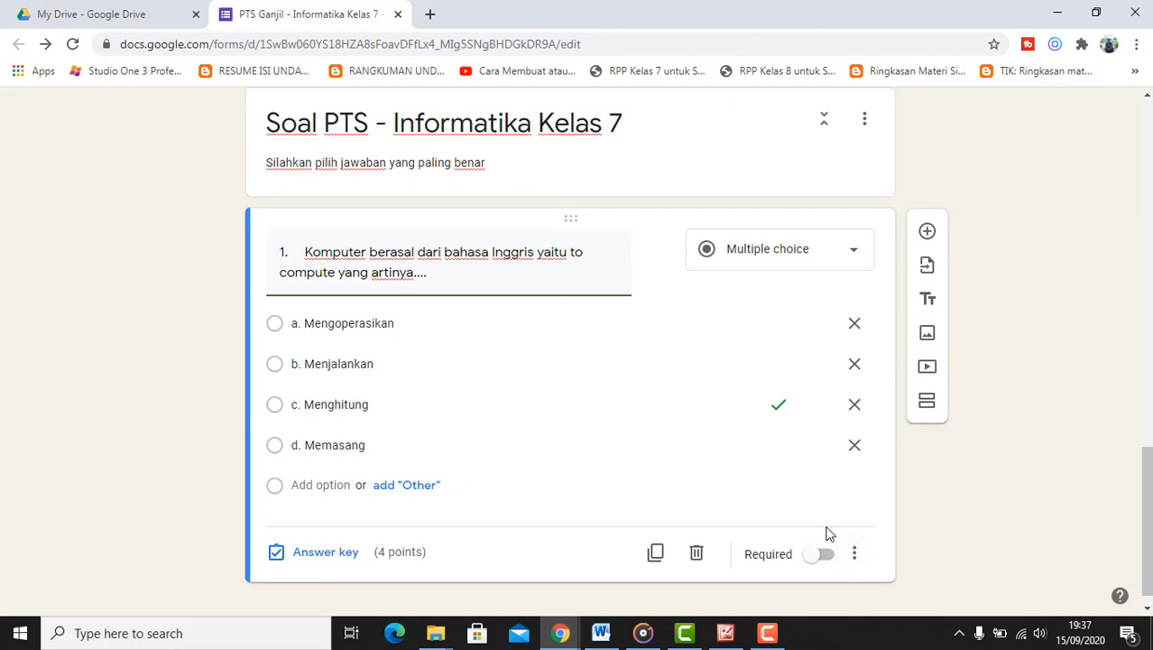
{"action": "scroll", "coordinate": [834, 529], "scroll_direction": "down", "scroll_amount": 1}
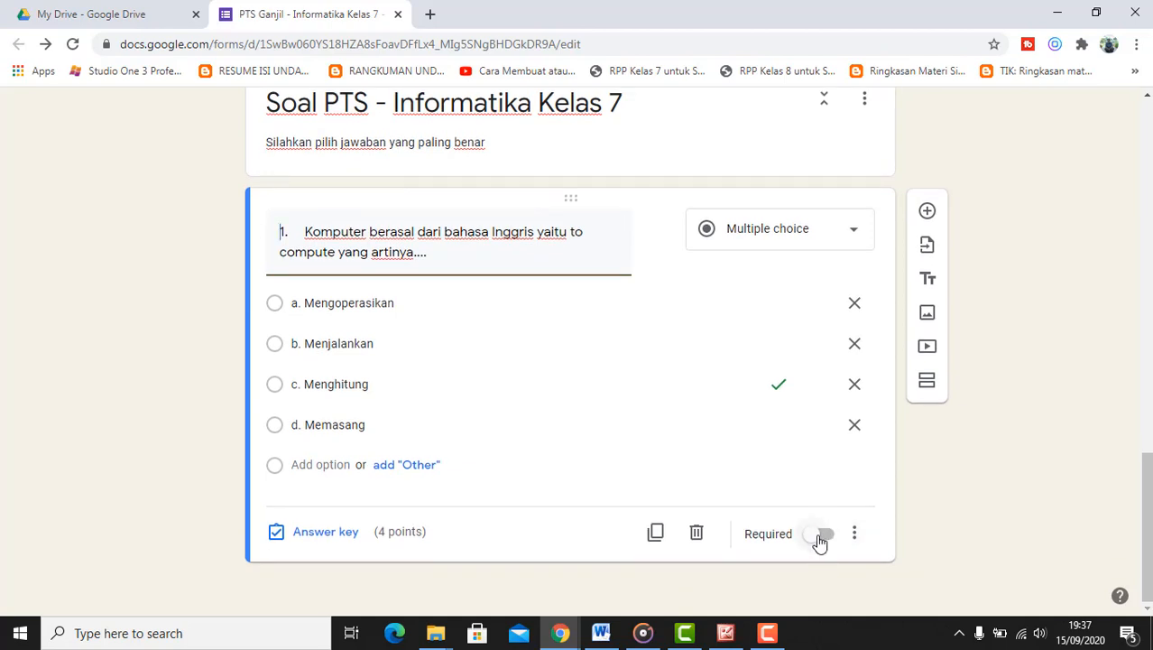
{"action": "left_click", "coordinate": [818, 536]}
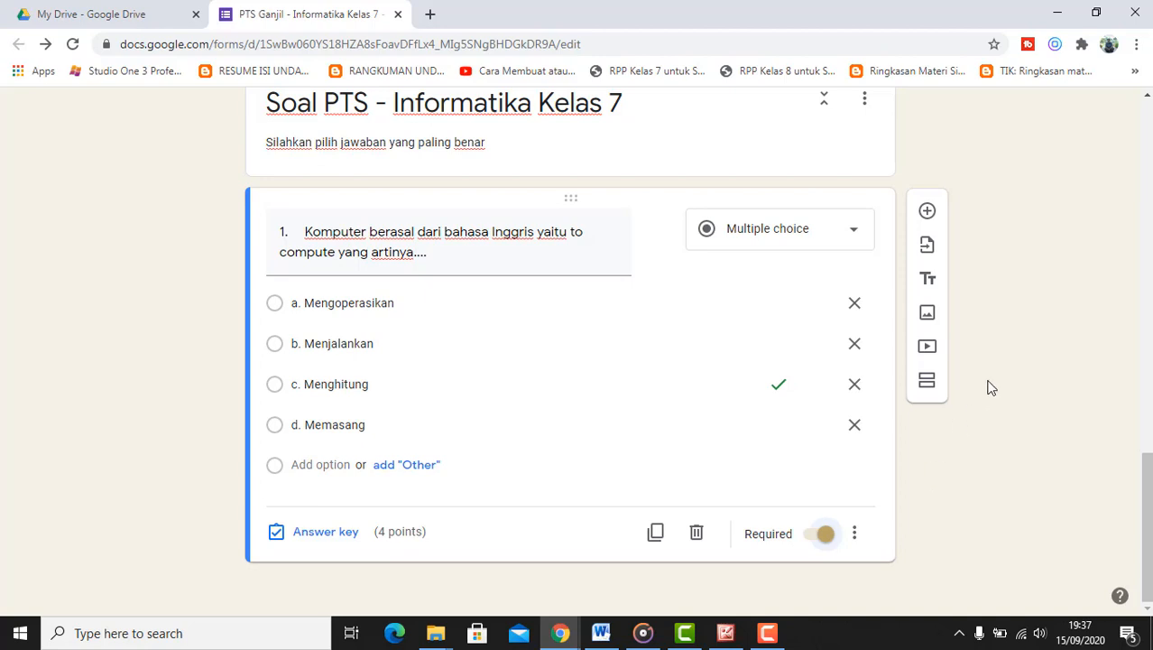
Step: Add a second question titled "2. Sejarah perkembangan komputer dibagi menjadi beberapa tahap, yaitu....", pasted from the Word document without a duplicate number
{"action": "left_click", "coordinate": [927, 210]}
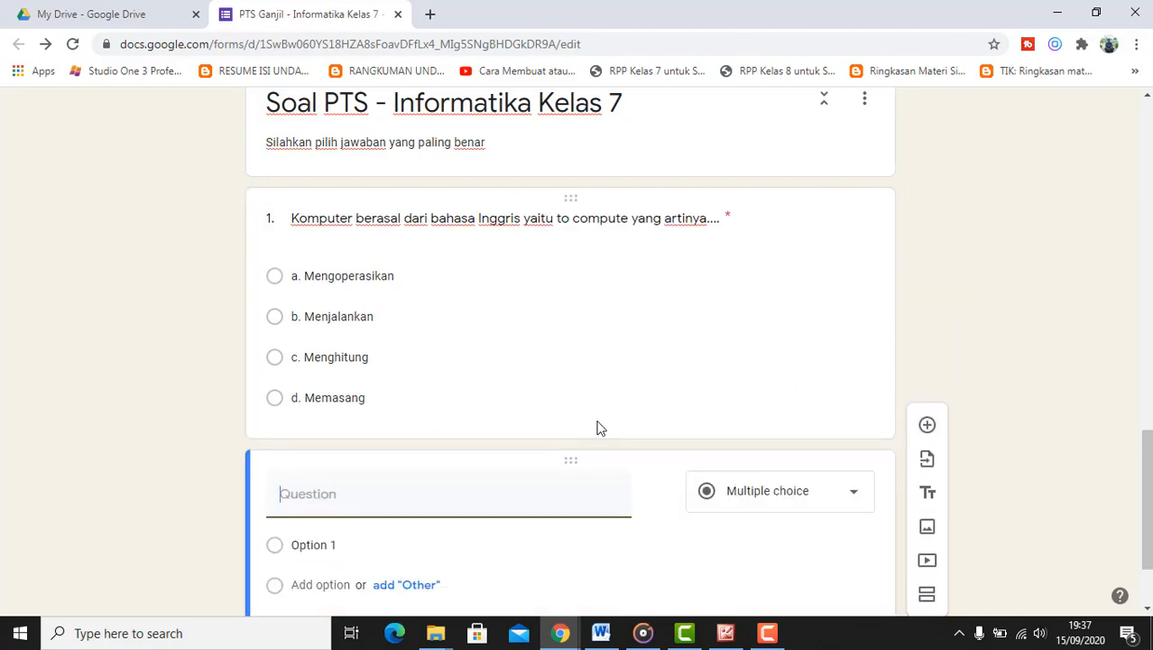
{"action": "type", "text": "2."}
{"action": "left_click", "coordinate": [601, 634]}
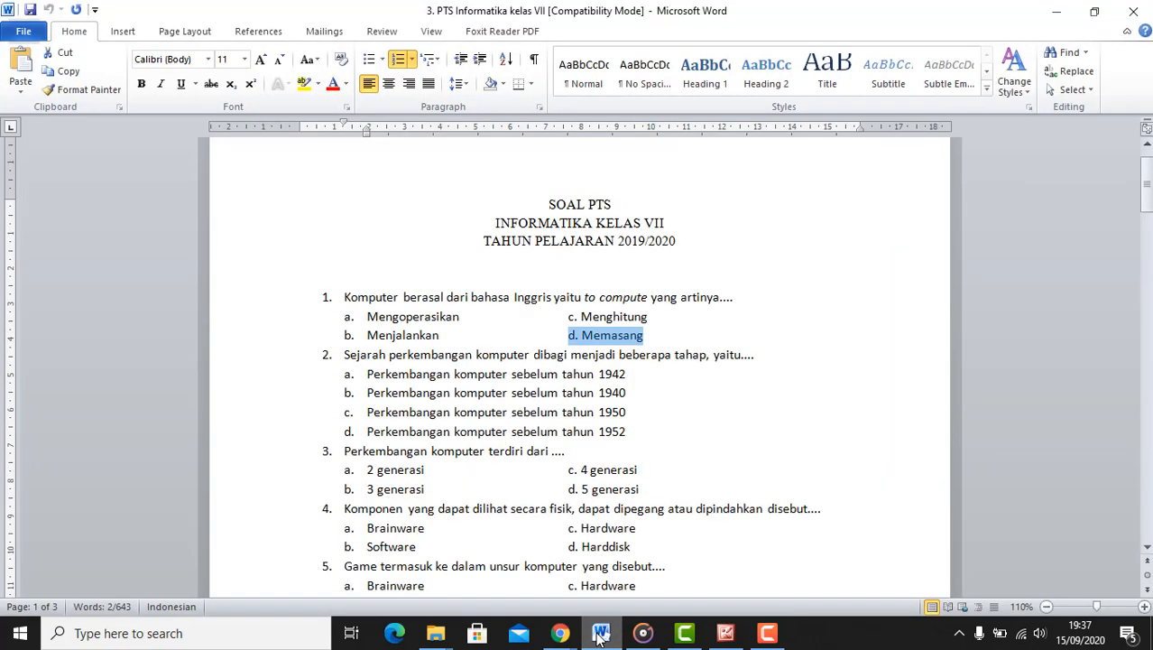
{"action": "left_click_drag", "start_coordinate": [766, 357], "coordinate": [373, 364]}
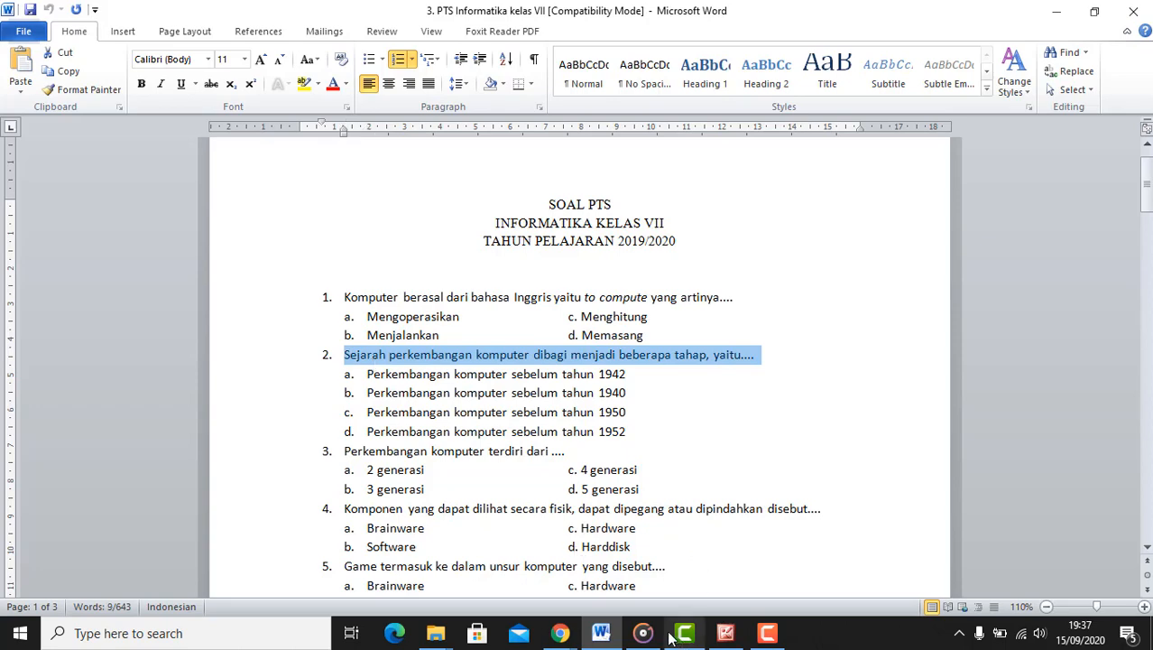
{"action": "left_click", "coordinate": [560, 632]}
{"action": "left_click", "coordinate": [638, 600]}
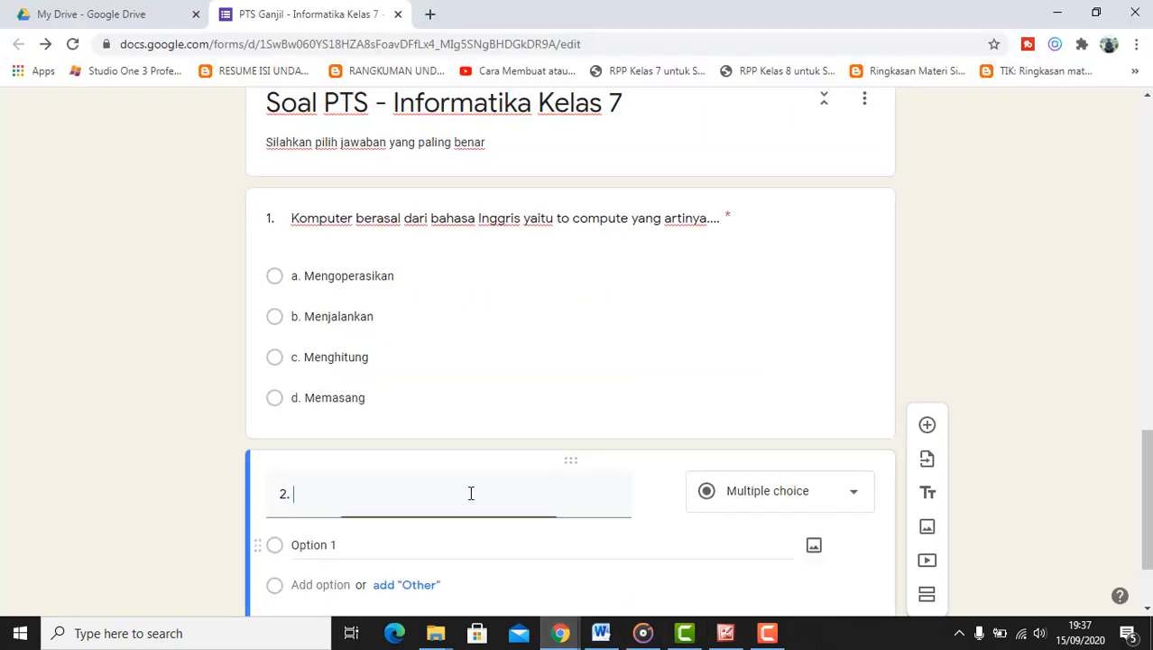
{"action": "type", "text": "2. Sejarah perkembangan komputer dibagi menjadi beberapa tahap, yaitu...."}
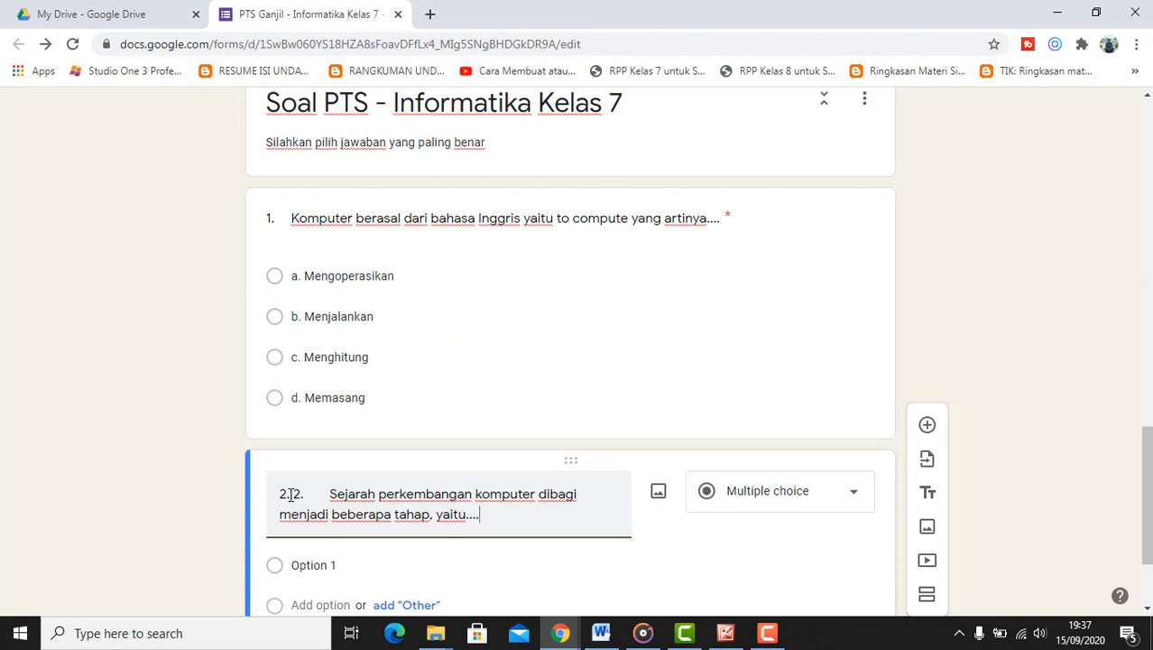
{"action": "left_click_drag", "start_coordinate": [294, 496], "coordinate": [267, 495]}
{"action": "key", "text": "BackSpace"}
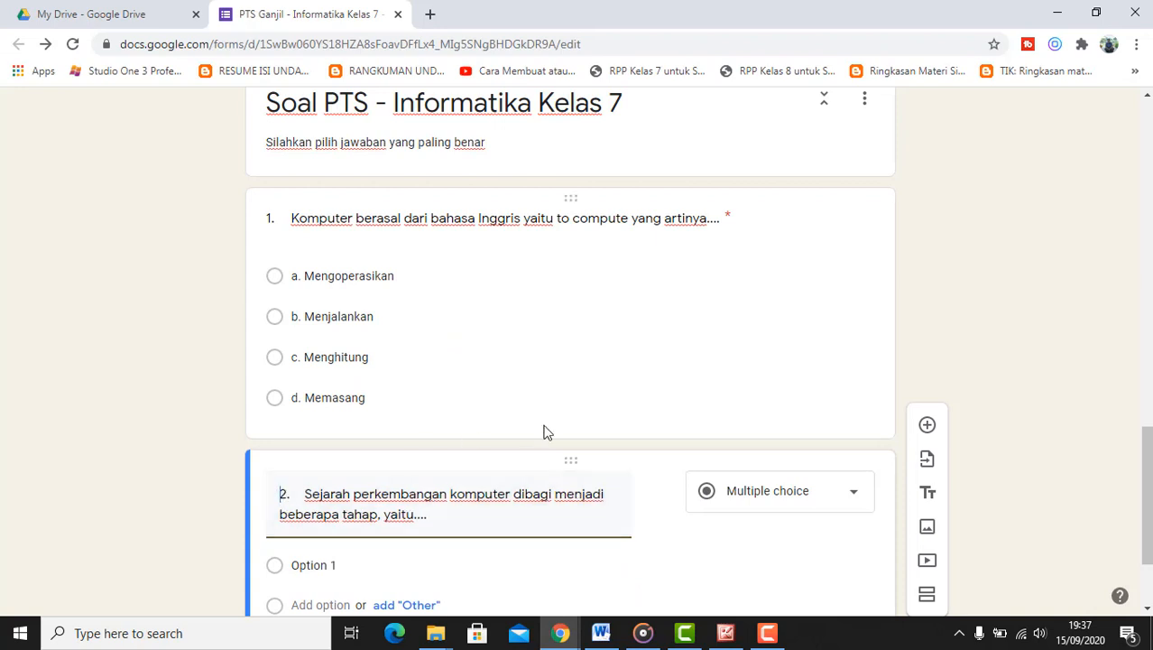
Step: Copy all four answers of question 2 (a to d) from the Word document together and paste them as the form question's options
{"action": "scroll", "coordinate": [543, 433], "scroll_direction": "down", "scroll_amount": 2}
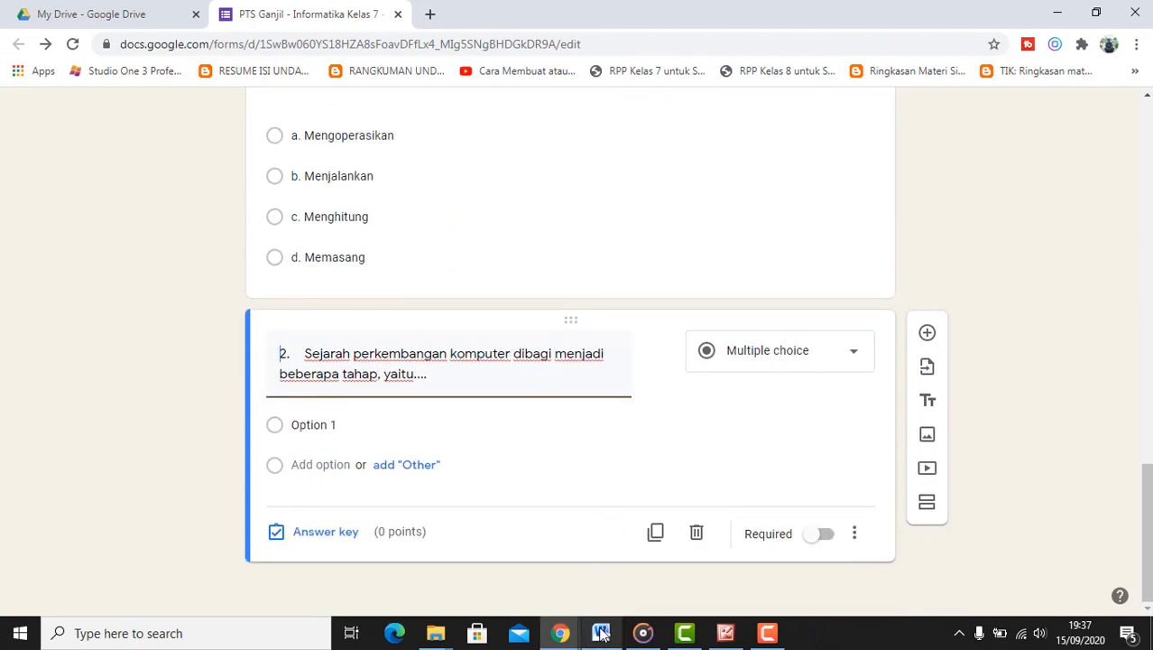
{"action": "mouse_move", "coordinate": [601, 633]}
{"action": "left_click", "coordinate": [603, 564]}
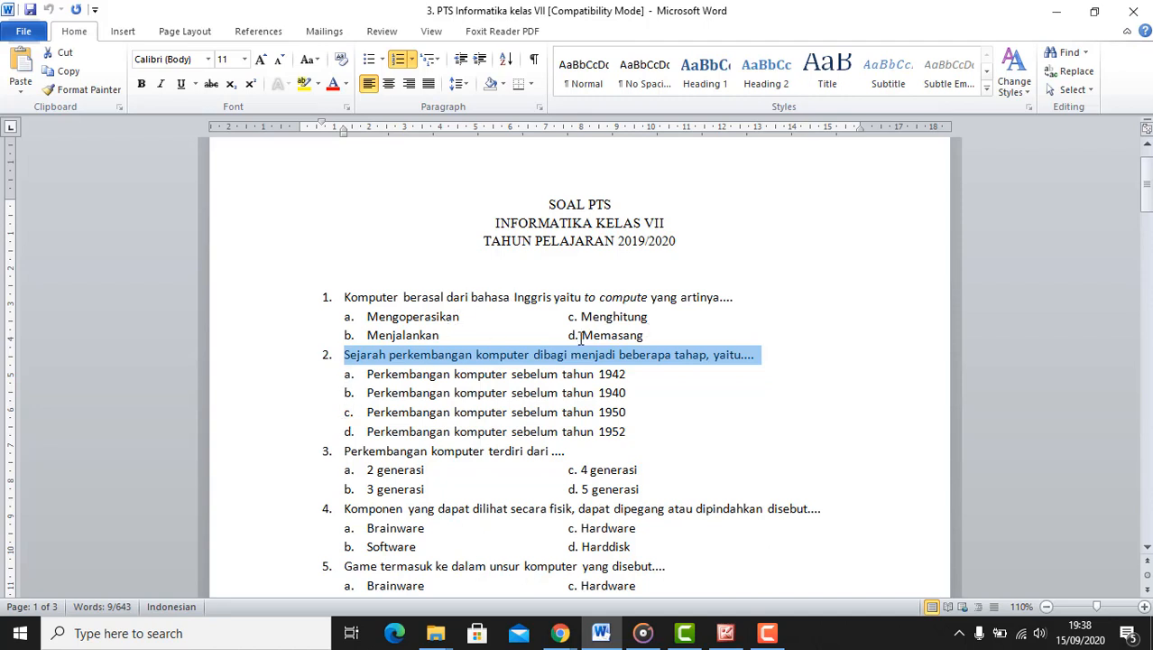
{"action": "left_click", "coordinate": [366, 374]}
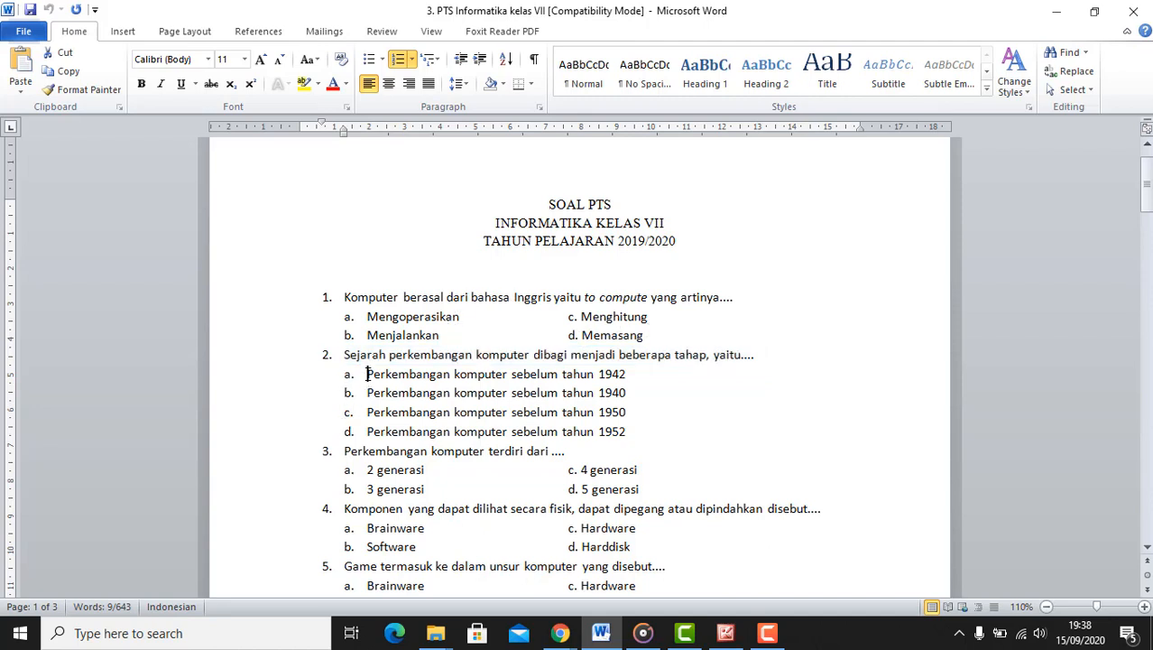
{"action": "left_click_drag", "start_coordinate": [367, 374], "coordinate": [631, 431]}
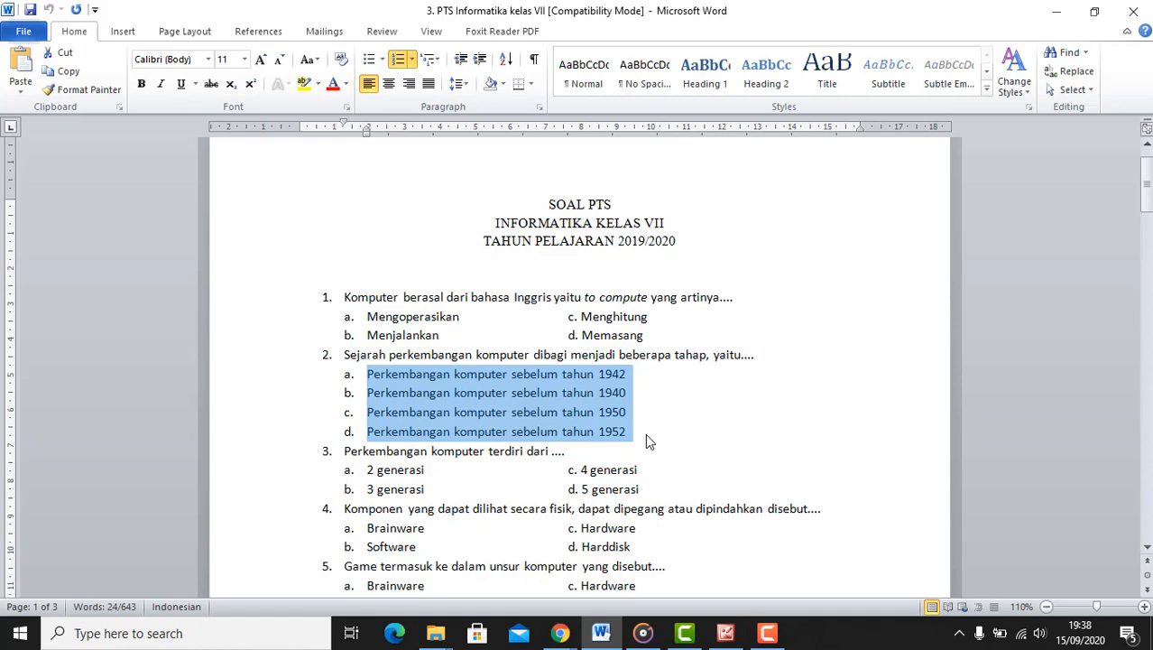
{"action": "left_click", "coordinate": [559, 632]}
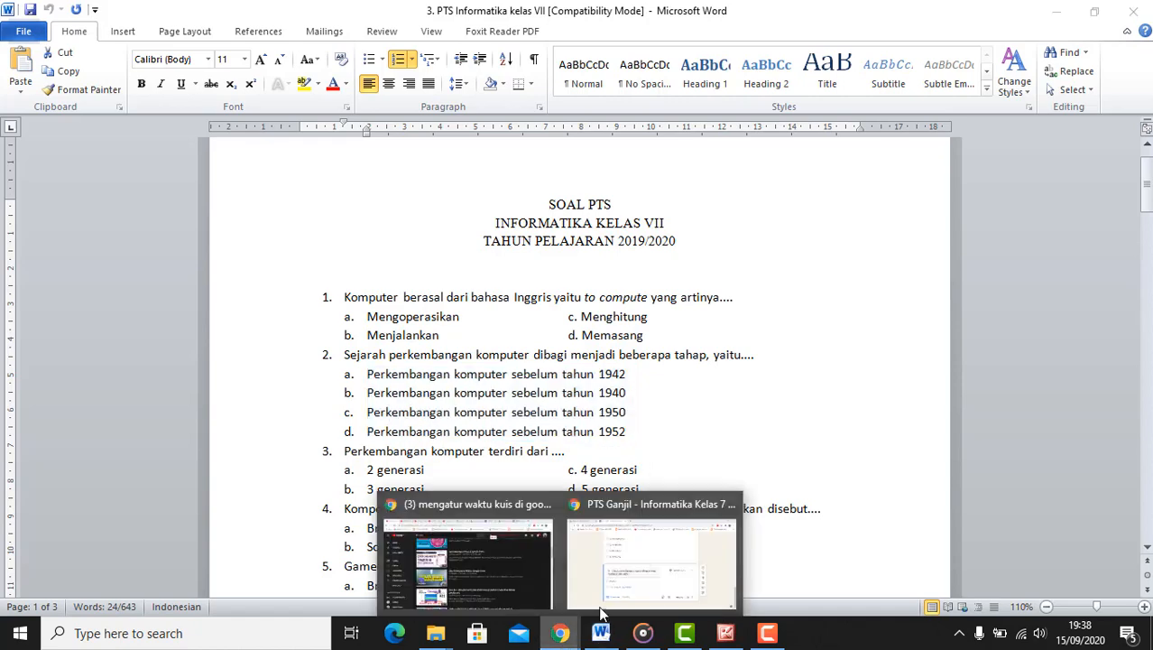
{"action": "left_click", "coordinate": [610, 598]}
{"action": "left_click", "coordinate": [341, 428]}
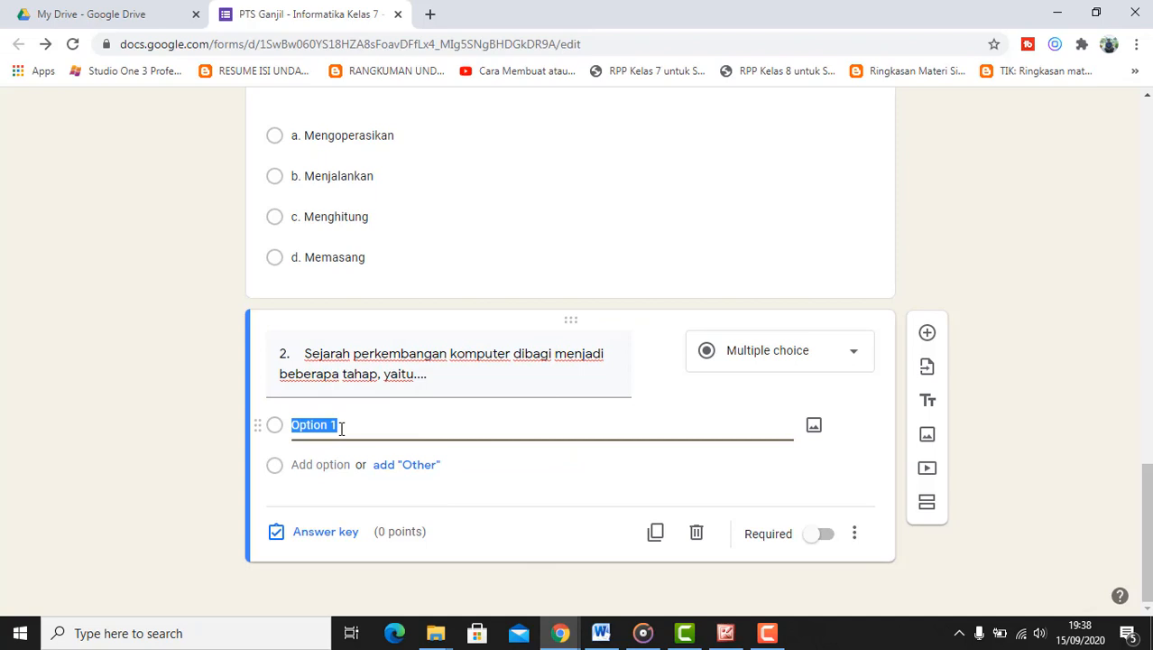
{"action": "type", "text": "a.\tPerkembangan komputer sebelum tahun 1942 b.\tPerkembangan komputer sebelum tahun 1940 c.\tPerkembangan komputer sebelum tahun 1950 d.\tPerkembangan komputer sebelum tahun 1952"}
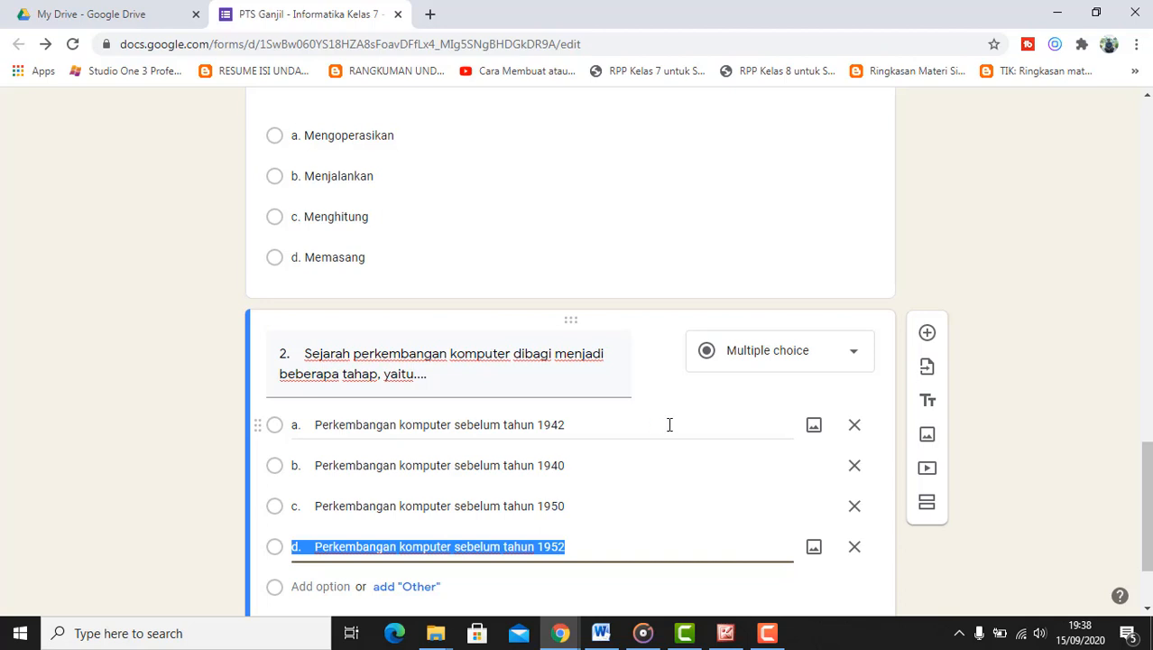
Step: Set question 2's answer key to "d. Perkembangan komputer sebelum tahun 1952" worth 4 points, and make the question required
{"action": "scroll", "coordinate": [682, 459], "scroll_direction": "down", "scroll_amount": 2}
{"action": "left_click", "coordinate": [343, 539]}
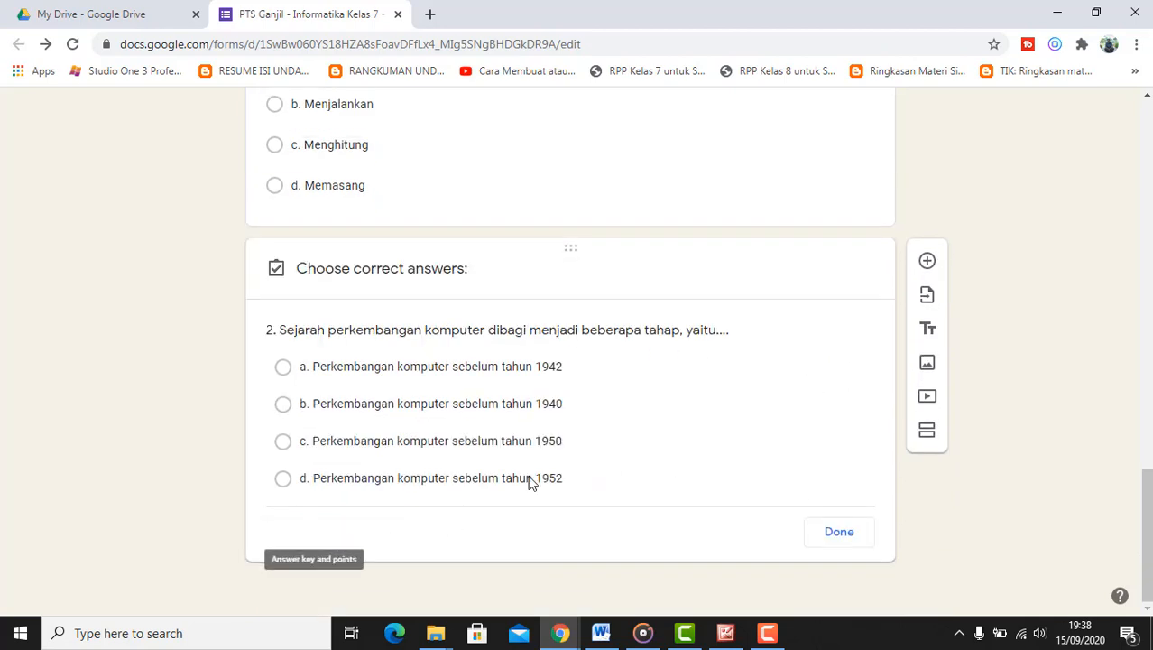
{"action": "type", "text": "4"}
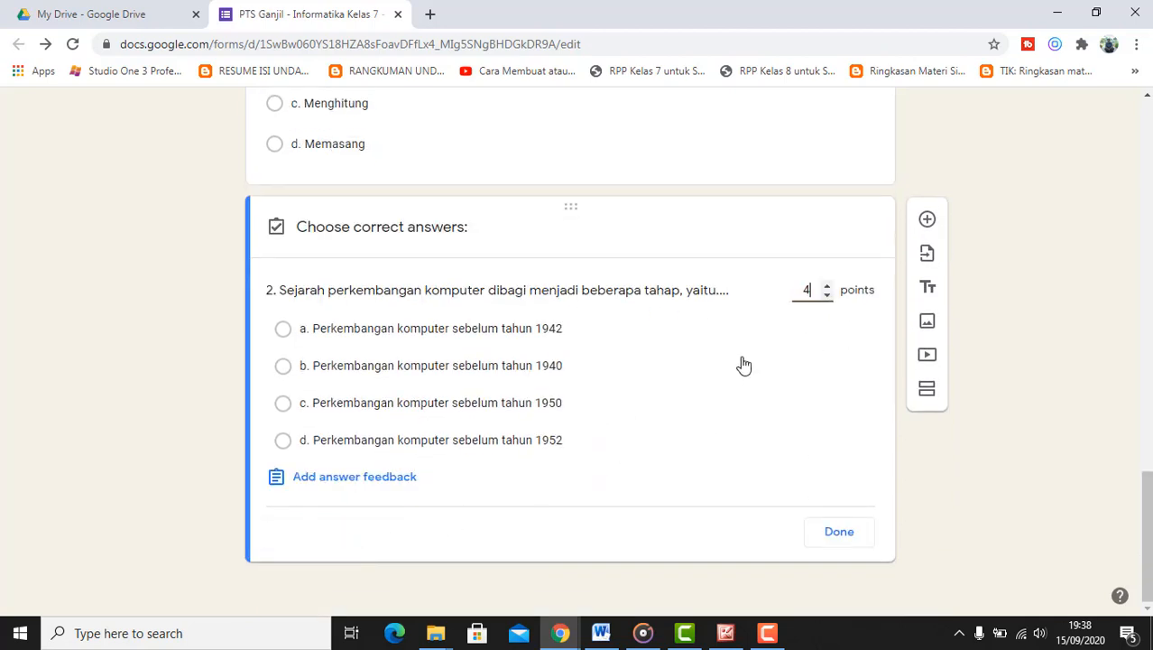
{"action": "left_click", "coordinate": [365, 439]}
{"action": "left_click", "coordinate": [839, 532]}
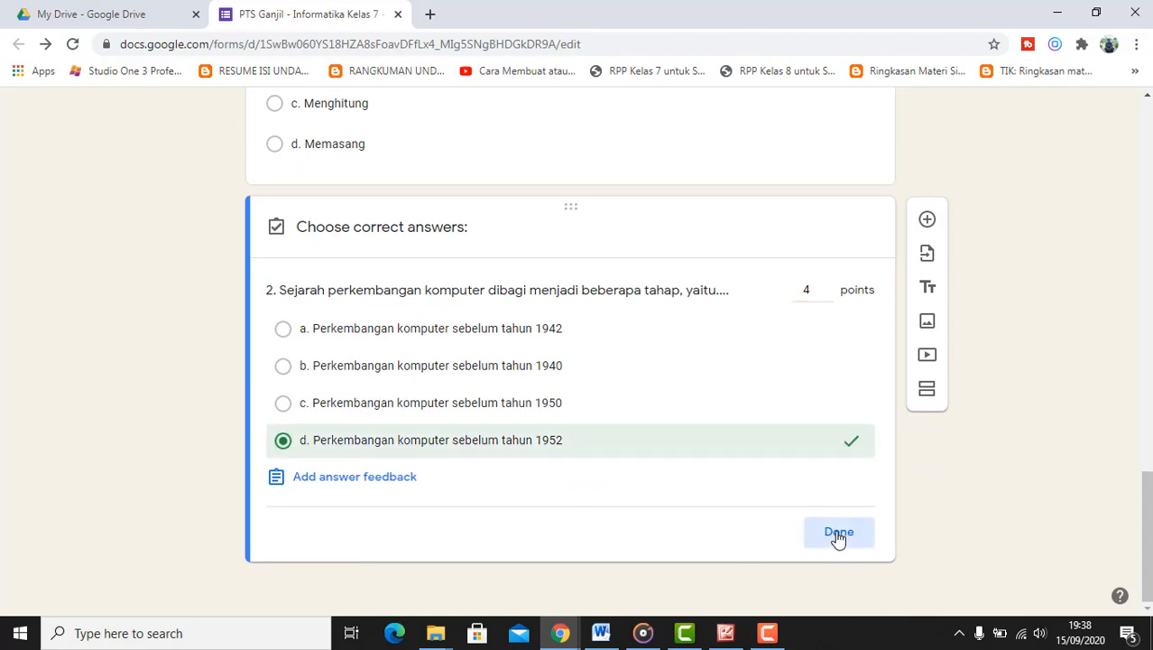
{"action": "left_click", "coordinate": [813, 558]}
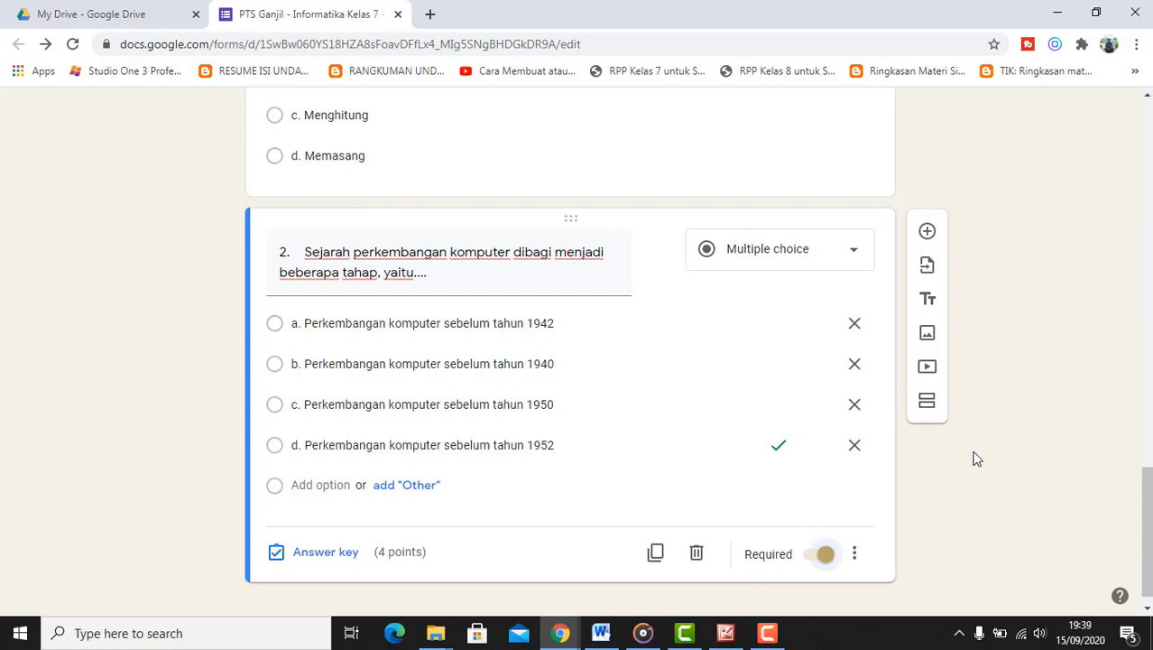
Step: Add a third multiple-choice question with the title "3. gambar printer"
{"action": "left_click", "coordinate": [928, 233]}
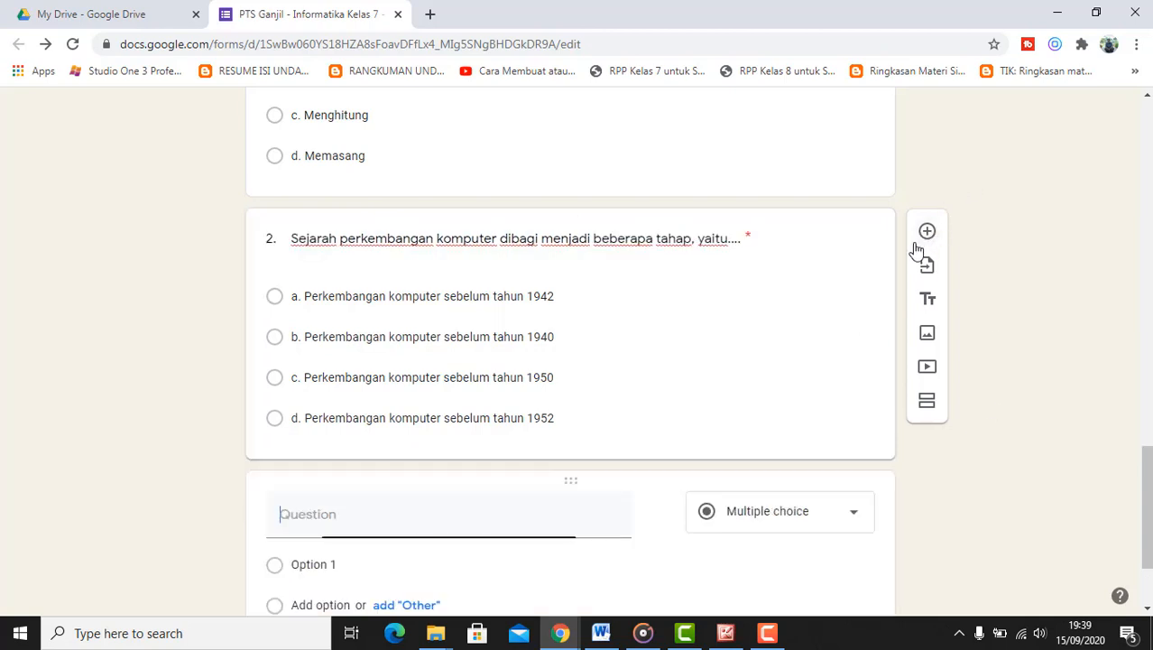
{"action": "type", "text": "3. "}
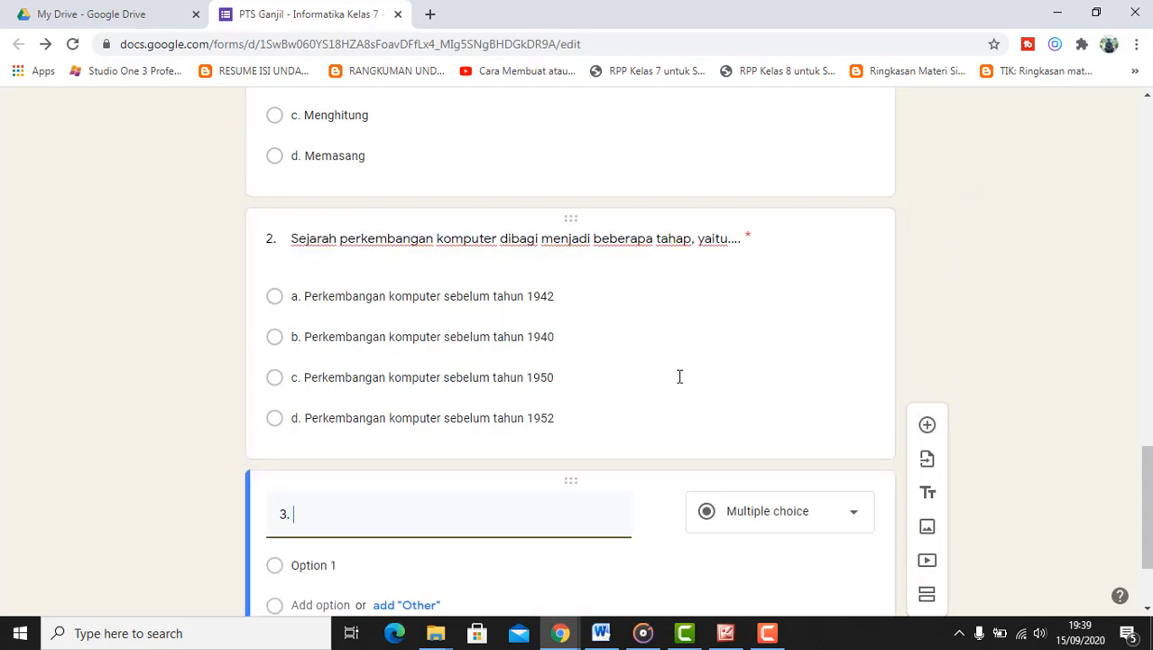
{"action": "type", "text": "gambar printer"}
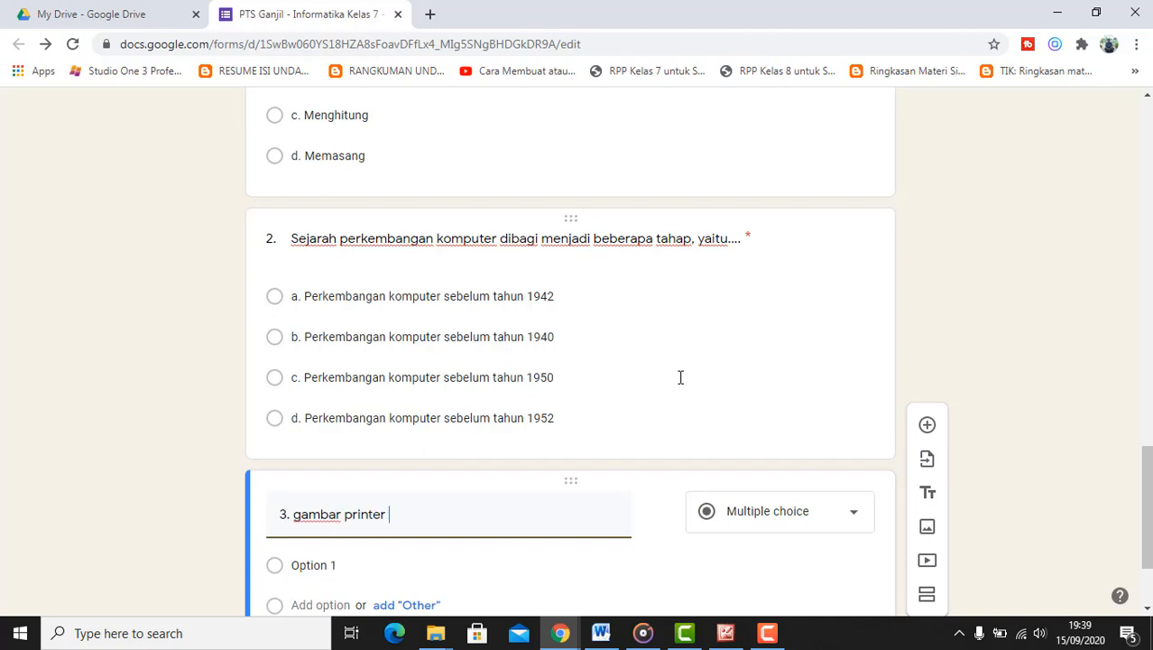
Step: Start uploading an image for question 3 and browse up from the PTS 2020 folder to its parent folder
{"action": "scroll", "coordinate": [695, 364], "scroll_direction": "down", "scroll_amount": 2}
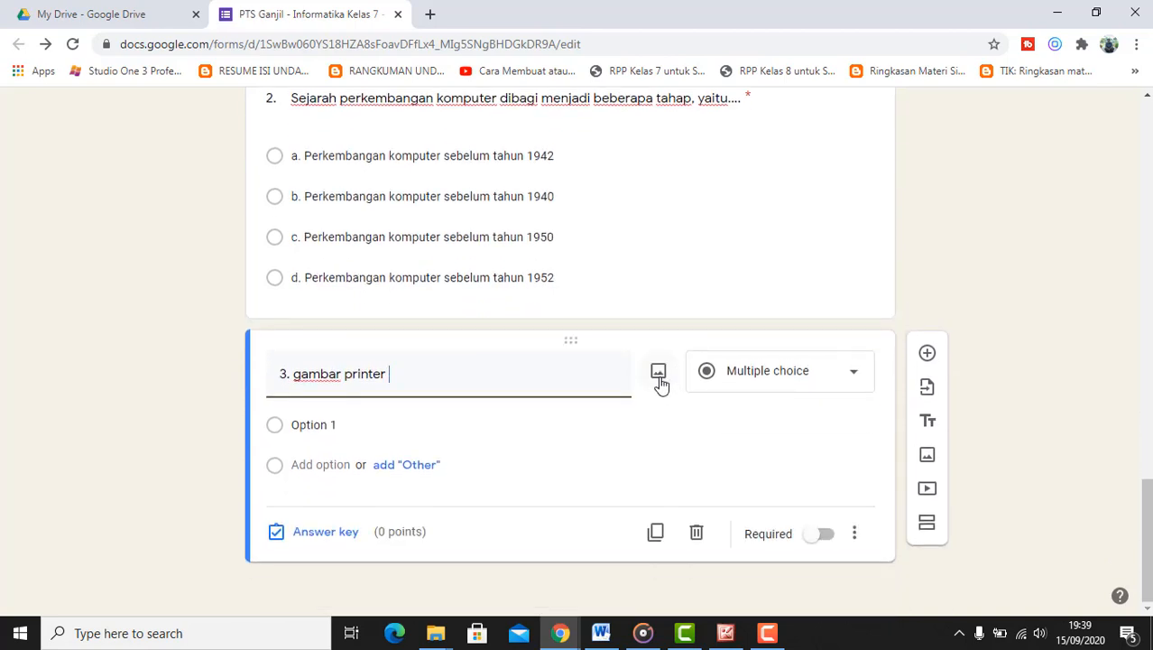
{"action": "mouse_move", "coordinate": [661, 374]}
{"action": "left_click", "coordinate": [662, 380]}
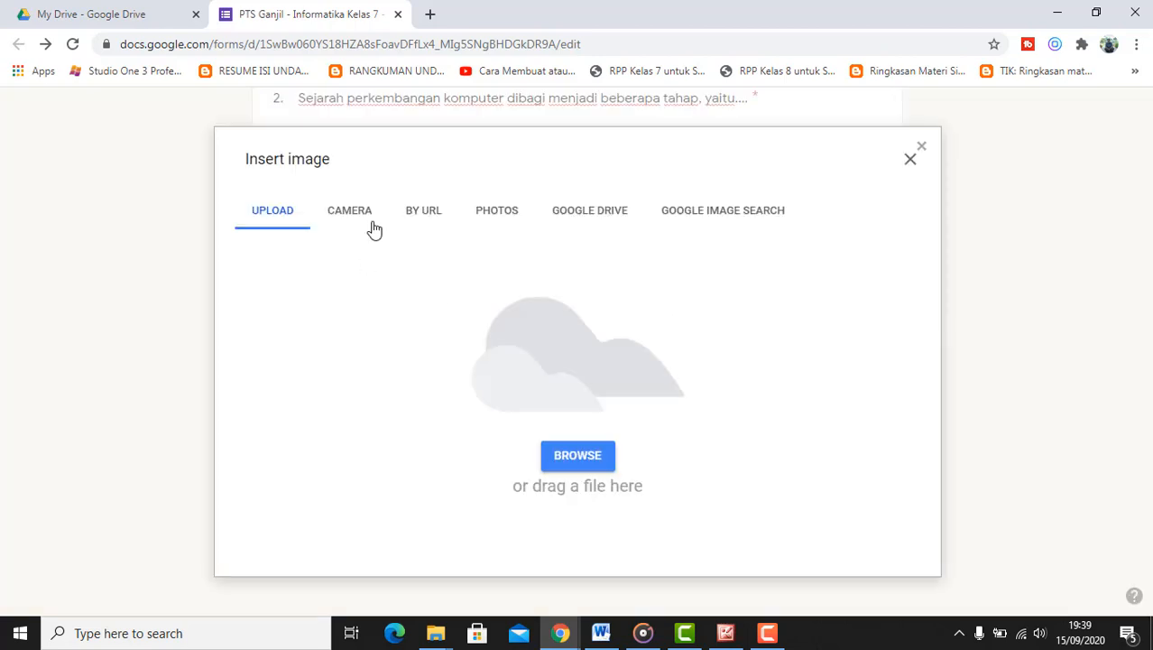
{"action": "left_click", "coordinate": [576, 460]}
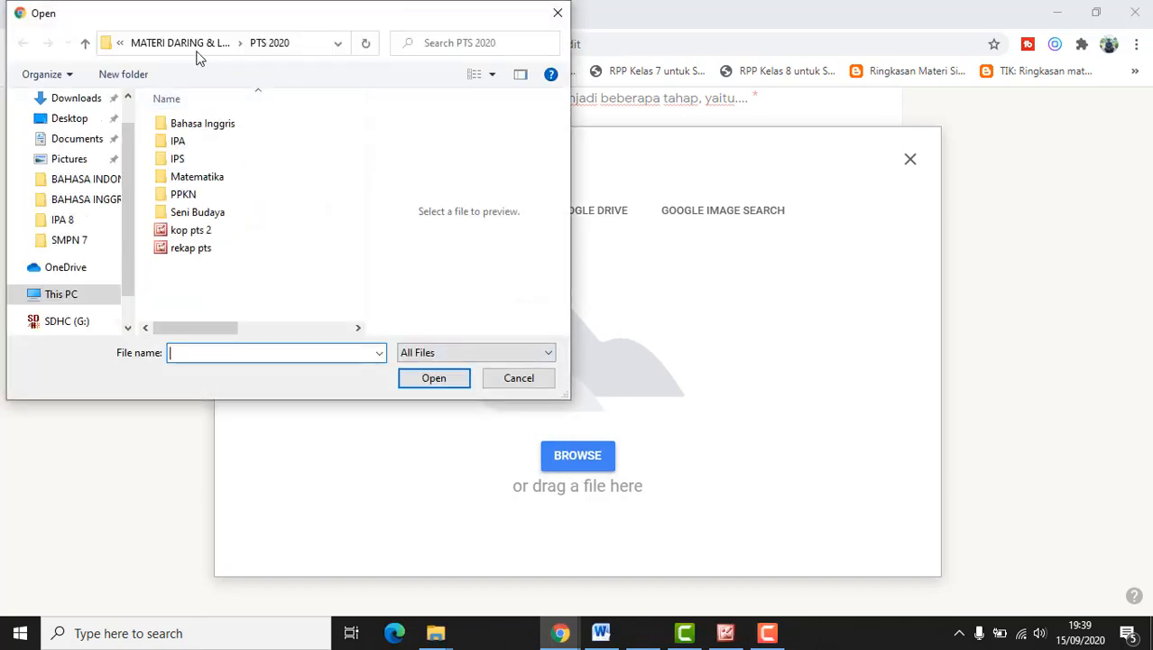
{"action": "left_click", "coordinate": [192, 46]}
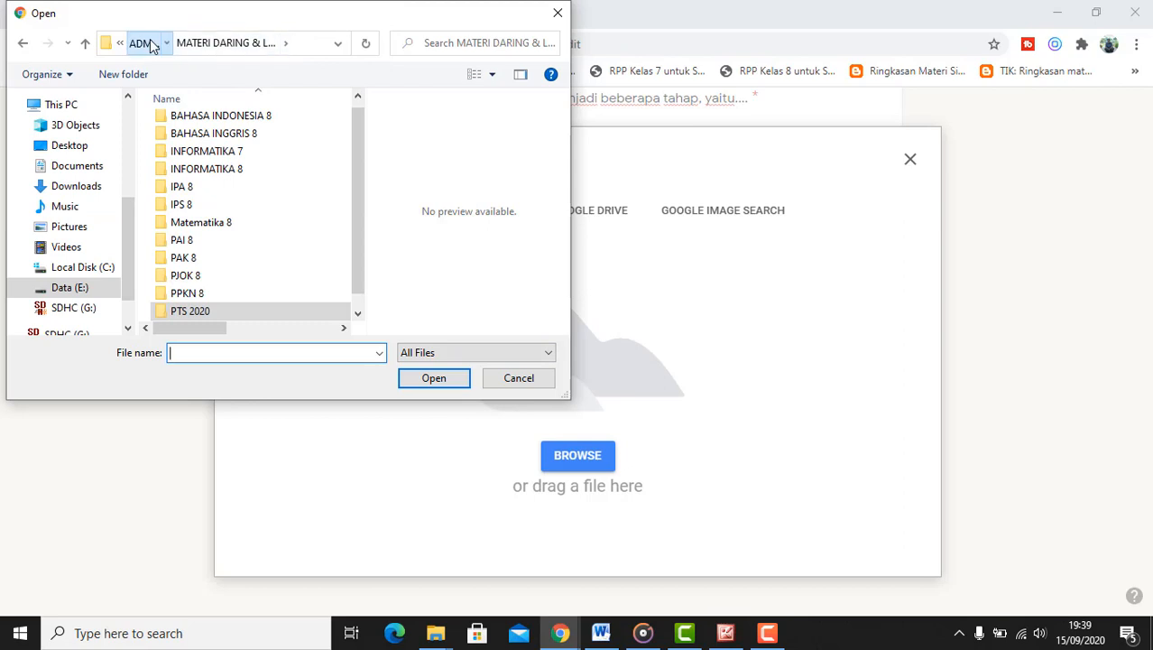
{"action": "left_click", "coordinate": [151, 46]}
{"action": "left_click", "coordinate": [149, 47]}
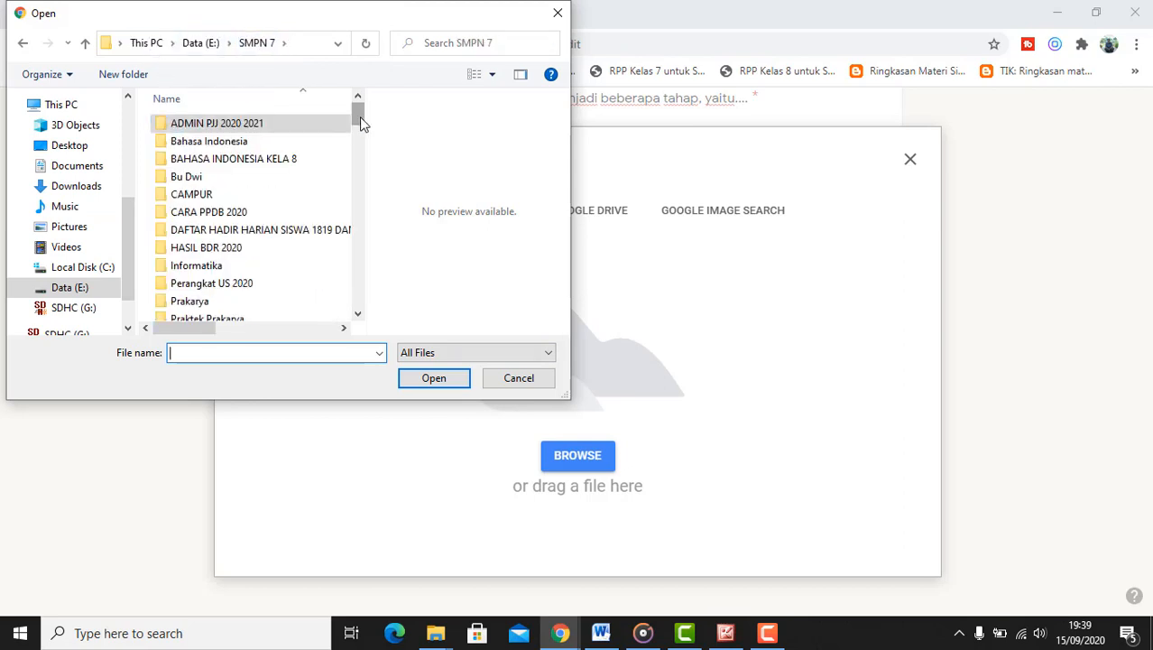
{"action": "left_click_drag", "start_coordinate": [359, 116], "coordinate": [357, 131]}
{"action": "double_click", "coordinate": [246, 172]}
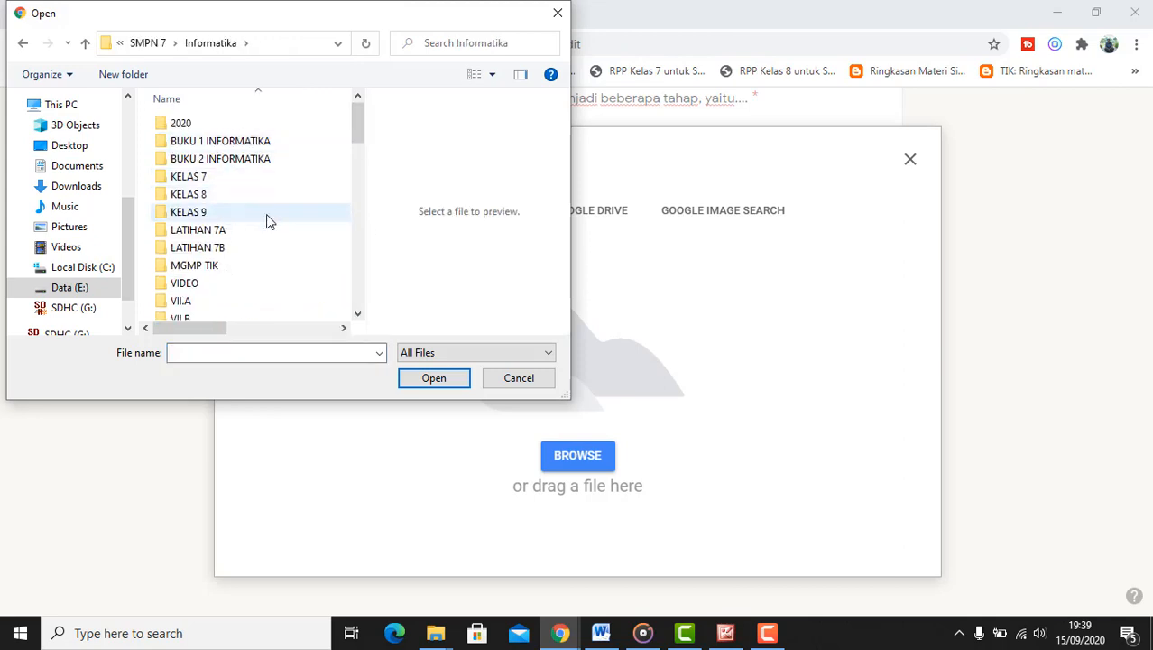
{"action": "scroll", "coordinate": [266, 222], "scroll_direction": "down", "scroll_amount": 1}
{"action": "scroll", "coordinate": [266, 222], "scroll_direction": "up", "scroll_amount": 1}
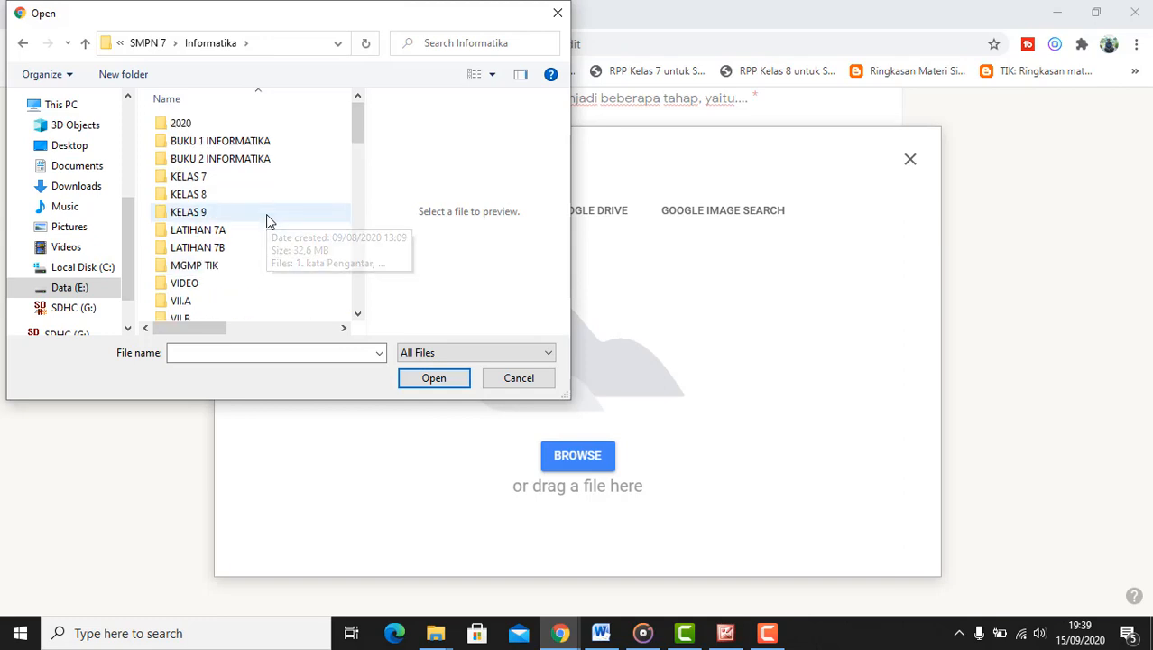
{"action": "left_click", "coordinate": [158, 43]}
{"action": "double_click", "coordinate": [273, 125]}
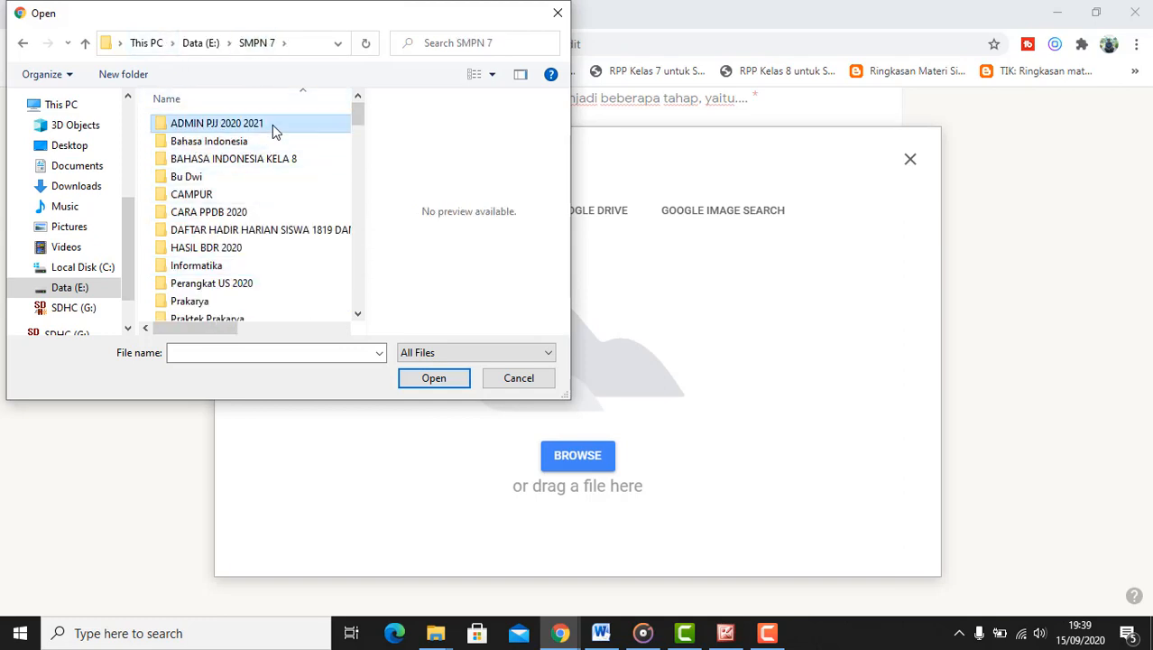
{"action": "double_click", "coordinate": [271, 140]}
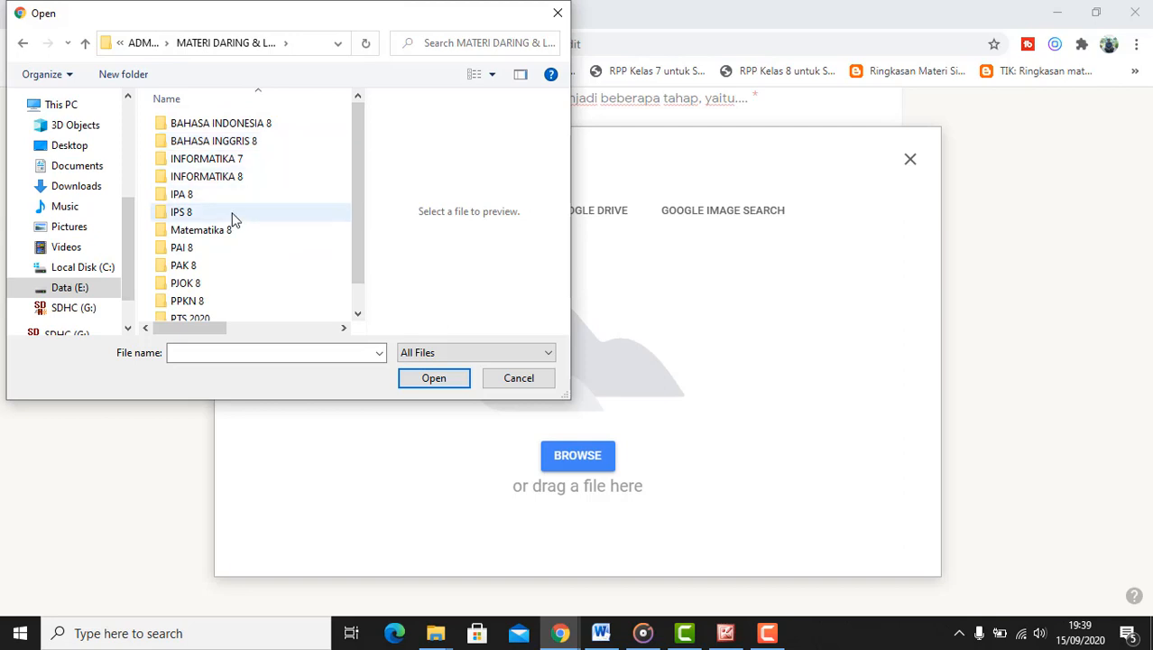
Step: Insert the printer picture "no 4" from the PH 1 subfolder of INFORMATIKA 7 into question 3
{"action": "left_click", "coordinate": [234, 187]}
{"action": "double_click", "coordinate": [217, 158]}
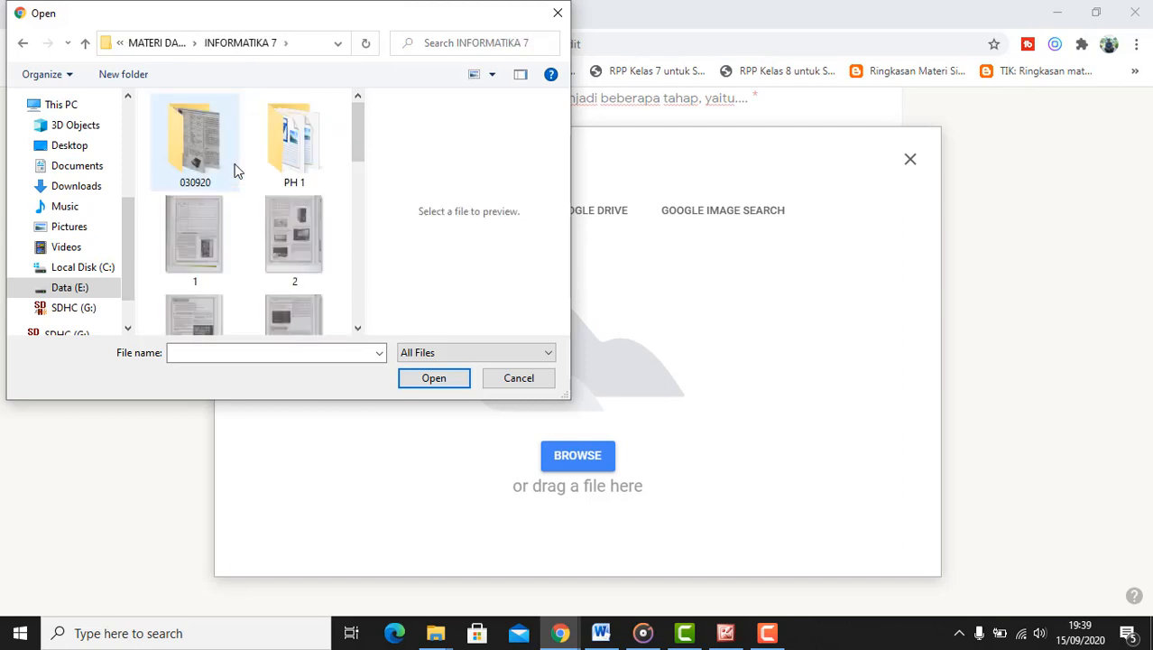
{"action": "double_click", "coordinate": [296, 153]}
{"action": "scroll", "coordinate": [298, 198], "scroll_direction": "down", "scroll_amount": 2}
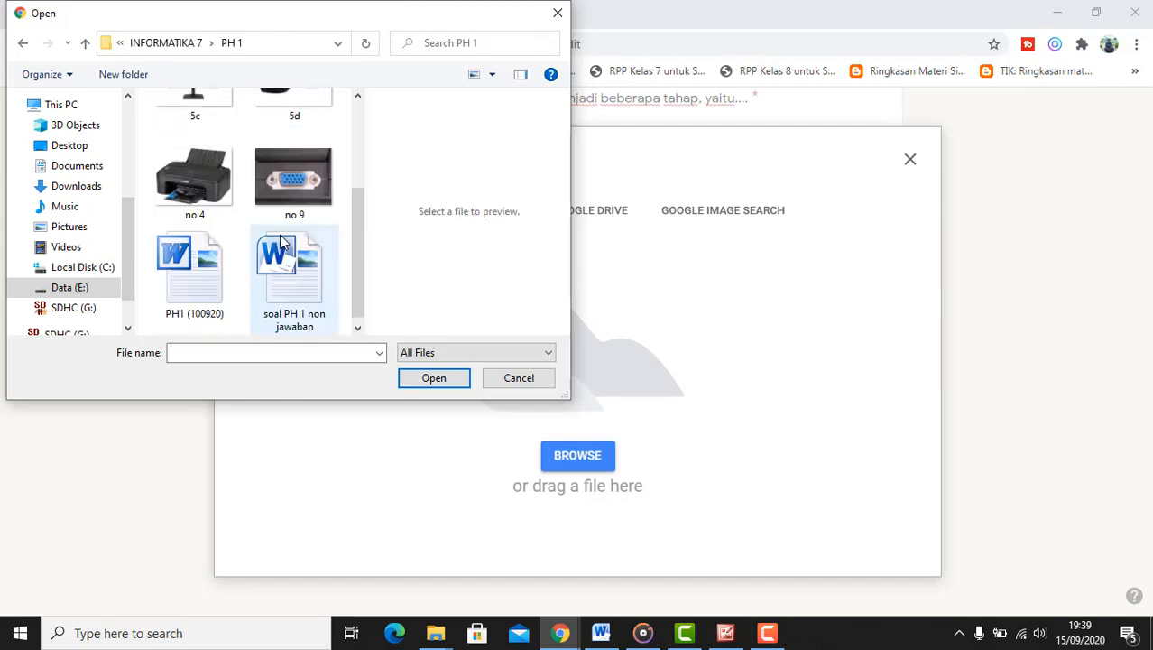
{"action": "left_click", "coordinate": [193, 178]}
{"action": "left_click", "coordinate": [434, 378]}
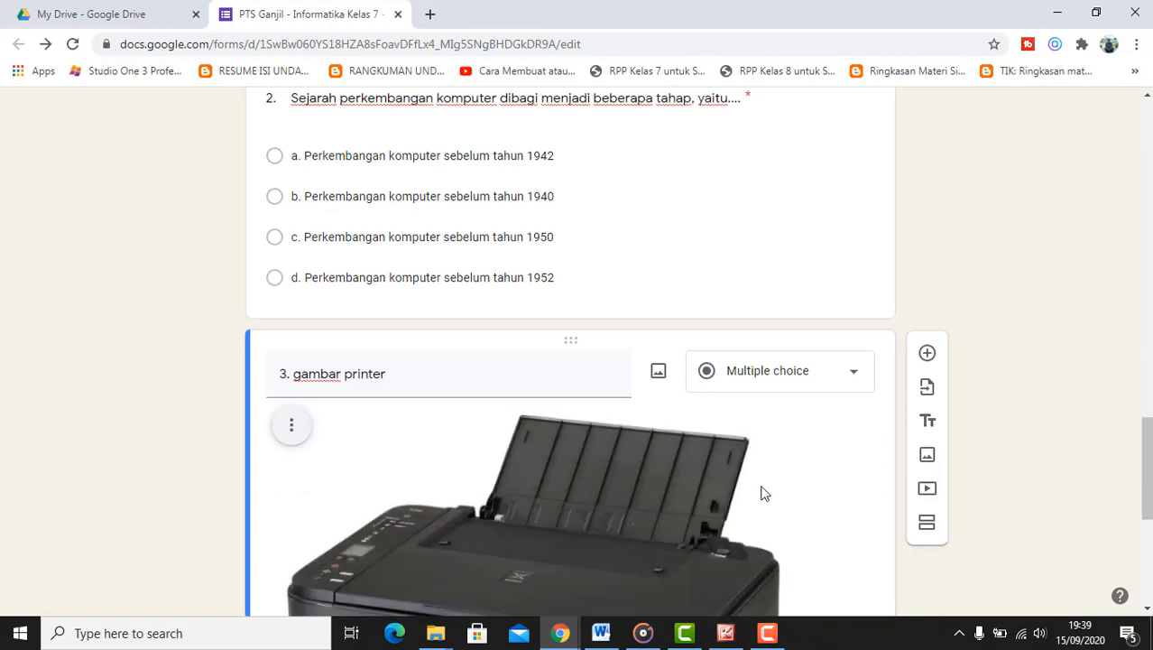
Step: Shrink the printer picture in question 3 proportionally to about 60 percent of its width
{"action": "scroll", "coordinate": [764, 492], "scroll_direction": "down", "scroll_amount": 3}
{"action": "left_click", "coordinate": [687, 417]}
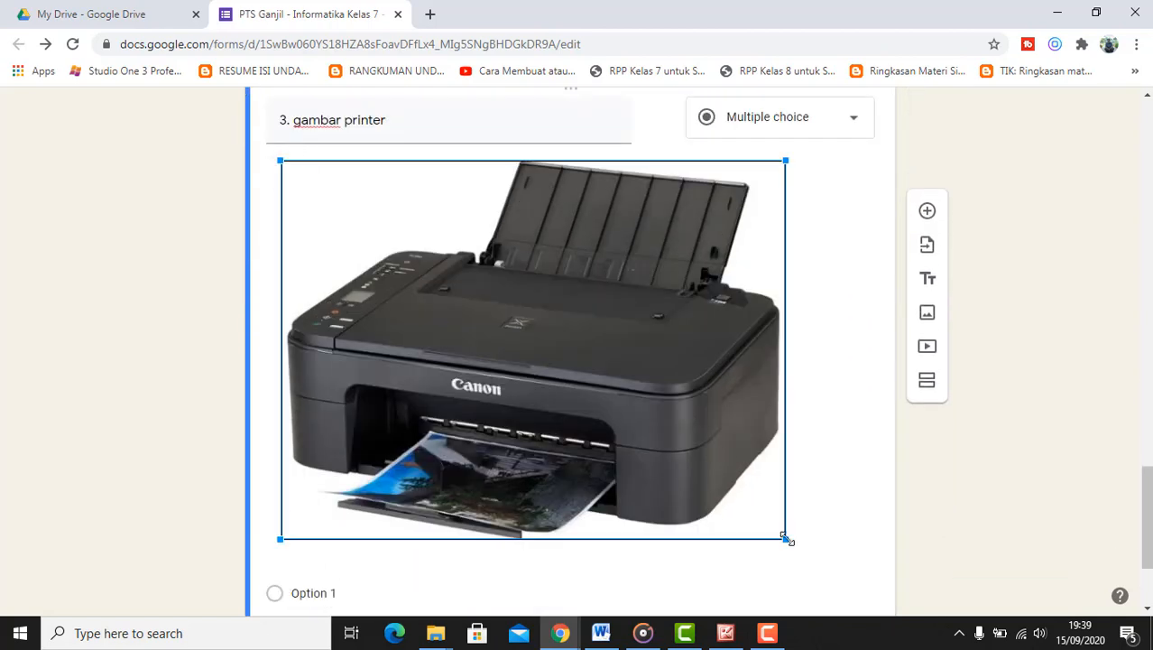
{"action": "left_click_drag", "start_coordinate": [781, 534], "coordinate": [592, 330]}
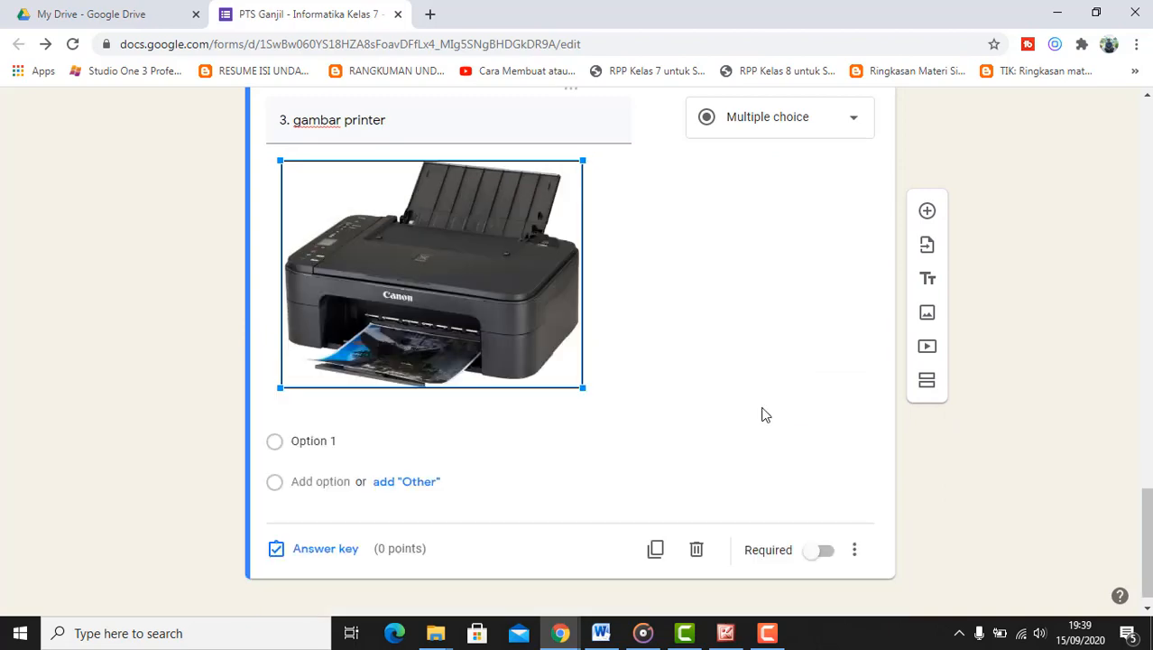
Step: Change question 3's title to "3. Perhatikan gambar di bawah ini, perangkat ini sama gunanya dengan perangkat yang mana?"
{"action": "scroll", "coordinate": [721, 394], "scroll_direction": "up", "scroll_amount": 4}
{"action": "scroll", "coordinate": [483, 447], "scroll_direction": "down", "scroll_amount": 2}
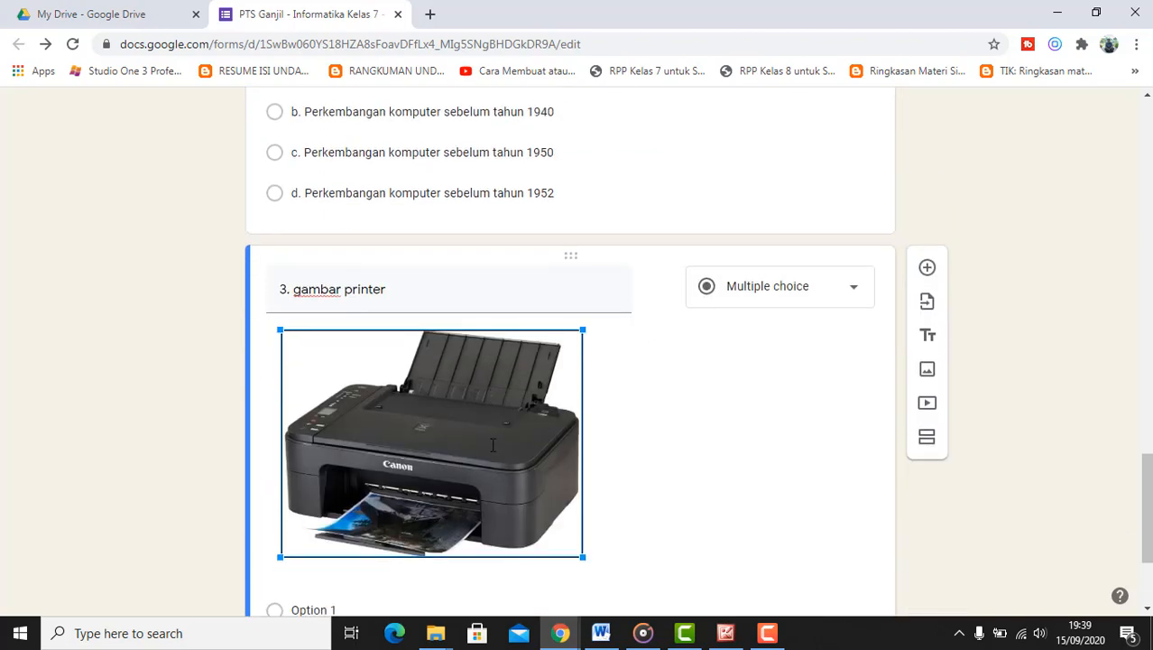
{"action": "left_click", "coordinate": [465, 297]}
{"action": "left_click", "coordinate": [464, 305]}
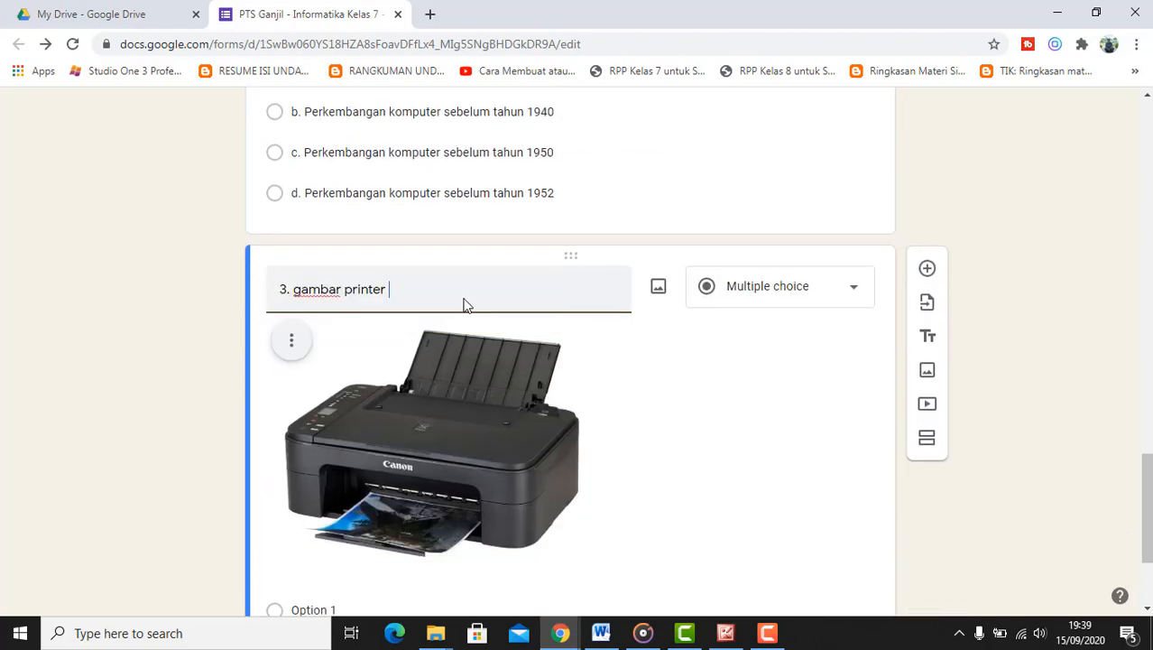
{"action": "key", "text": "BackSpace"}
{"action": "key", "text": "BackSpace"}
{"action": "key", "text": "BackSpace"}
{"action": "key", "text": "BackSpace"}
{"action": "key", "text": "BackSpace"}
{"action": "key", "text": "BackSpace"}
{"action": "key", "text": "BackSpace"}
{"action": "key", "text": "BackSpace"}
{"action": "key", "text": "BackSpace"}
{"action": "type", "text": "Per"}
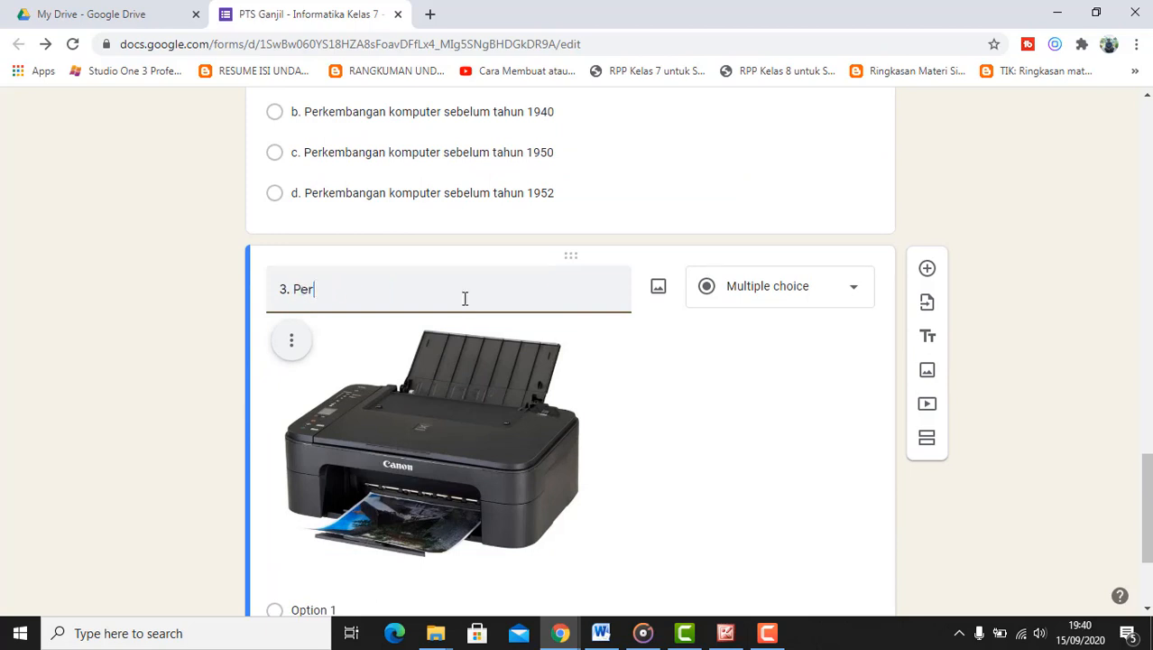
{"action": "type", "text": "hatikan gambar di bawah ini,"}
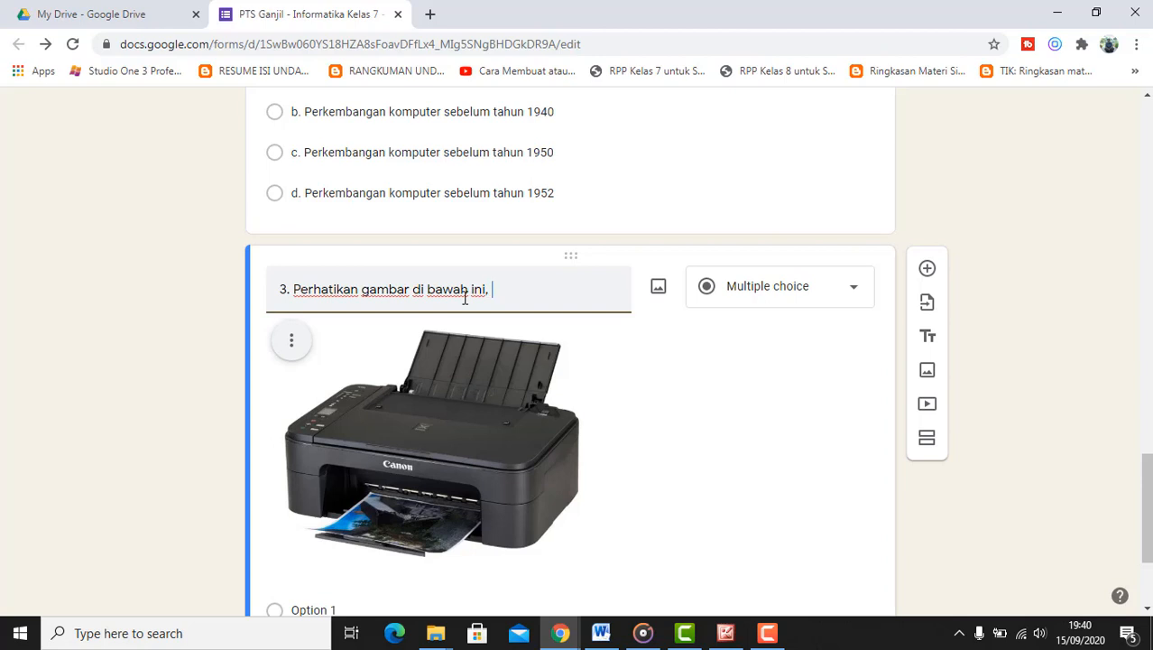
{"action": "type", "text": "perangkat ini sama gunan"}
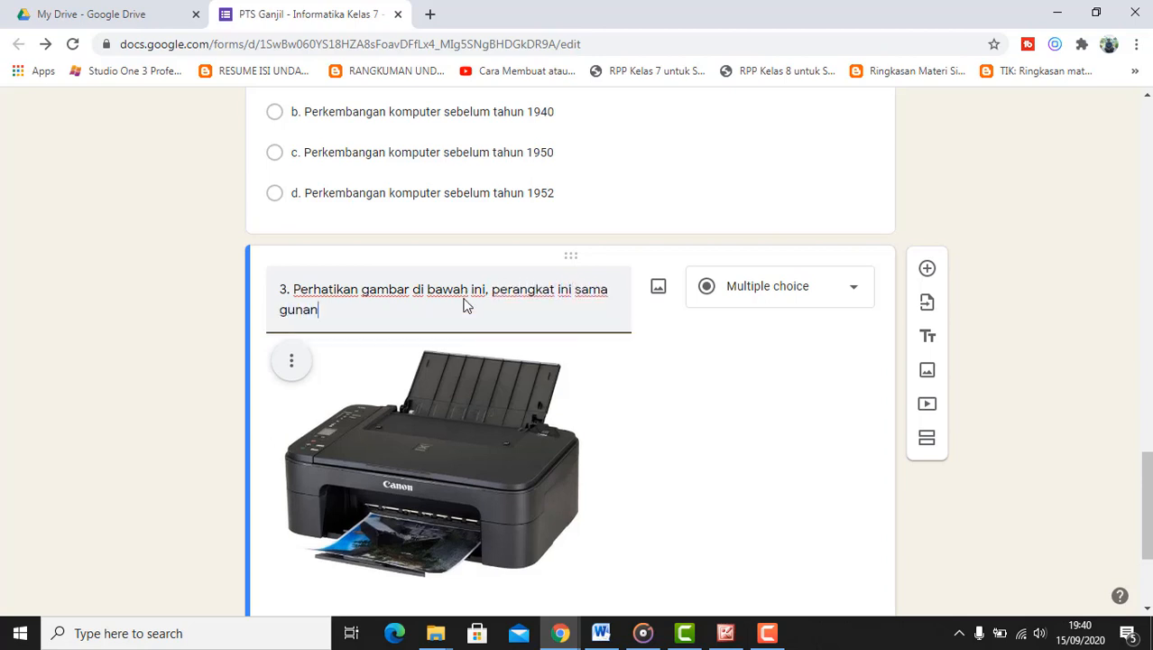
{"action": "type", "text": "ya dengan per"}
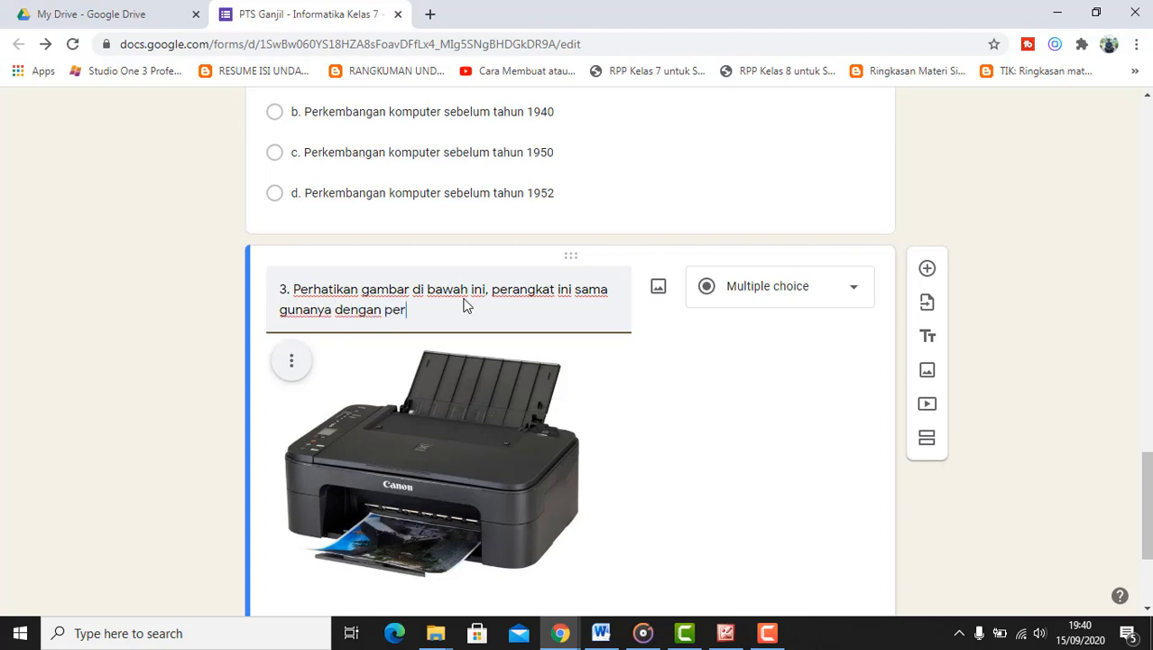
{"action": "type", "text": "angkat yang "}
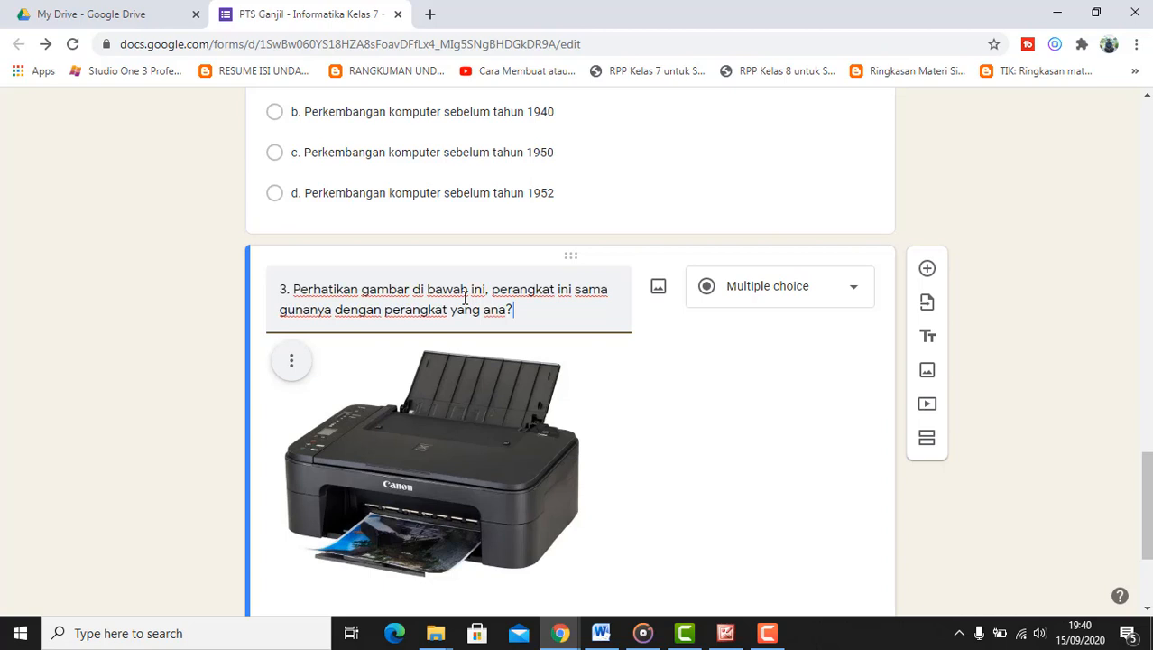
{"action": "type", "text": "m"}
Step: Name question 3's first option "a." and attach the mouse picture "5a" from the PH 1 folder
{"action": "scroll", "coordinate": [705, 438], "scroll_direction": "down", "scroll_amount": 2}
{"action": "scroll", "coordinate": [706, 438], "scroll_direction": "down", "scroll_amount": 1}
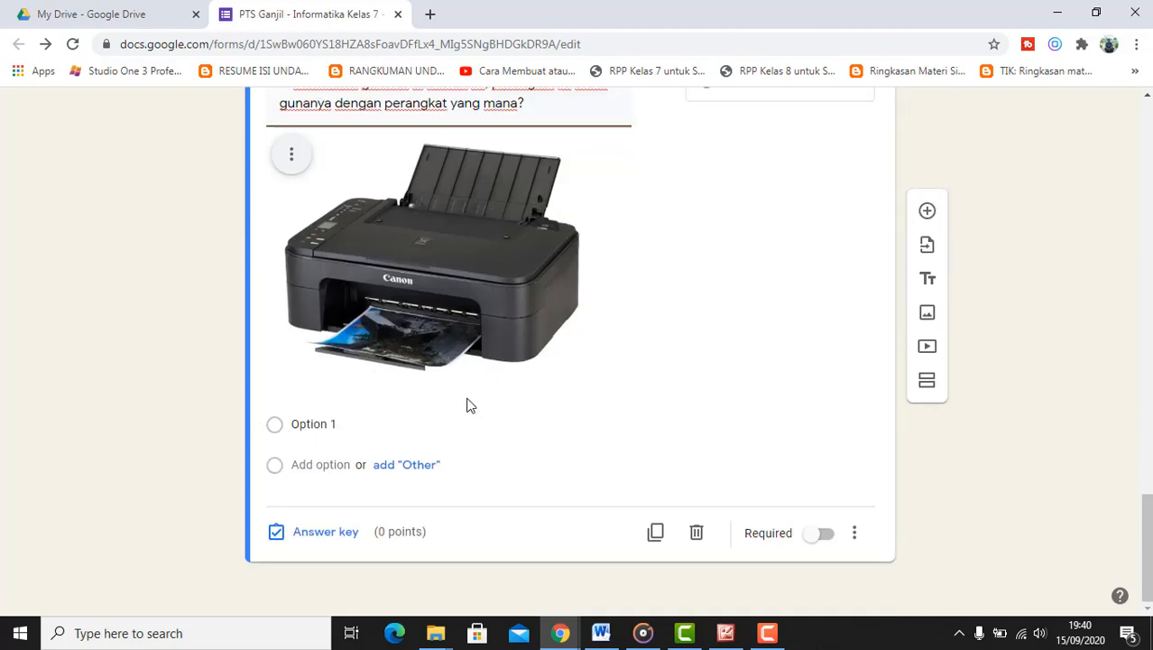
{"action": "left_click", "coordinate": [356, 425]}
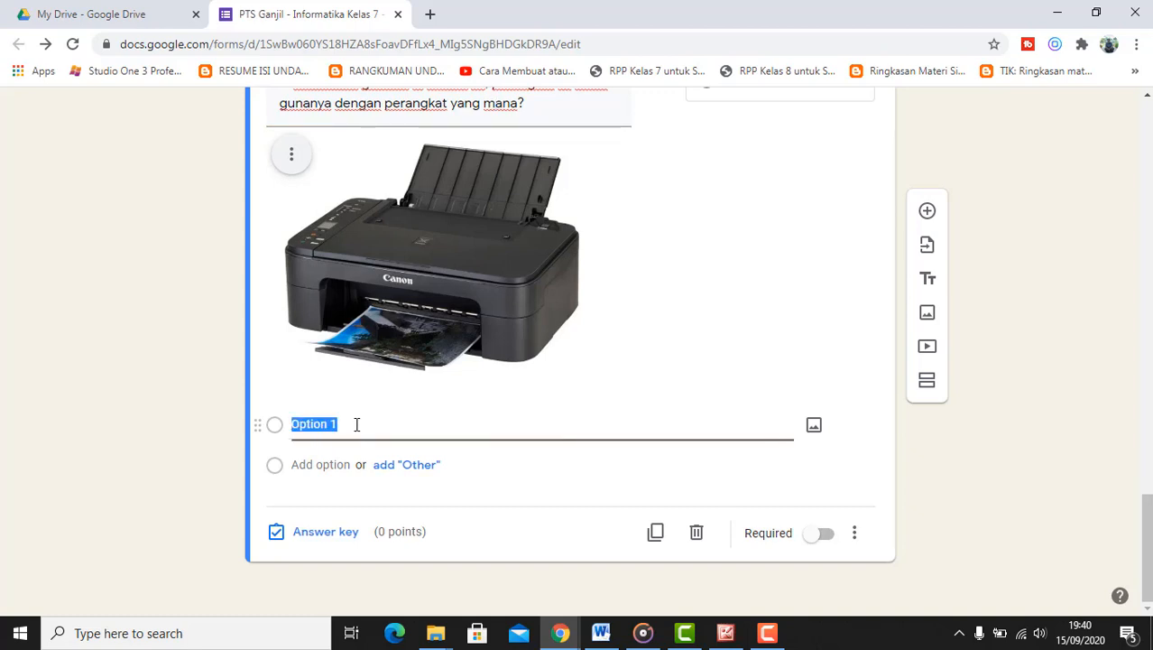
{"action": "type", "text": "a."}
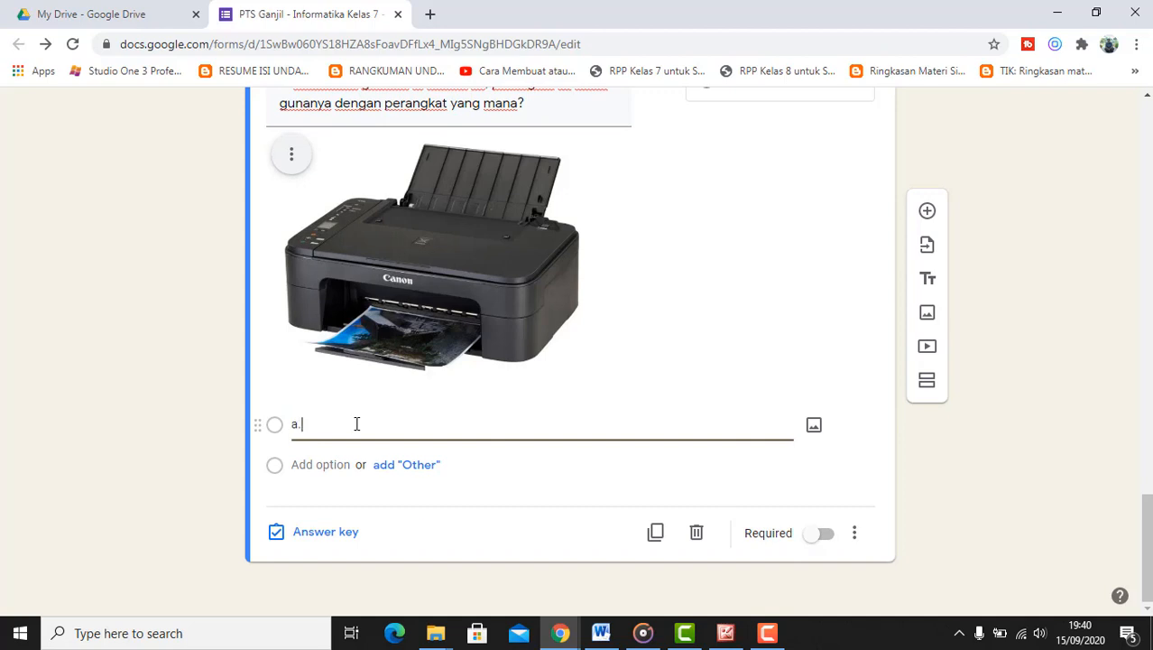
{"action": "left_click", "coordinate": [816, 430]}
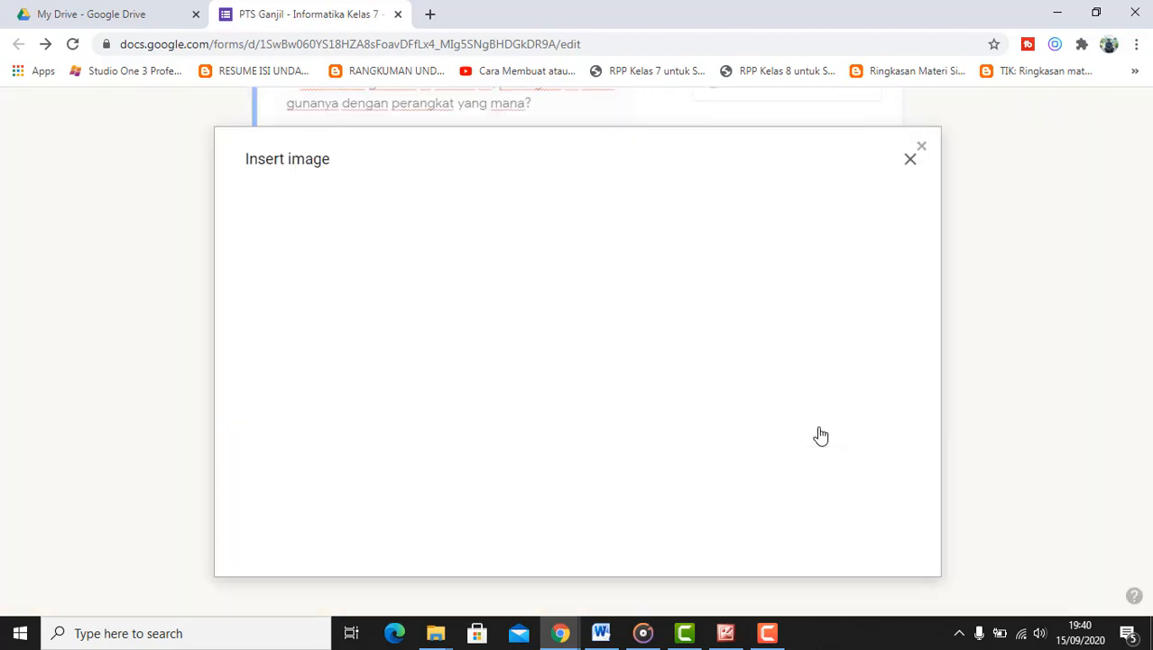
{"action": "left_click", "coordinate": [595, 462]}
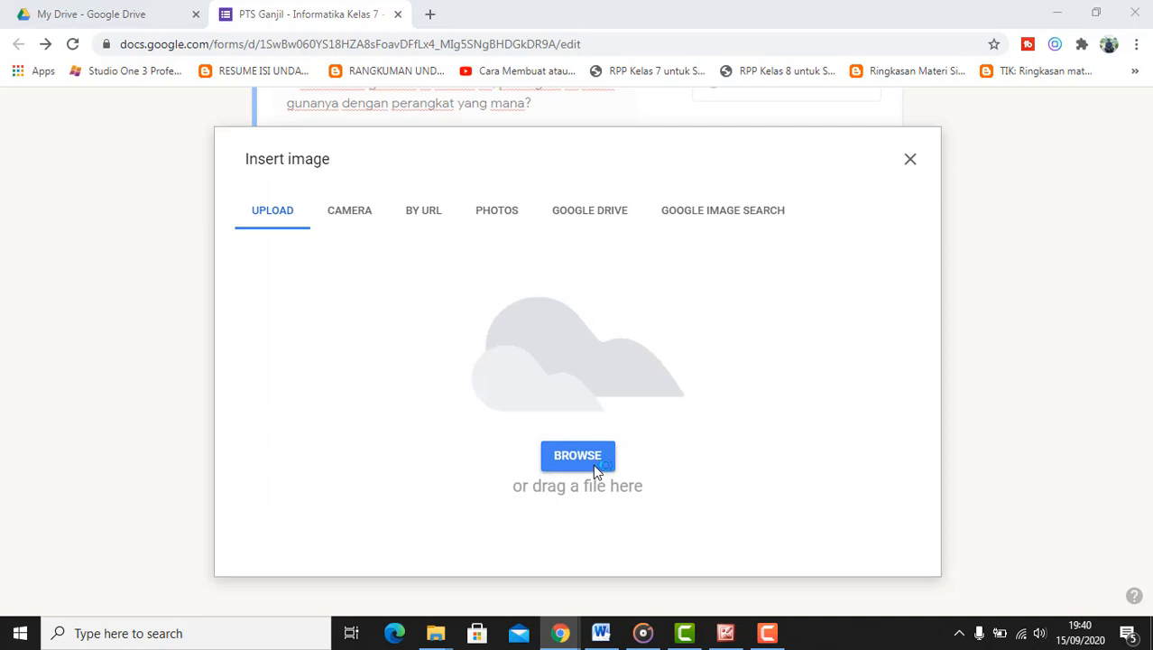
{"action": "left_click", "coordinate": [173, 150]}
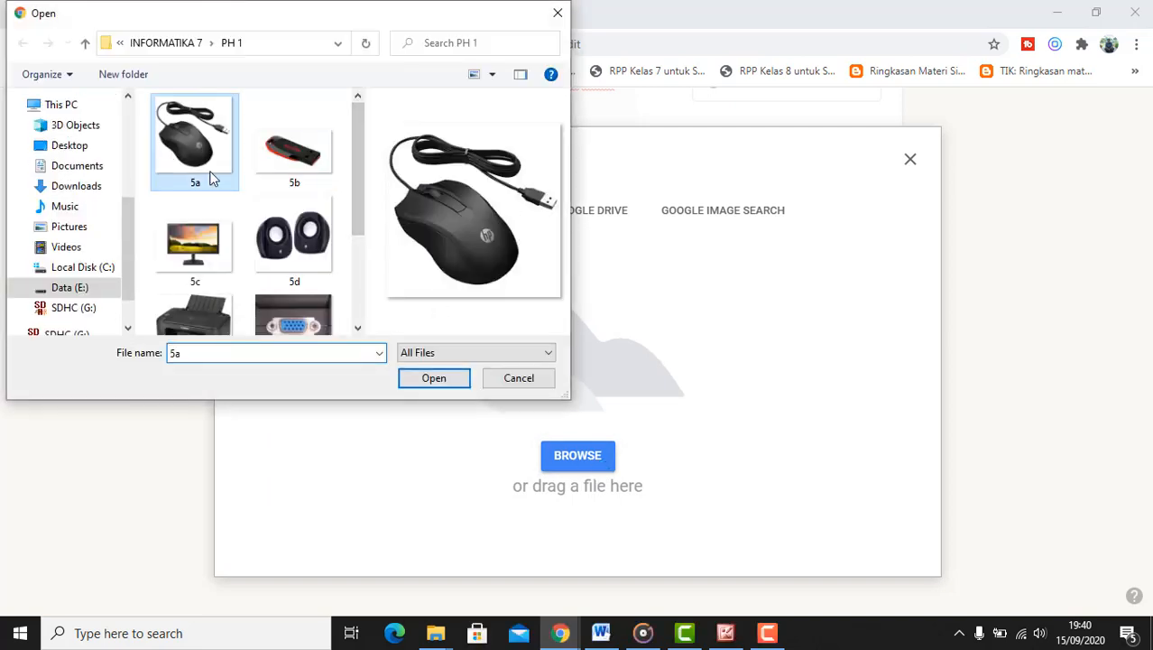
{"action": "left_click", "coordinate": [430, 380]}
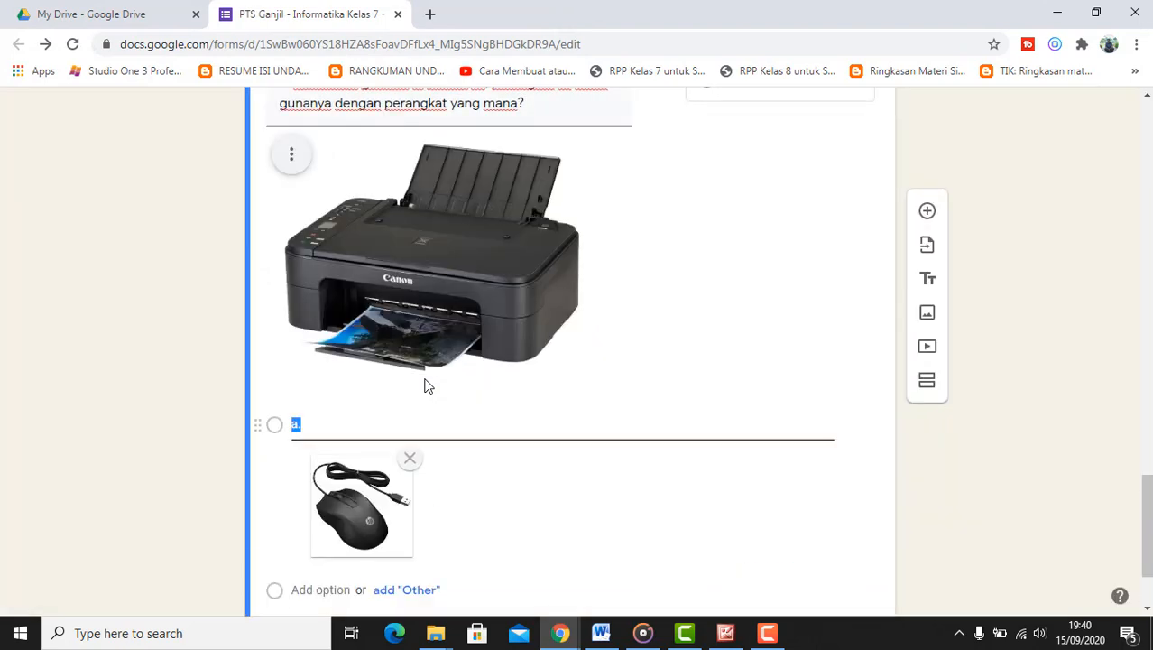
Step: Add a second option "b." to question 3 and attach the speaker picture "5d" from the PH 1 folder
{"action": "scroll", "coordinate": [454, 400], "scroll_direction": "down", "scroll_amount": 2}
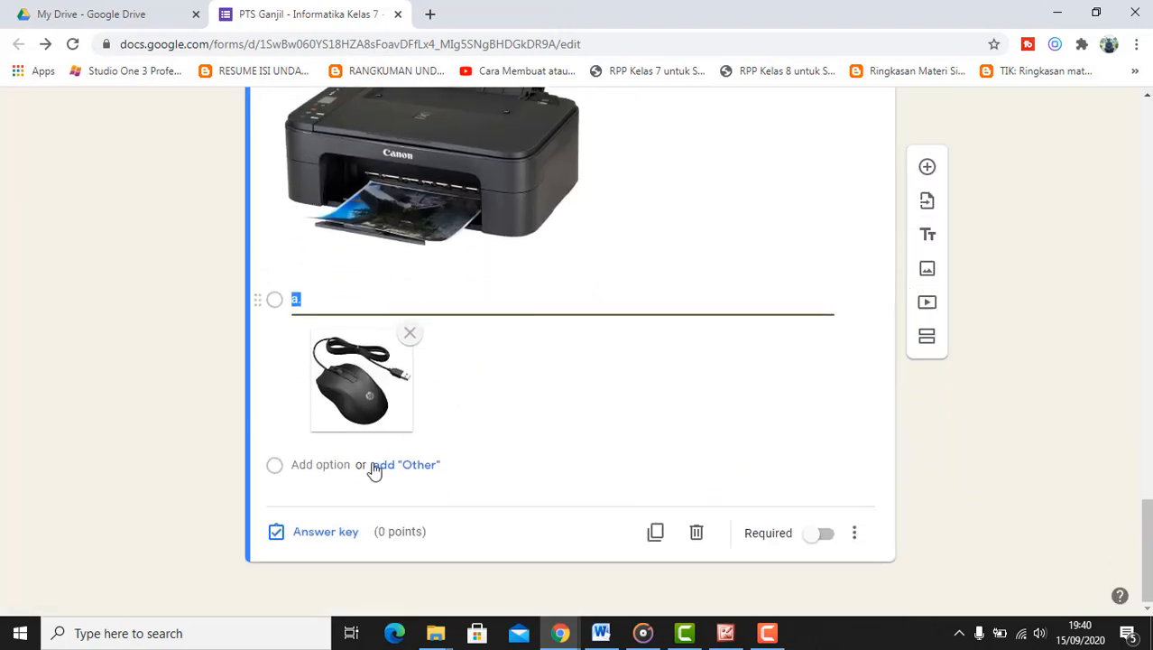
{"action": "left_click", "coordinate": [315, 466]}
{"action": "type", "text": "b."}
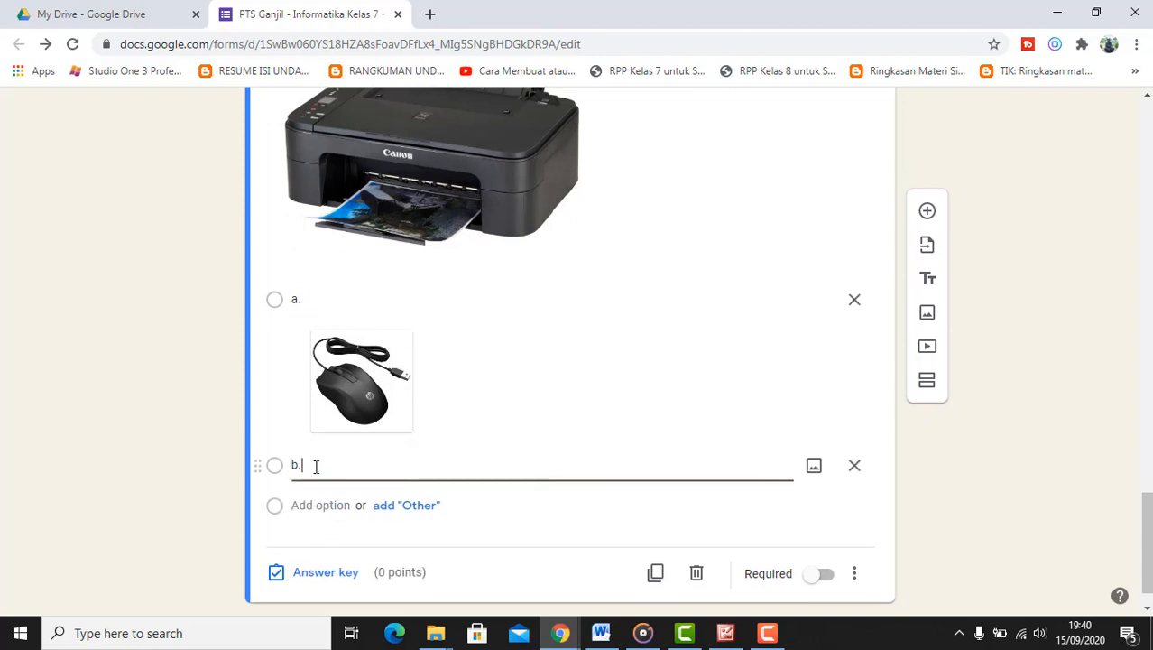
{"action": "left_click", "coordinate": [814, 466]}
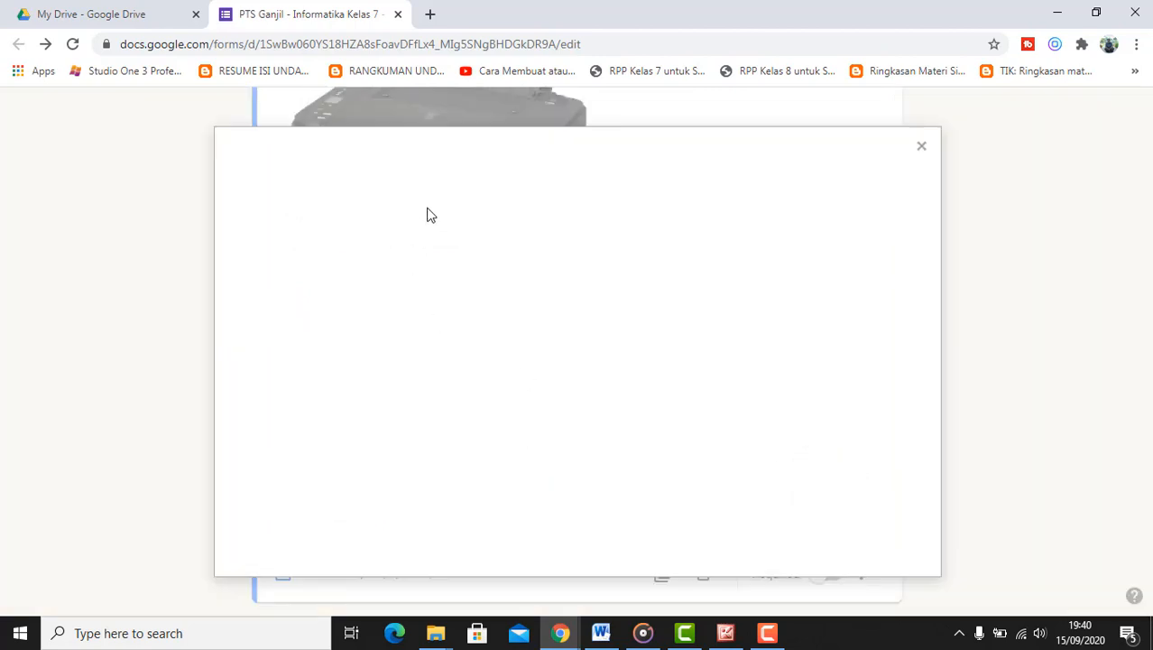
{"action": "left_click", "coordinate": [569, 460]}
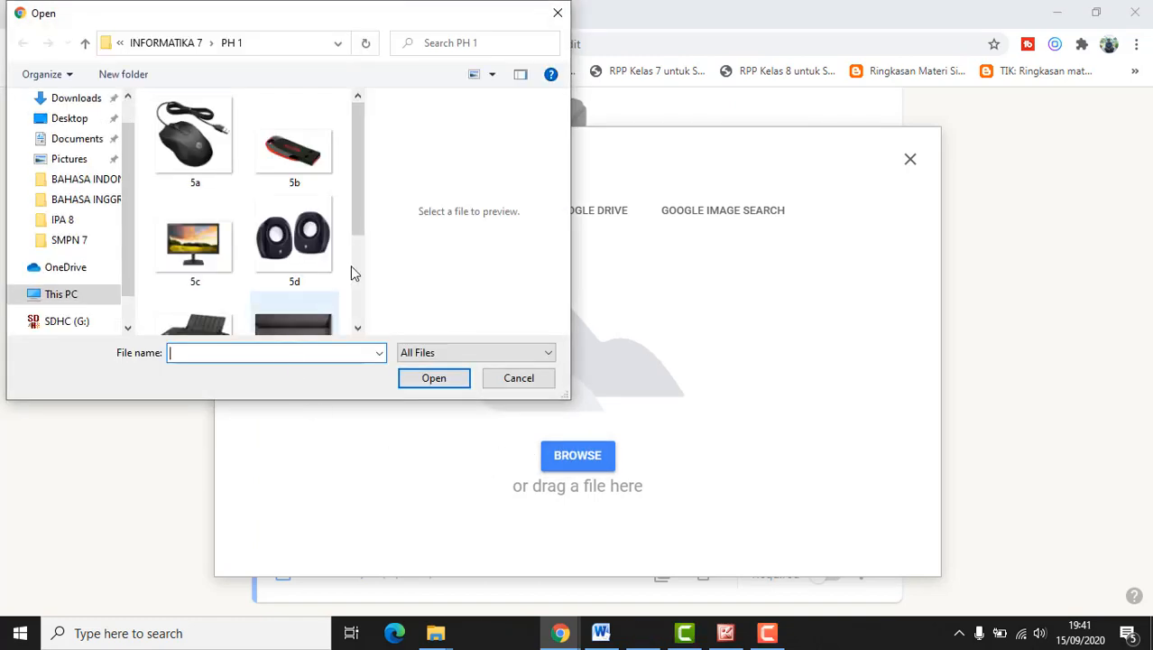
{"action": "left_click", "coordinate": [294, 237]}
{"action": "left_click", "coordinate": [434, 377]}
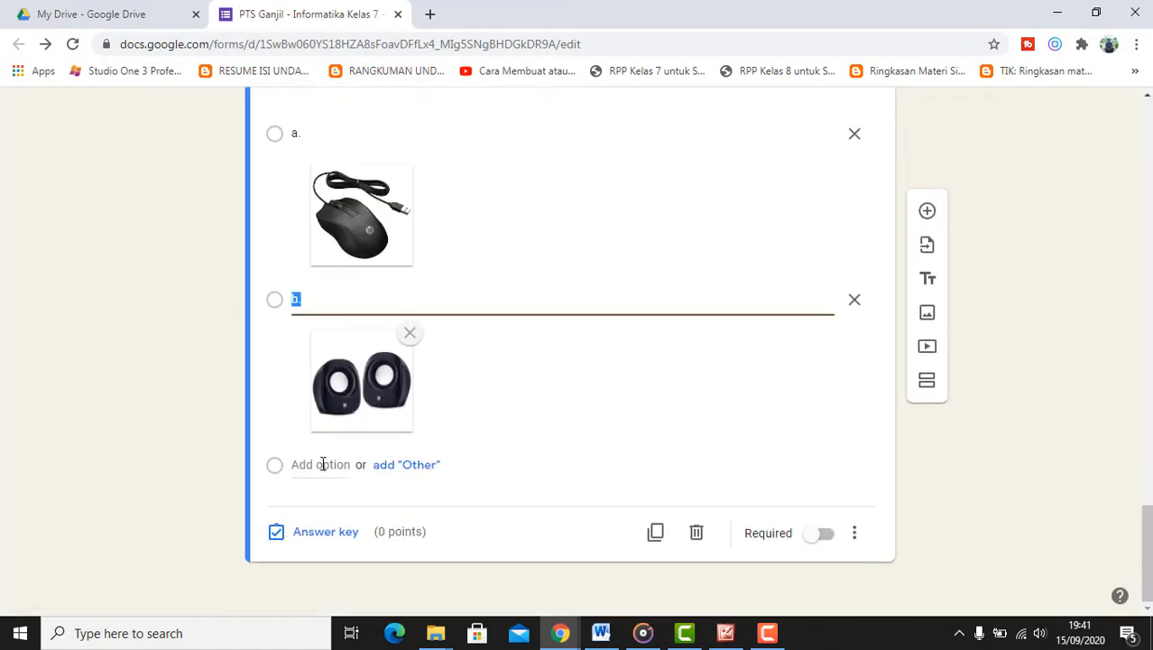
Step: Add a third option "c." to question 3 and attach the VGA port picture "no 9" from the PH 1 folder
{"action": "left_click", "coordinate": [322, 463]}
{"action": "type", "text": "c."}
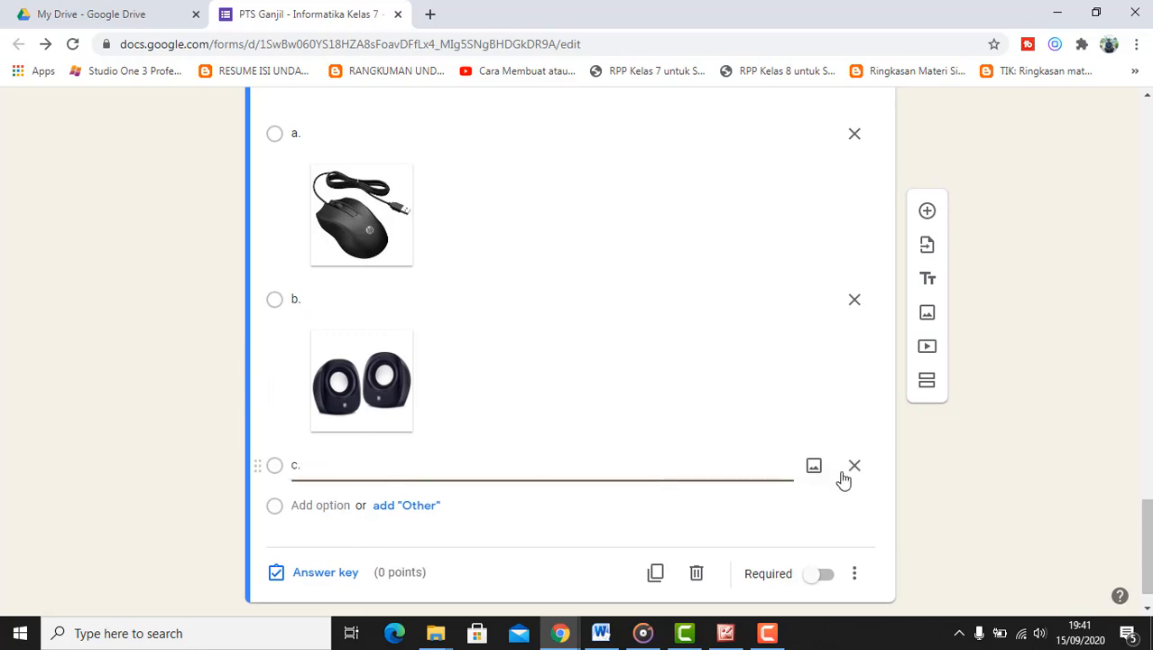
{"action": "left_click", "coordinate": [813, 465]}
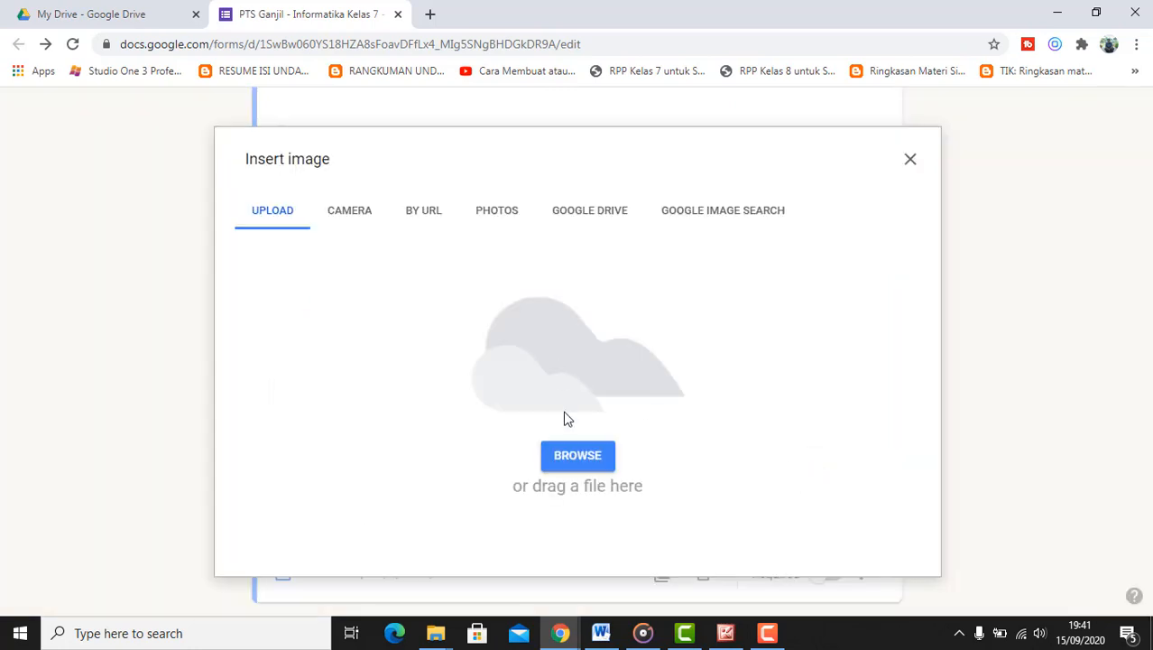
{"action": "left_click", "coordinate": [581, 457]}
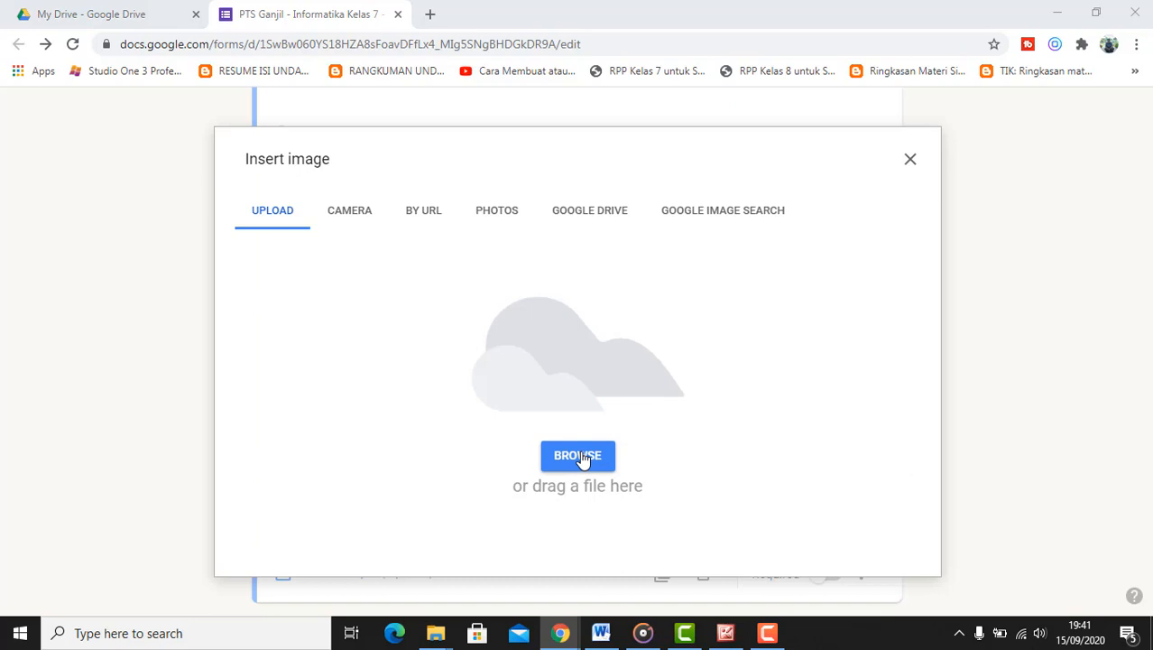
{"action": "scroll", "coordinate": [358, 232], "scroll_direction": "down", "scroll_amount": 1}
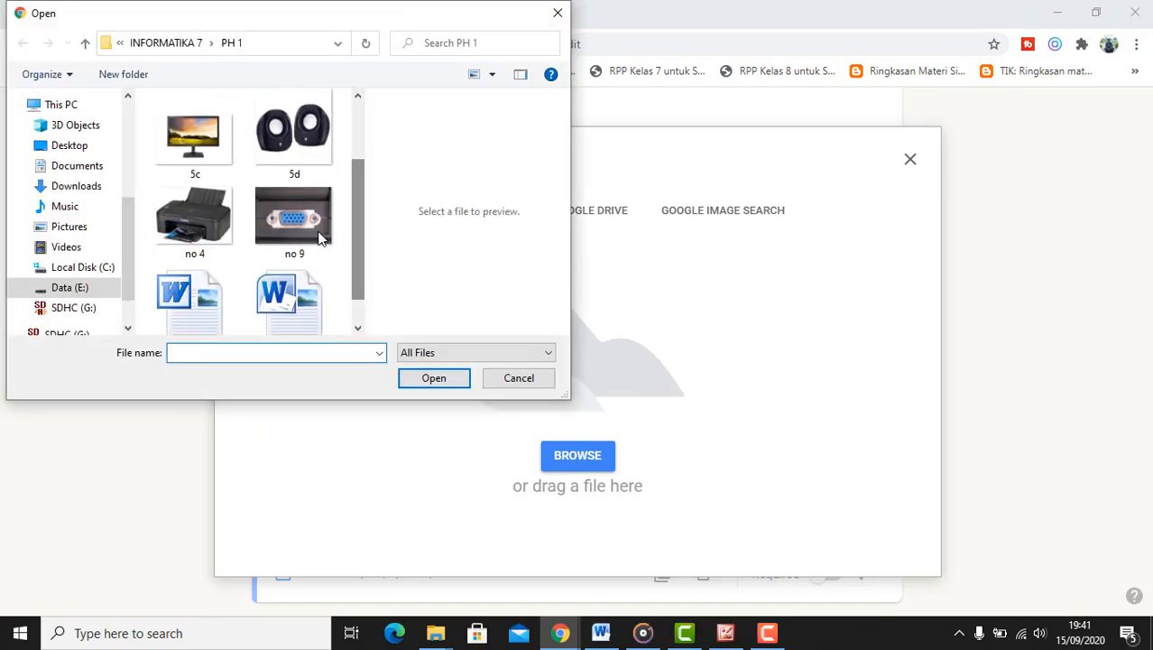
{"action": "left_click", "coordinate": [319, 237]}
{"action": "left_click", "coordinate": [420, 380]}
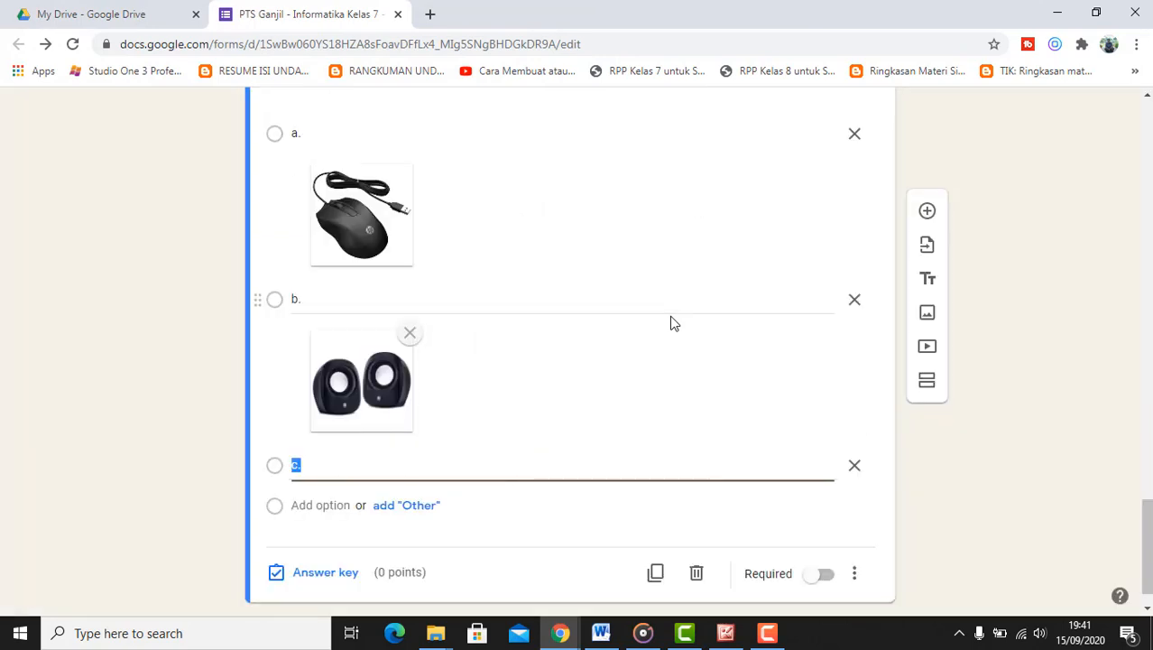
Step: Add a fourth option "d." to question 3 and attach the monitor picture "5c" from the PH 1 folder
{"action": "scroll", "coordinate": [583, 391], "scroll_direction": "down", "scroll_amount": 2}
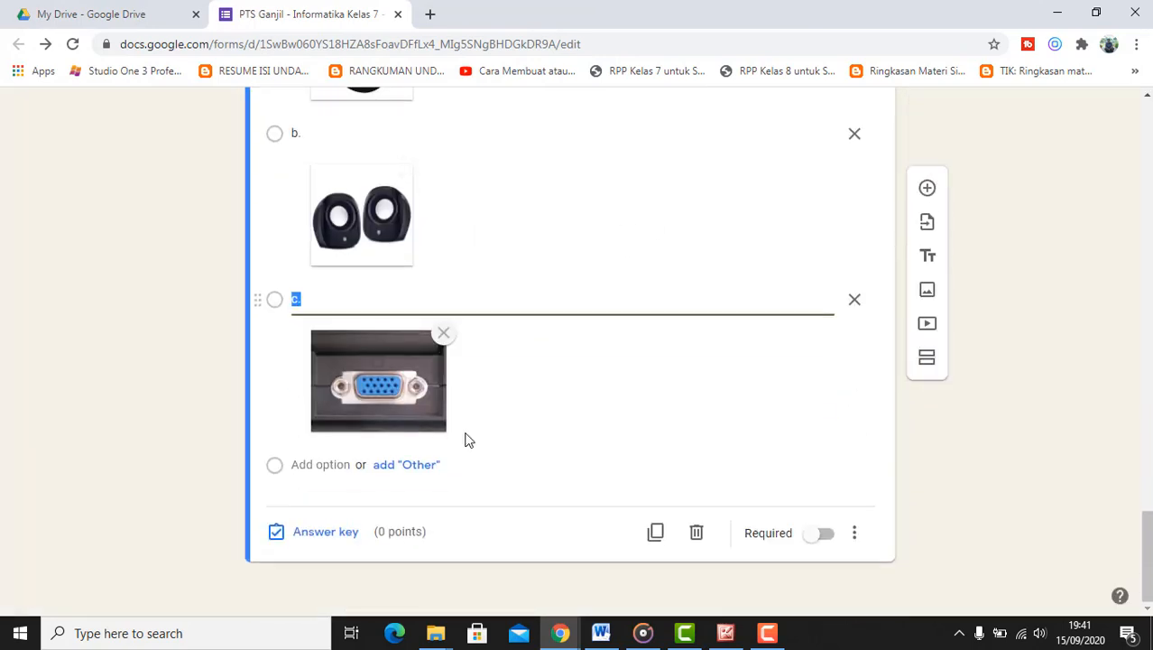
{"action": "left_click", "coordinate": [307, 466]}
{"action": "type", "text": "d."}
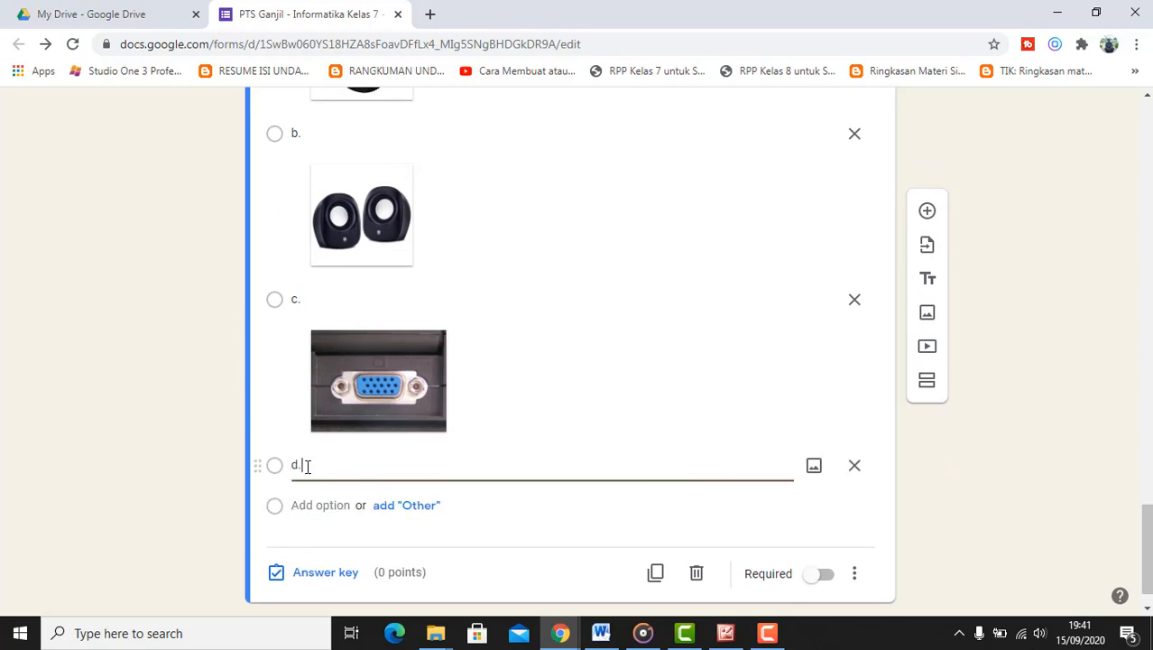
{"action": "left_click", "coordinate": [814, 466]}
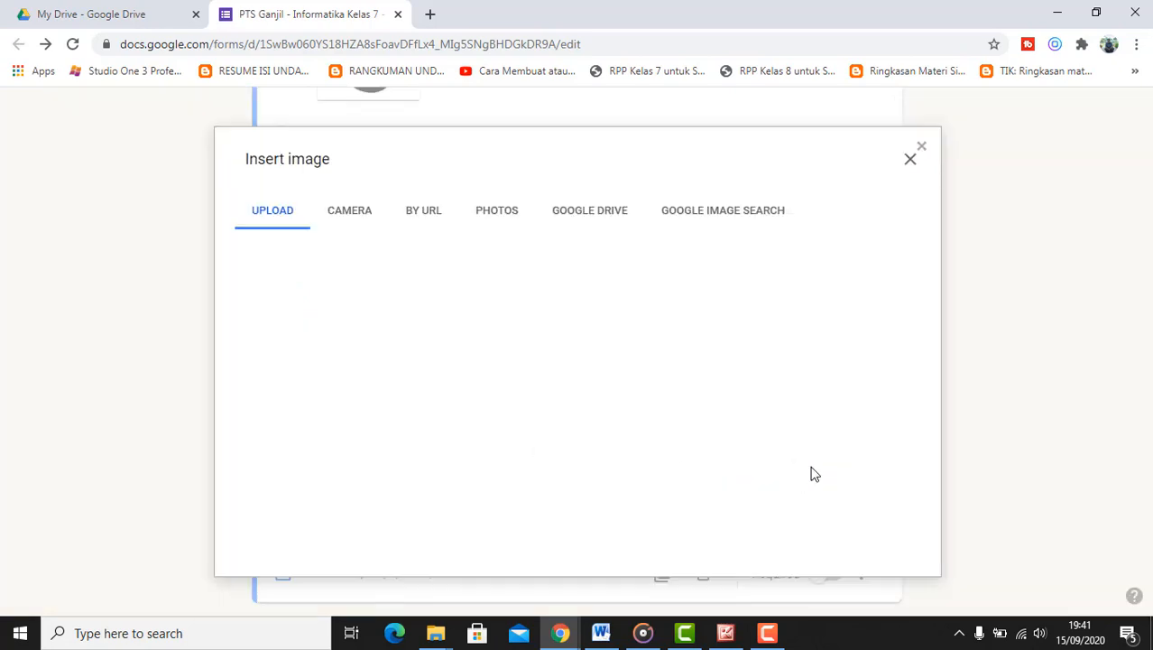
{"action": "left_click", "coordinate": [583, 456]}
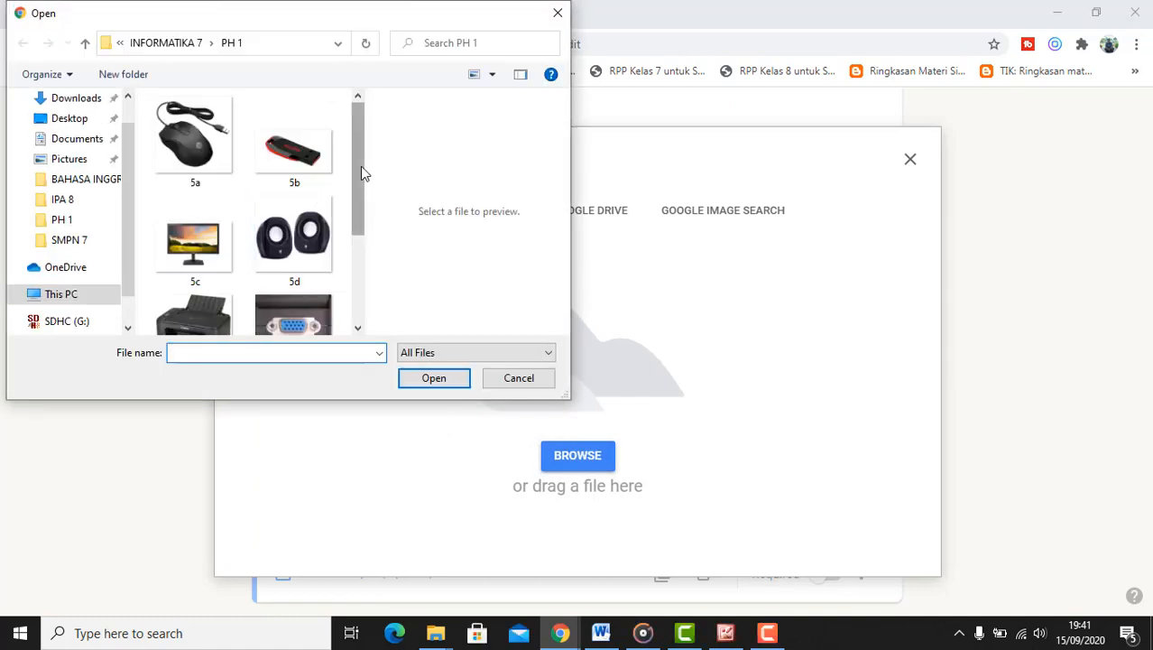
{"action": "left_click_drag", "start_coordinate": [360, 166], "coordinate": [348, 257]}
{"action": "left_click", "coordinate": [199, 181]}
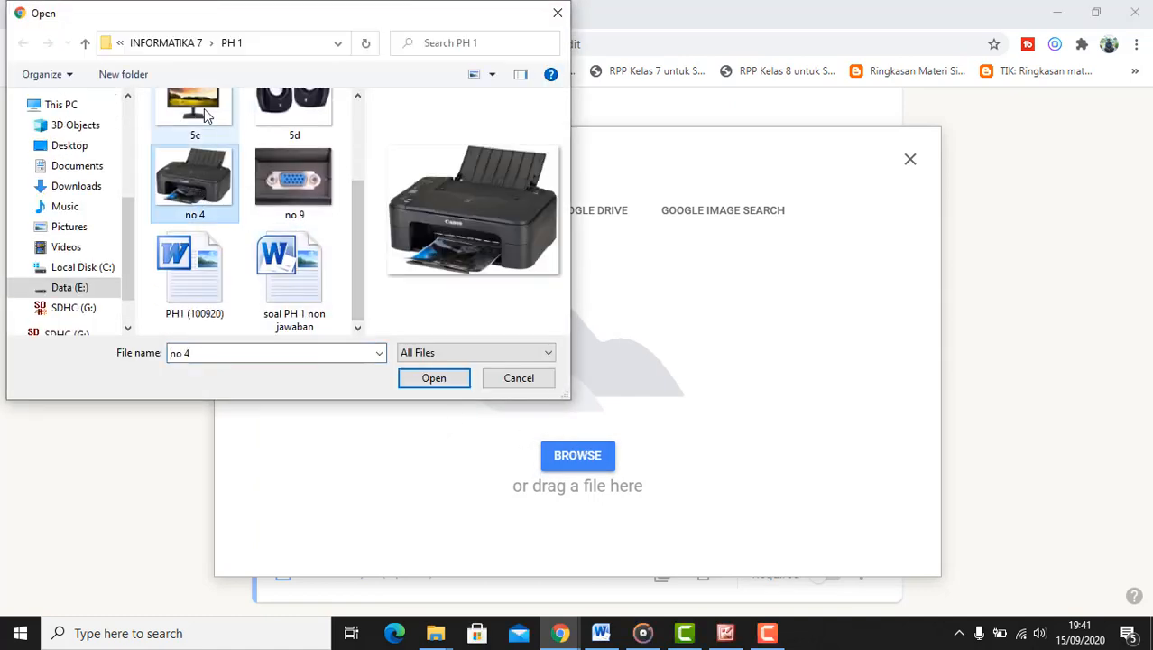
{"action": "left_click", "coordinate": [204, 108]}
{"action": "left_click", "coordinate": [413, 377]}
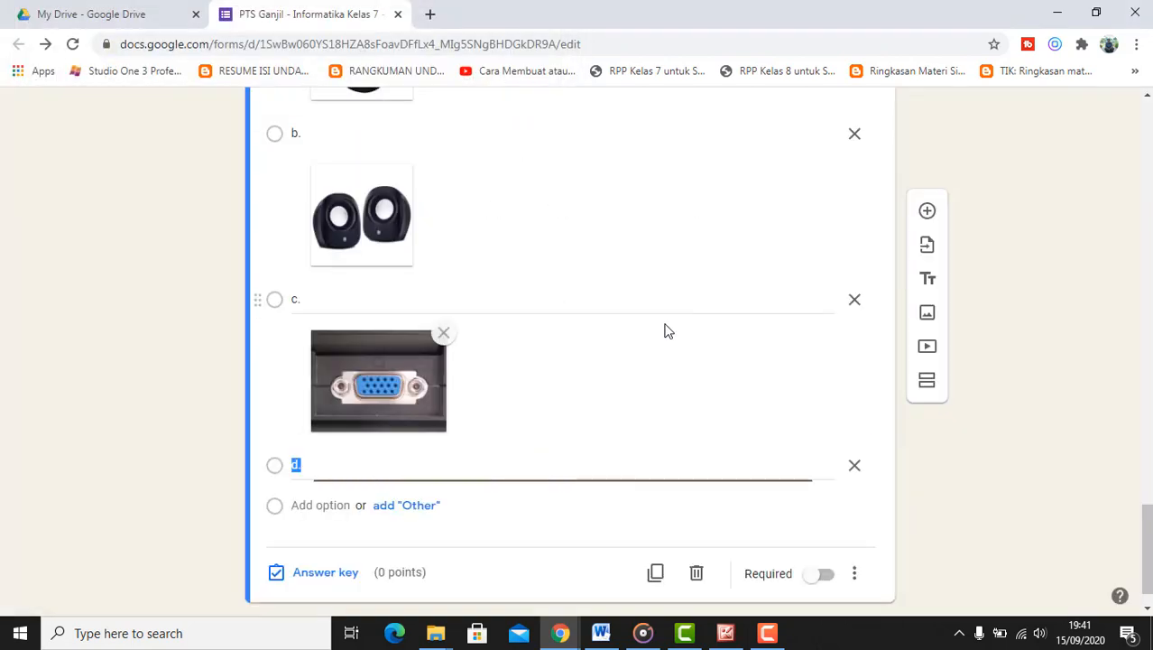
Step: Set question 3's answer key to option b, the speaker picture, worth 4 points
{"action": "scroll", "coordinate": [664, 331], "scroll_direction": "down", "scroll_amount": 2}
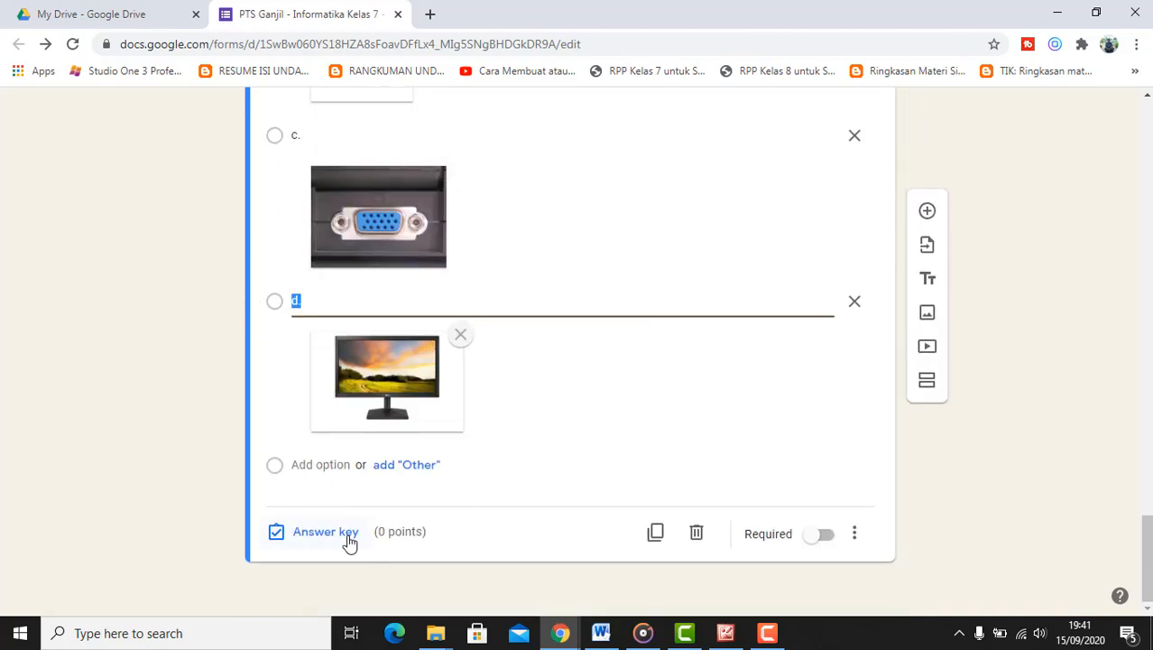
{"action": "left_click", "coordinate": [348, 541]}
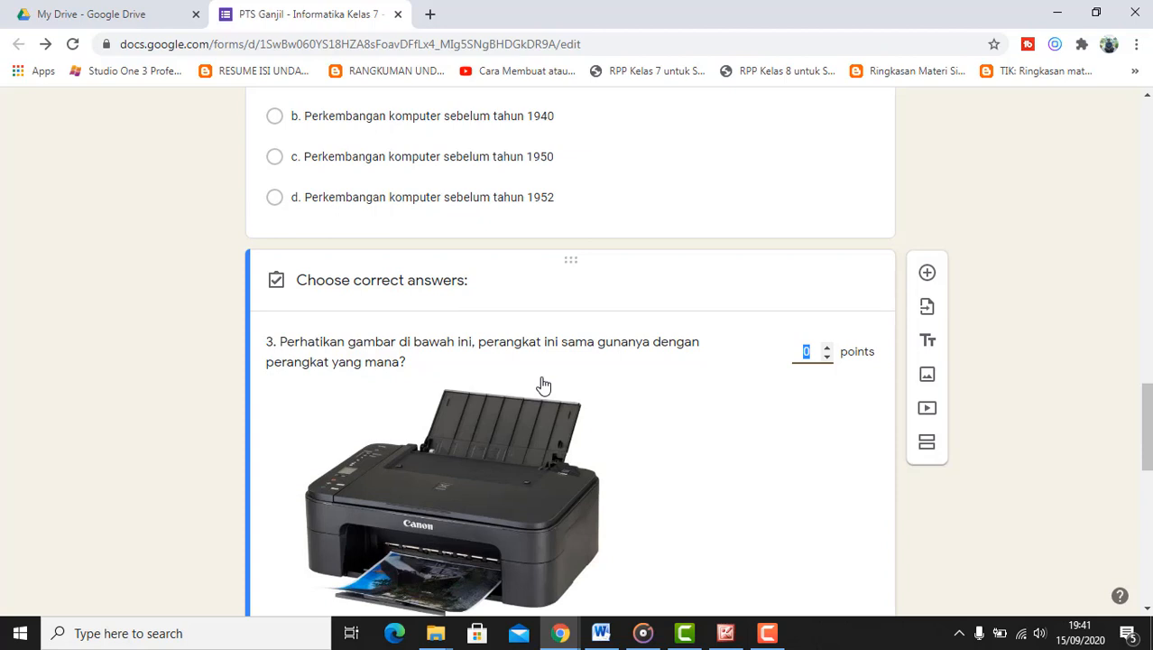
{"action": "type", "text": "4"}
{"action": "scroll", "coordinate": [543, 383], "scroll_direction": "down", "scroll_amount": 4}
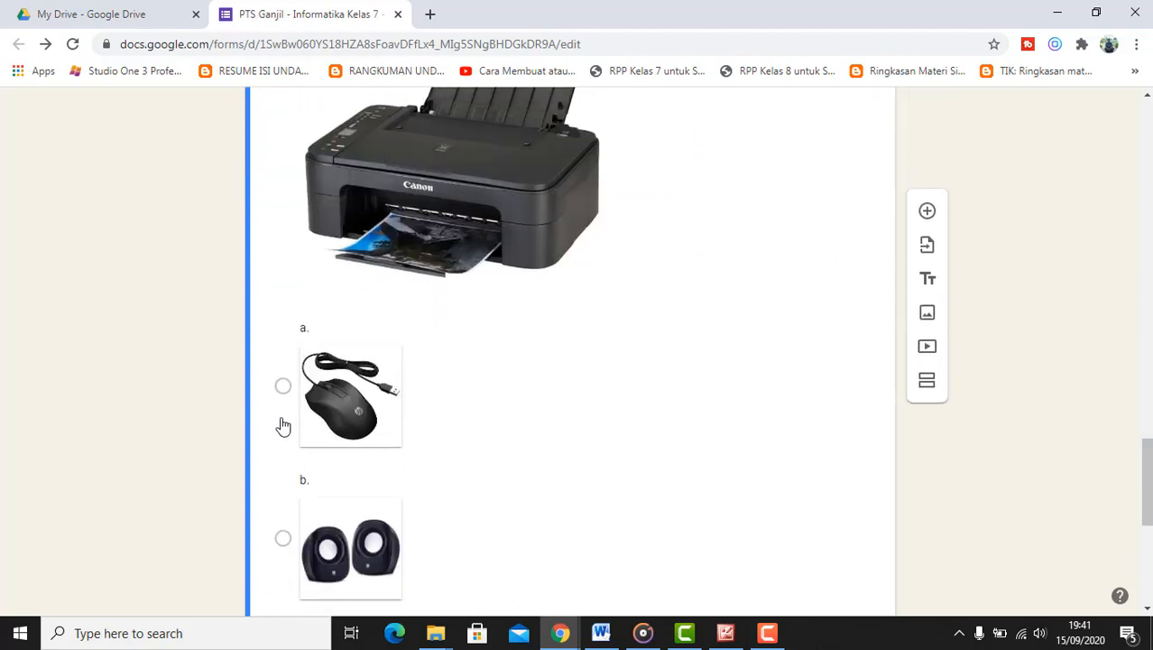
{"action": "left_click", "coordinate": [283, 385]}
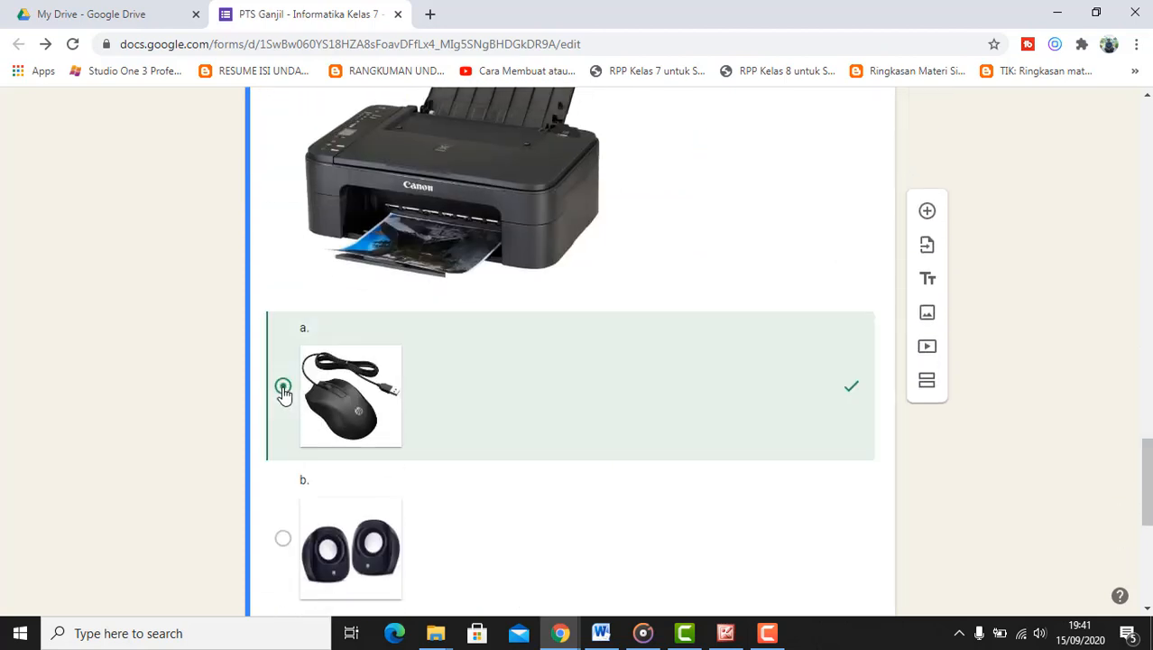
{"action": "left_click", "coordinate": [277, 549]}
{"action": "left_click", "coordinate": [284, 388]}
{"action": "scroll", "coordinate": [434, 410], "scroll_direction": "down", "scroll_amount": 5}
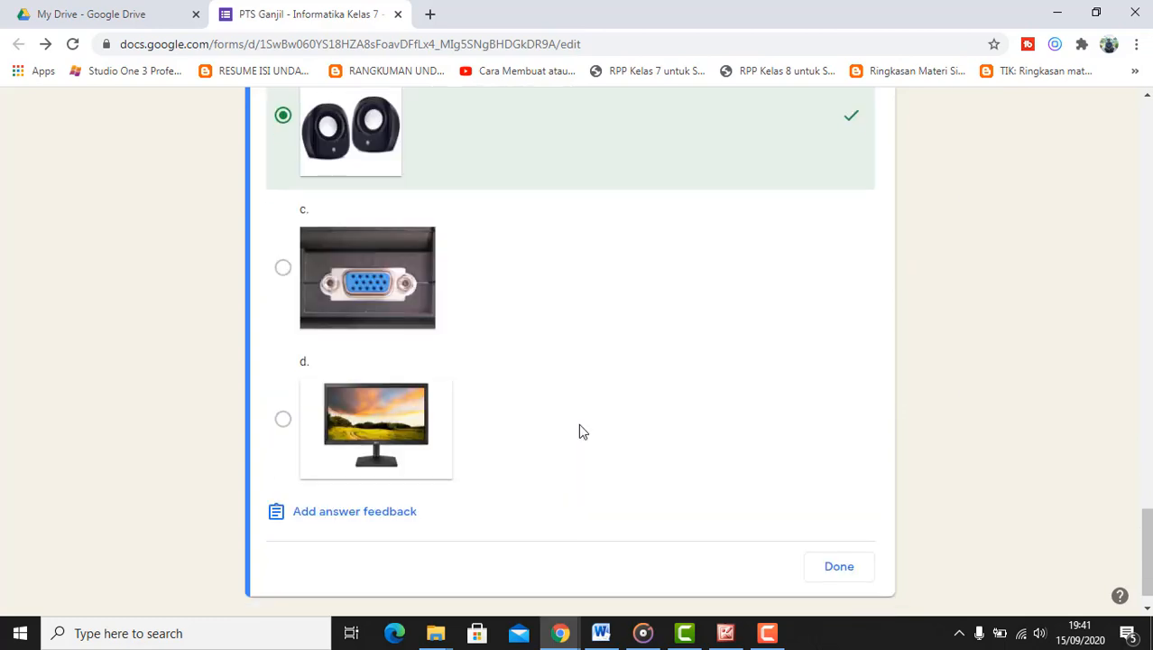
{"action": "left_click", "coordinate": [830, 539]}
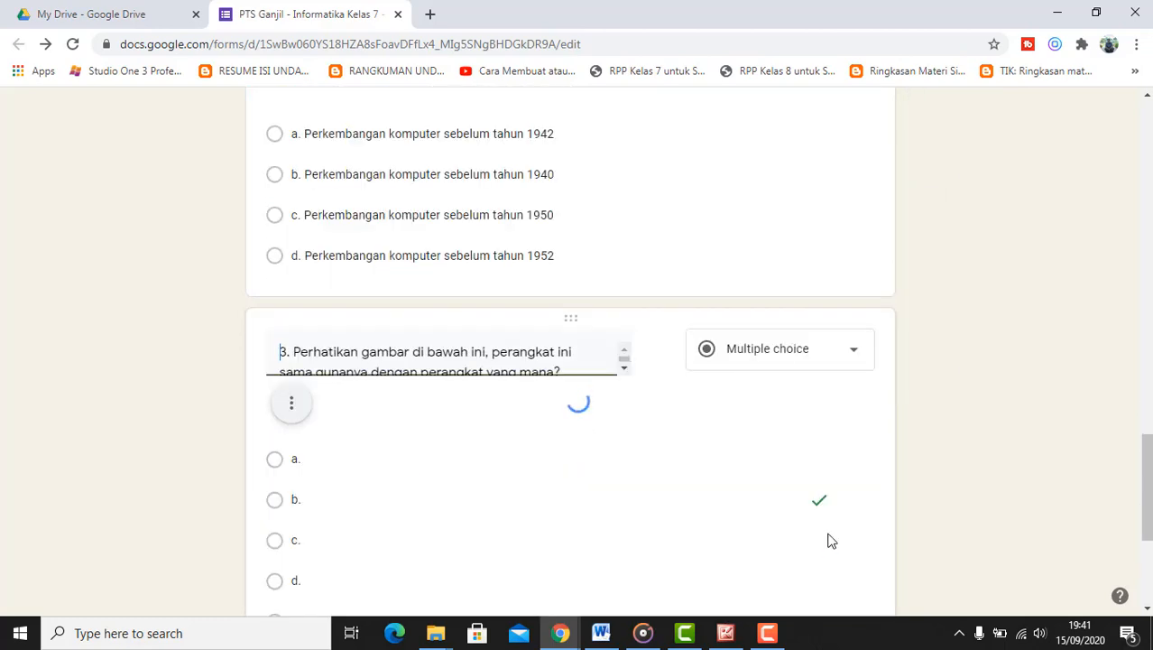
{"action": "scroll", "coordinate": [724, 472], "scroll_direction": "down", "scroll_amount": 7}
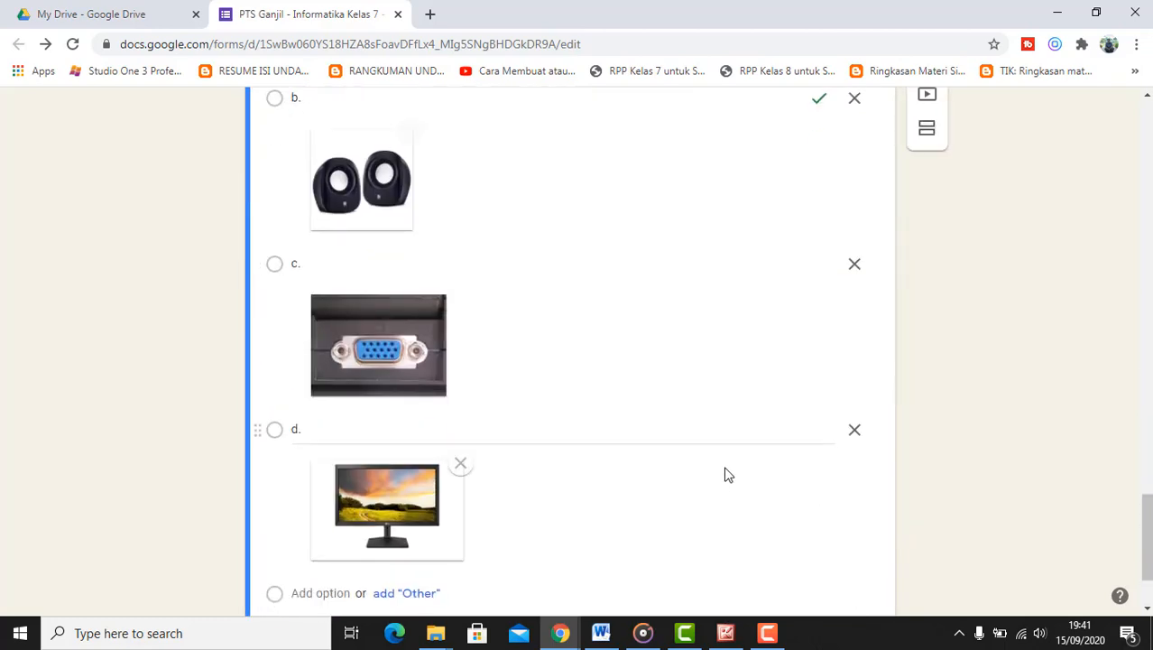
{"action": "scroll", "coordinate": [724, 472], "scroll_direction": "up", "scroll_amount": 10}
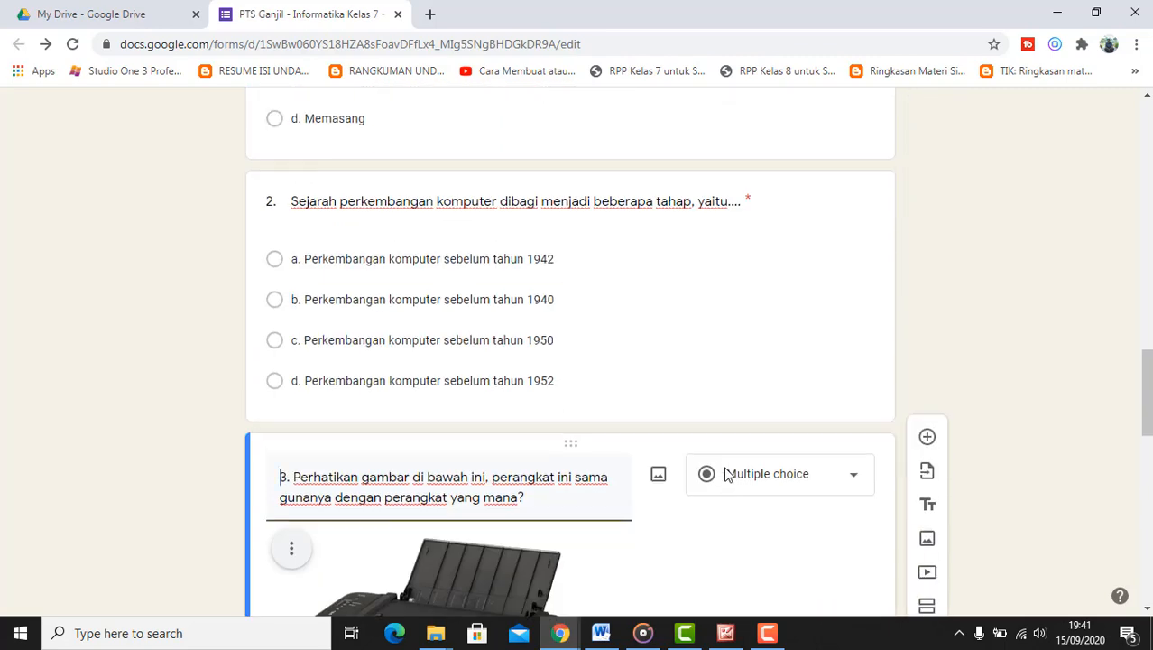
{"action": "scroll", "coordinate": [803, 539], "scroll_direction": "down", "scroll_amount": 1}
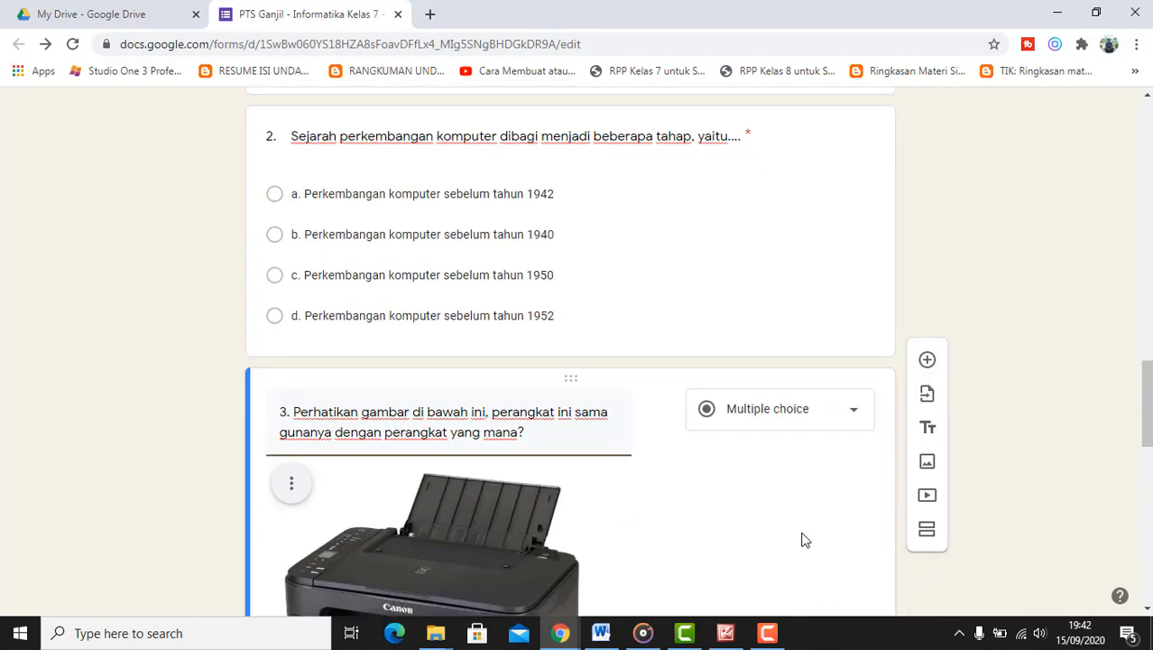
{"action": "scroll", "coordinate": [804, 539], "scroll_direction": "down", "scroll_amount": 3}
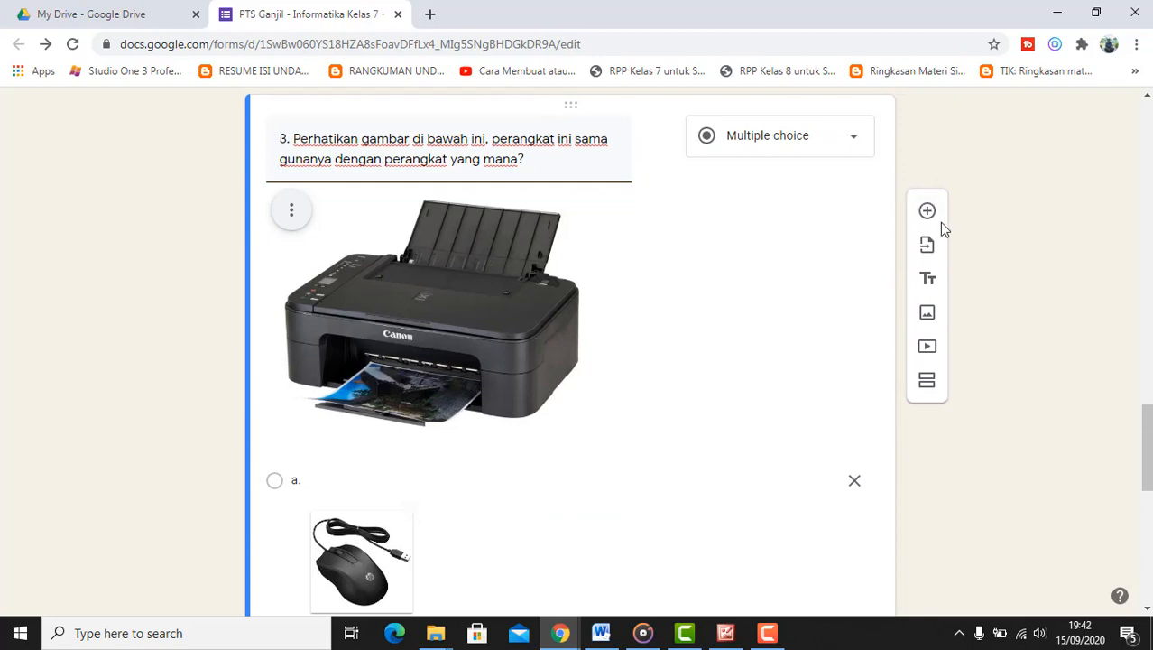
{"action": "scroll", "coordinate": [883, 270], "scroll_direction": "up", "scroll_amount": 5}
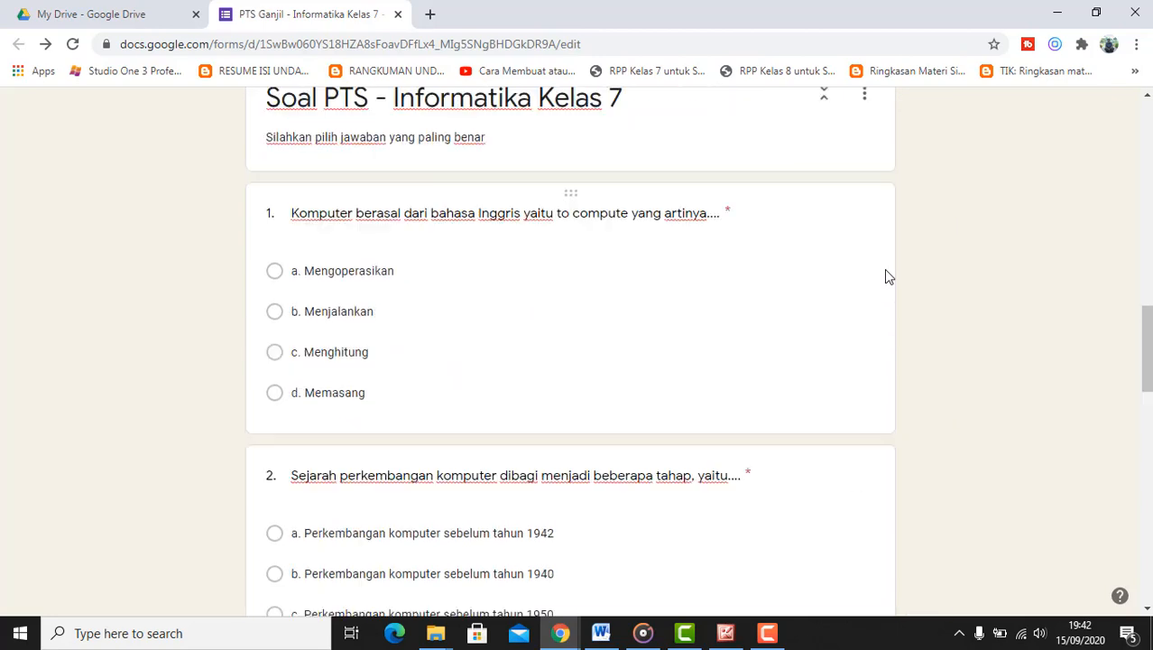
{"action": "scroll", "coordinate": [885, 273], "scroll_direction": "up", "scroll_amount": 5}
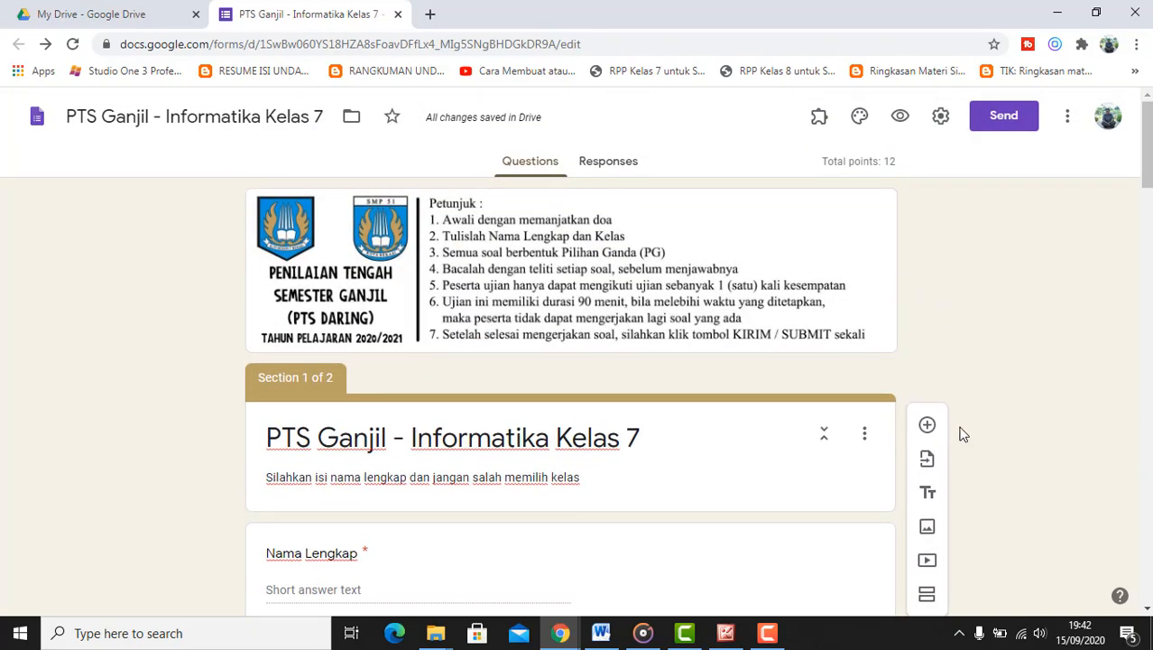
{"action": "left_click", "coordinate": [767, 633]}
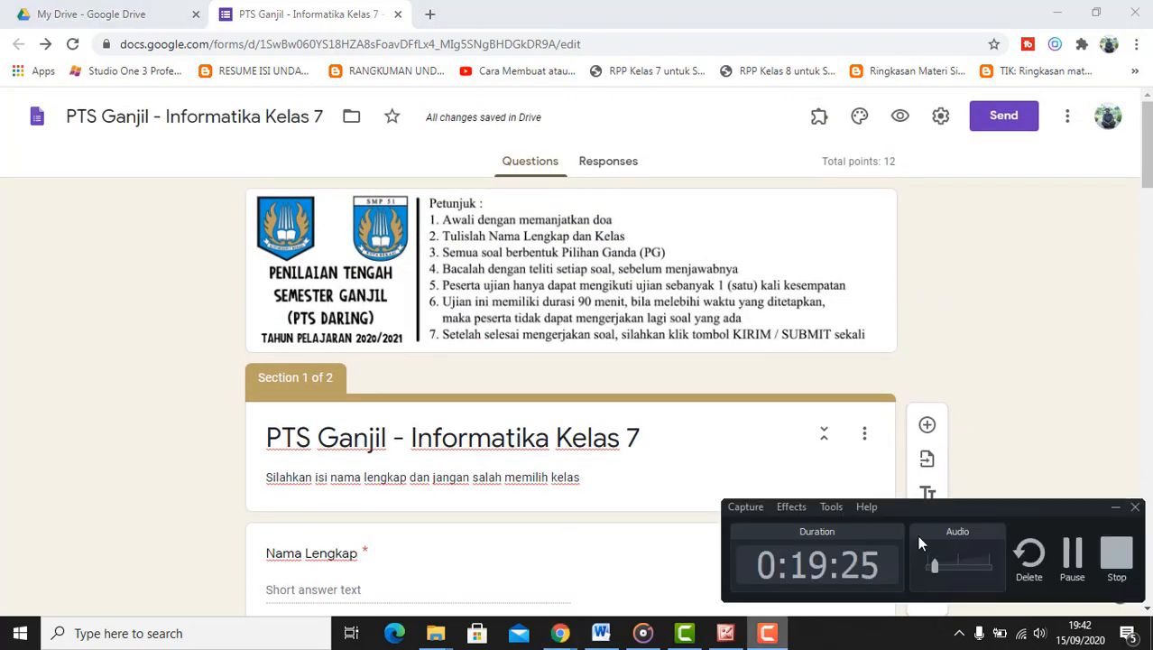